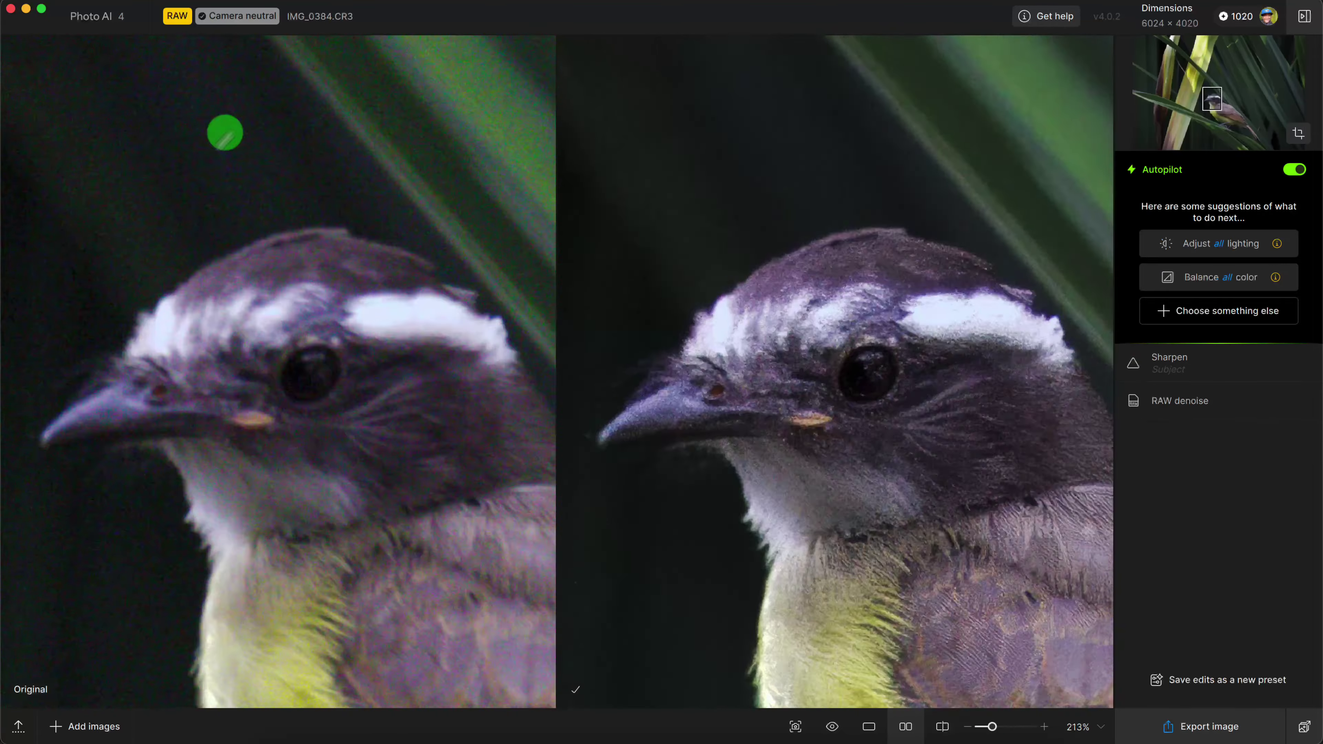
{"action": "left_click_drag", "start_coordinate": [959, 250], "coordinate": [976, 250]}
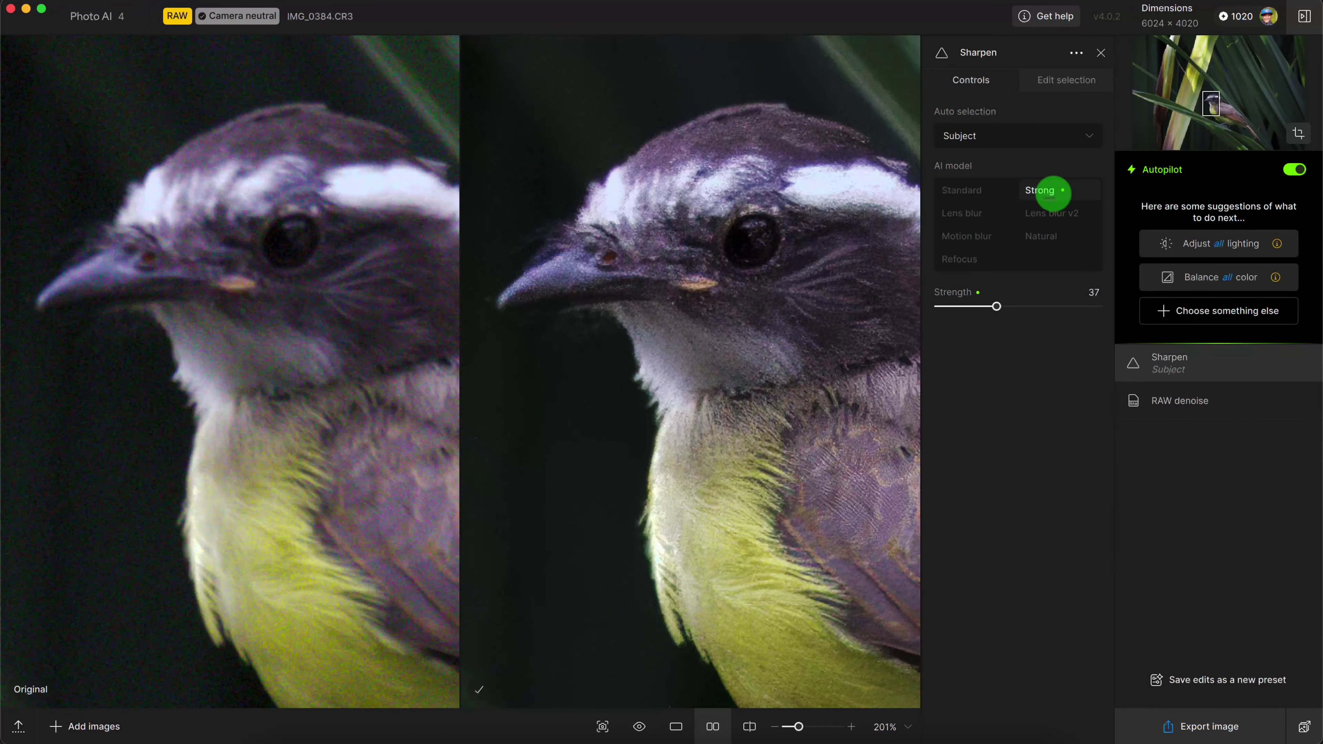
{"action": "left_click_drag", "start_coordinate": [799, 726], "coordinate": [779, 726]}
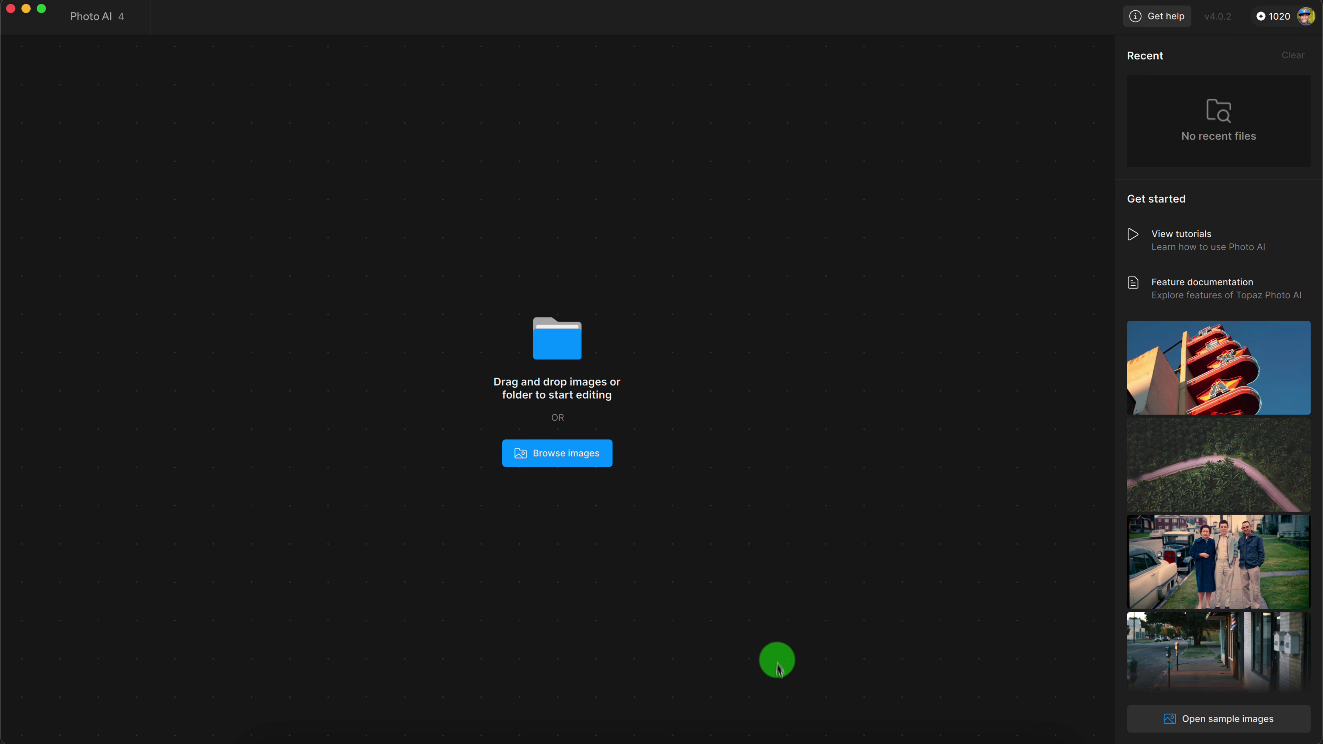
Switch to Adobe Bridge, compare the neighbouring bird shots in the 100CANON folder, and select IMG_0384.CR3
{"action": "left_click", "coordinate": [811, 739]}
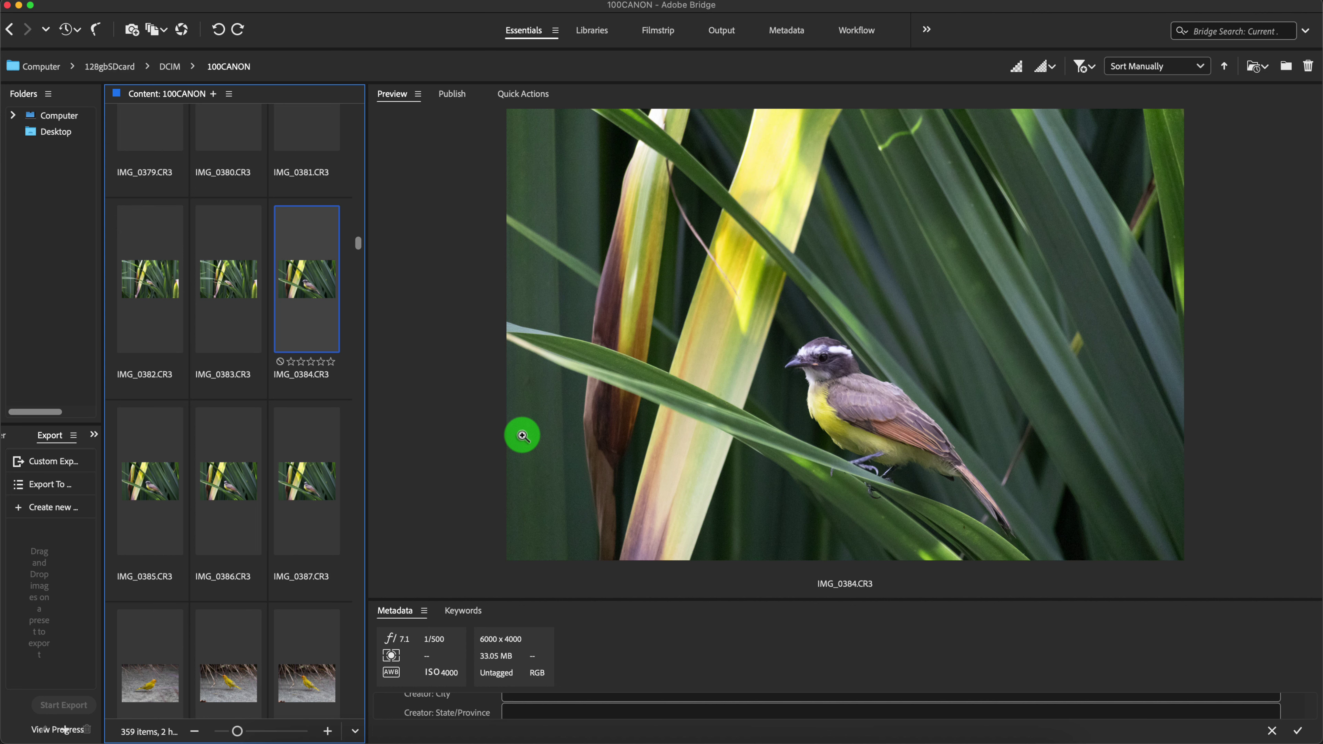
{"action": "left_click", "coordinate": [237, 289]}
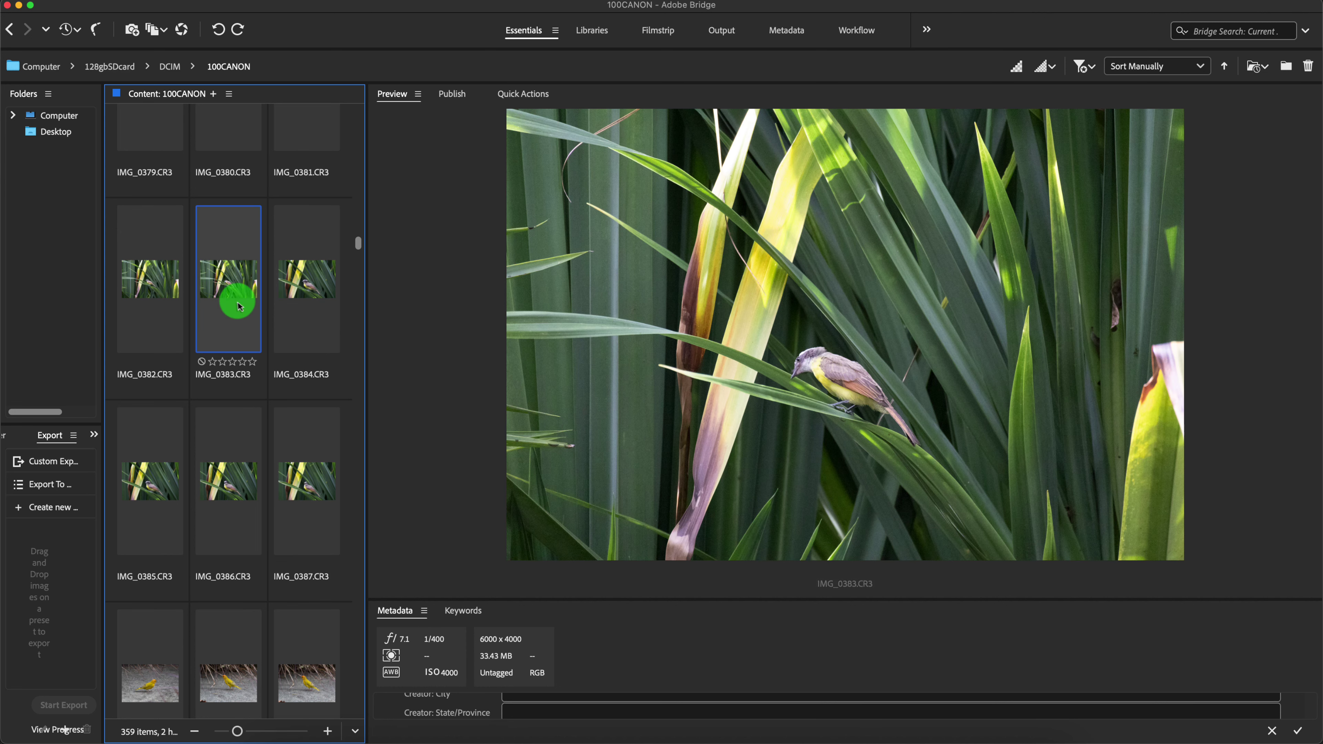
{"action": "left_click", "coordinate": [150, 292]}
{"action": "left_click", "coordinate": [156, 438]}
{"action": "left_click", "coordinate": [236, 458]}
{"action": "left_click", "coordinate": [287, 472]}
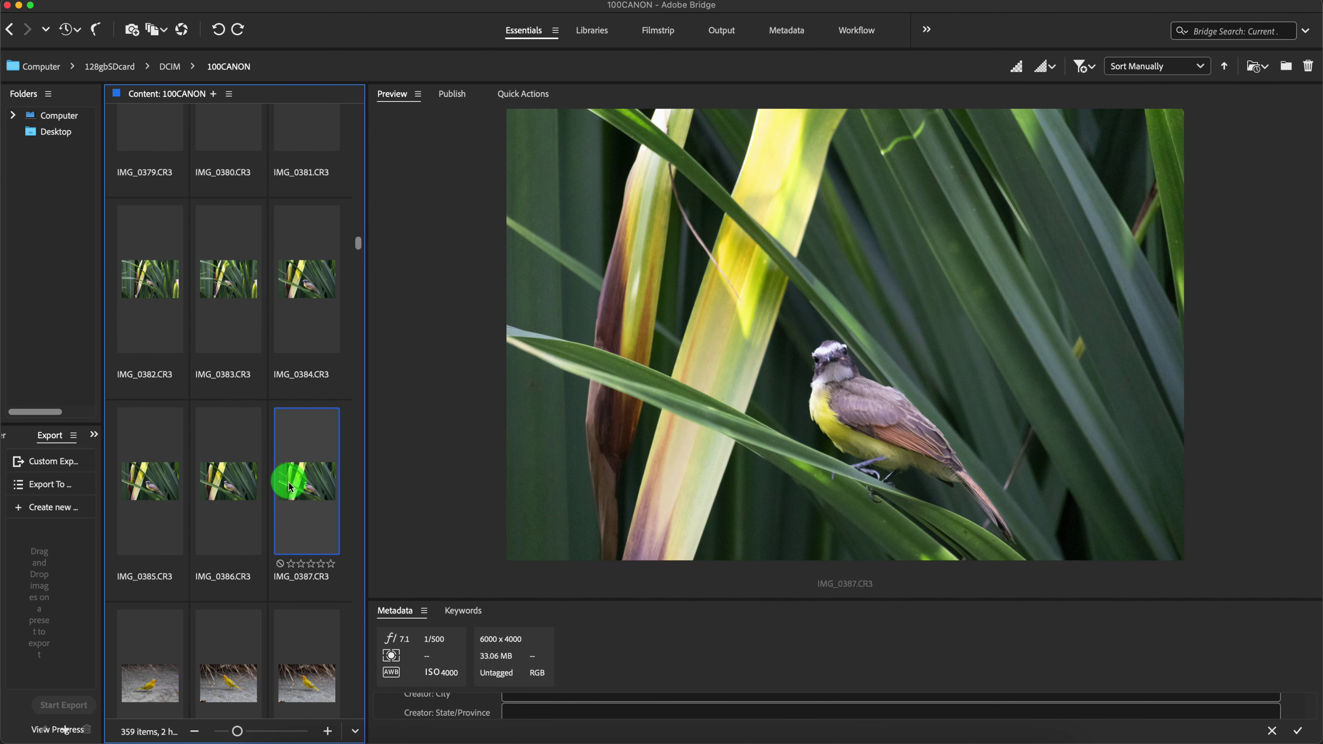
{"action": "left_click", "coordinate": [306, 300]}
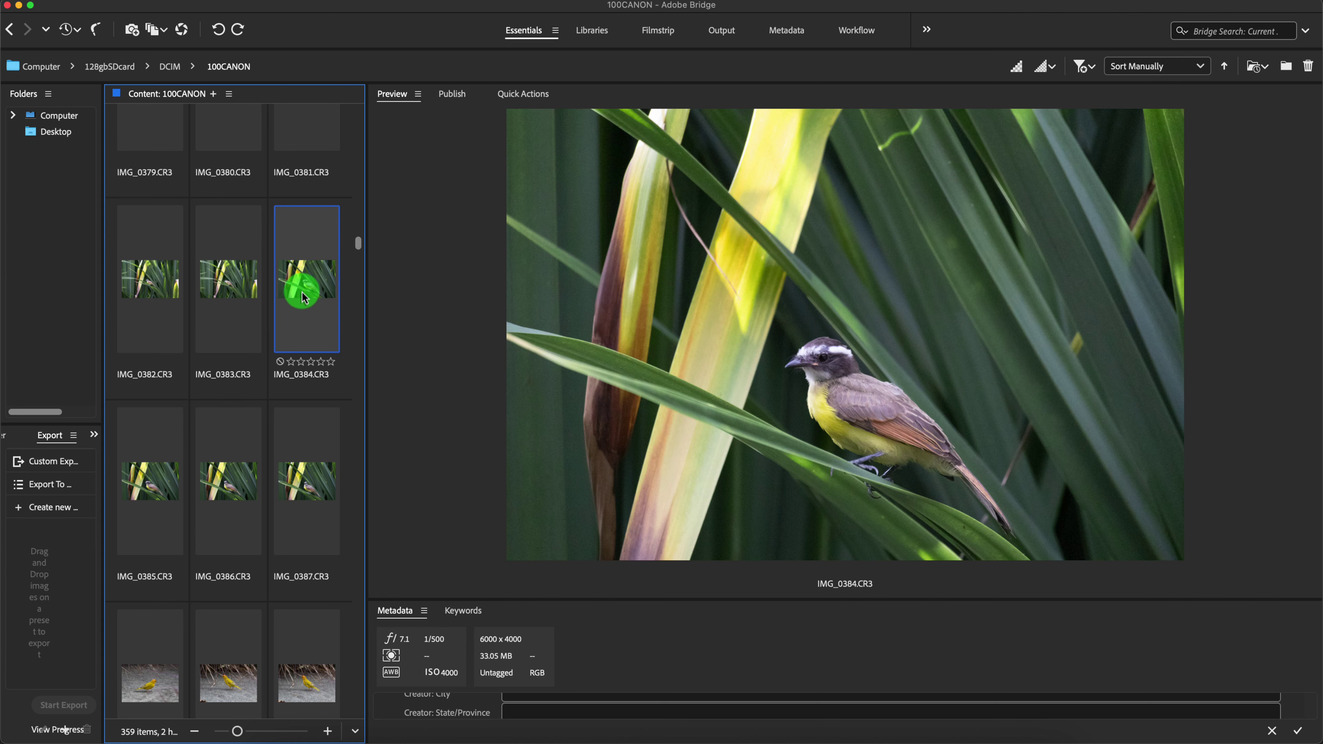
{"action": "left_click", "coordinate": [260, 280]}
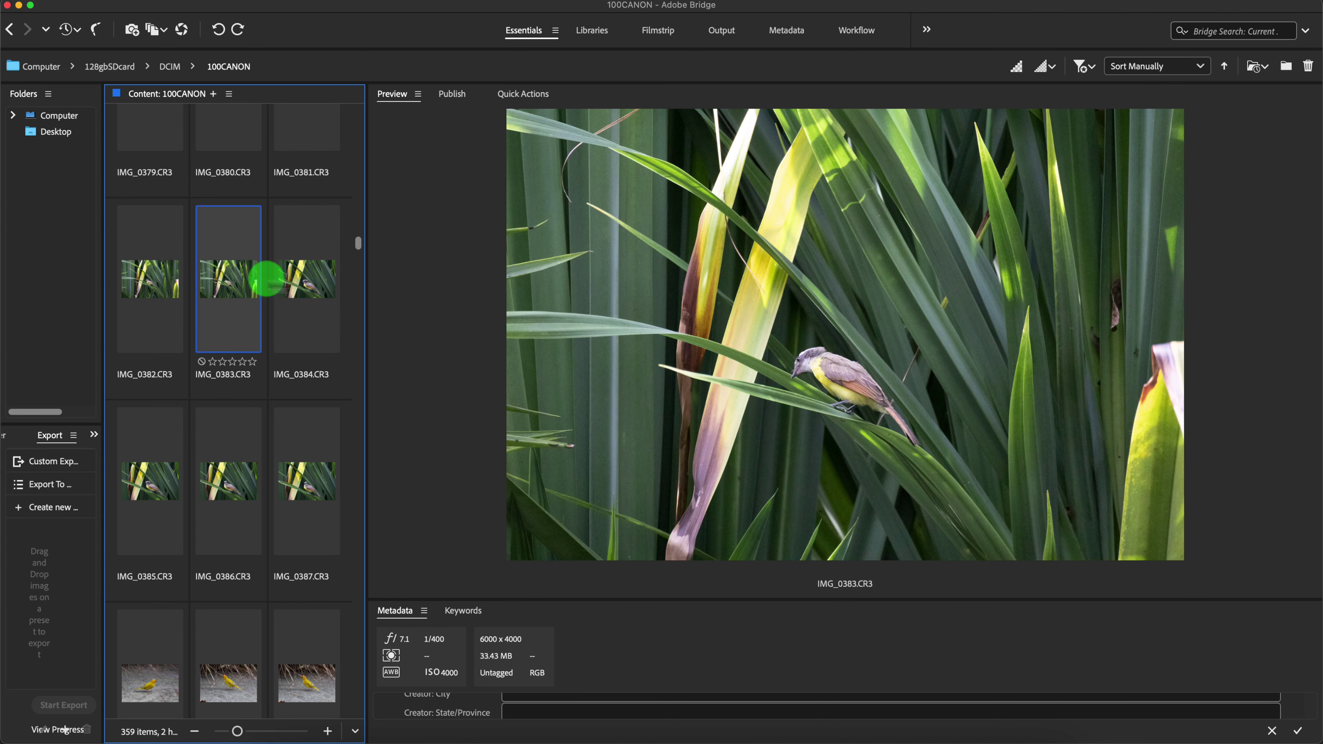
{"action": "left_click", "coordinate": [286, 280]}
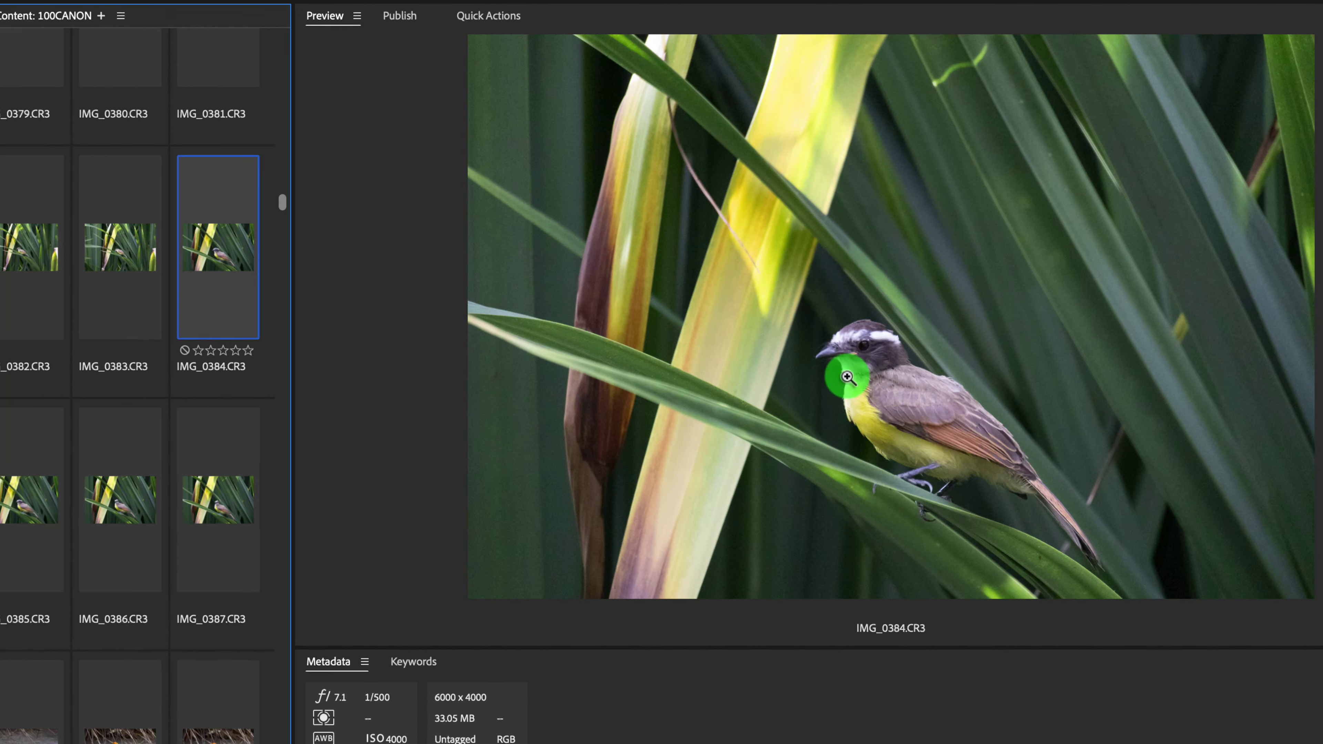
Inspect the noise on the bird's head and the surrounding leaves with the 100% loupe, and close the loupe
{"action": "left_click", "coordinate": [819, 369]}
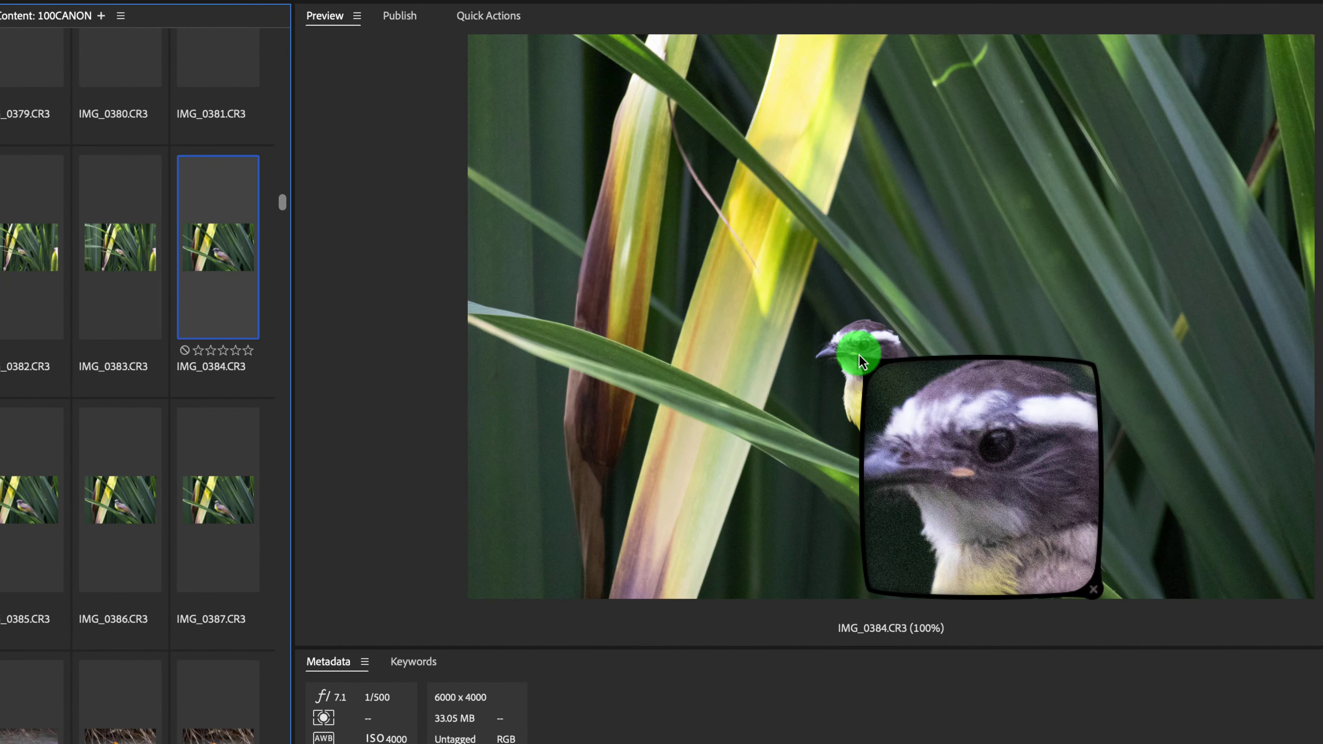
{"action": "left_click_drag", "start_coordinate": [860, 360], "coordinate": [797, 266]}
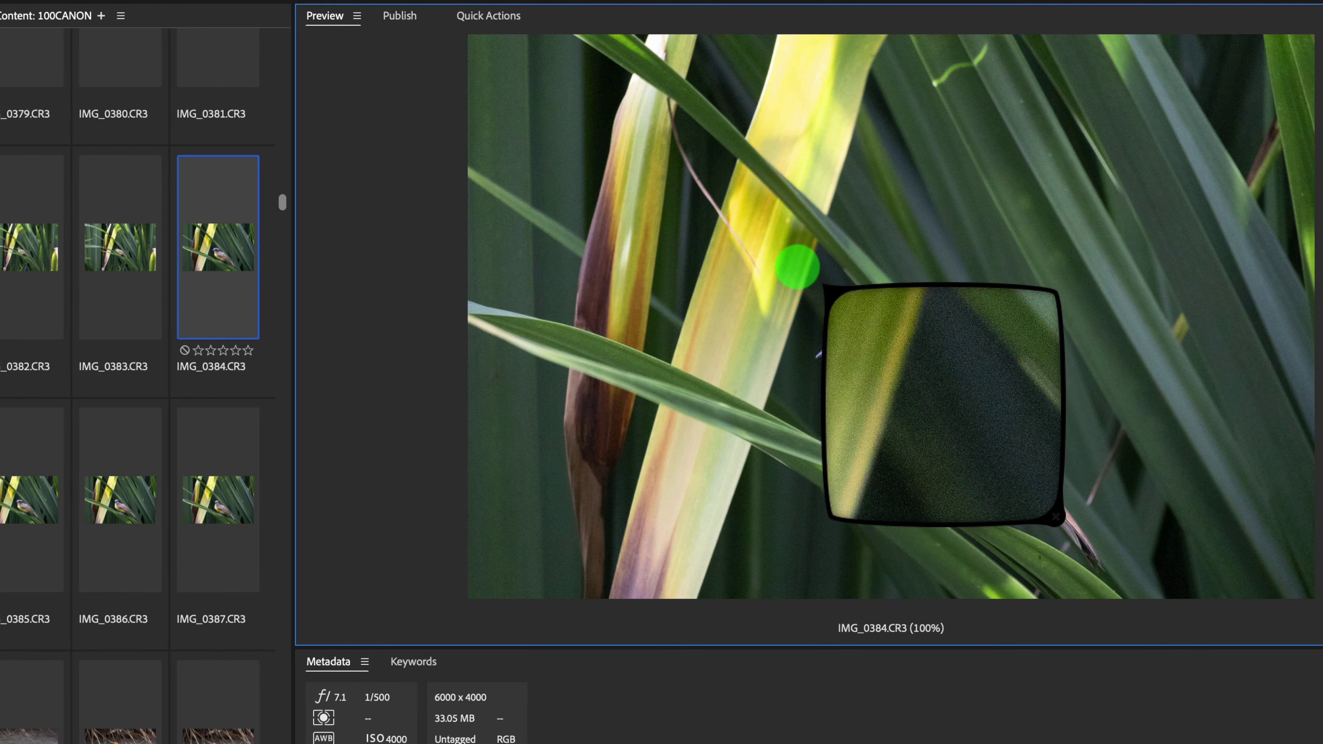
{"action": "left_click_drag", "start_coordinate": [936, 378], "coordinate": [956, 406]}
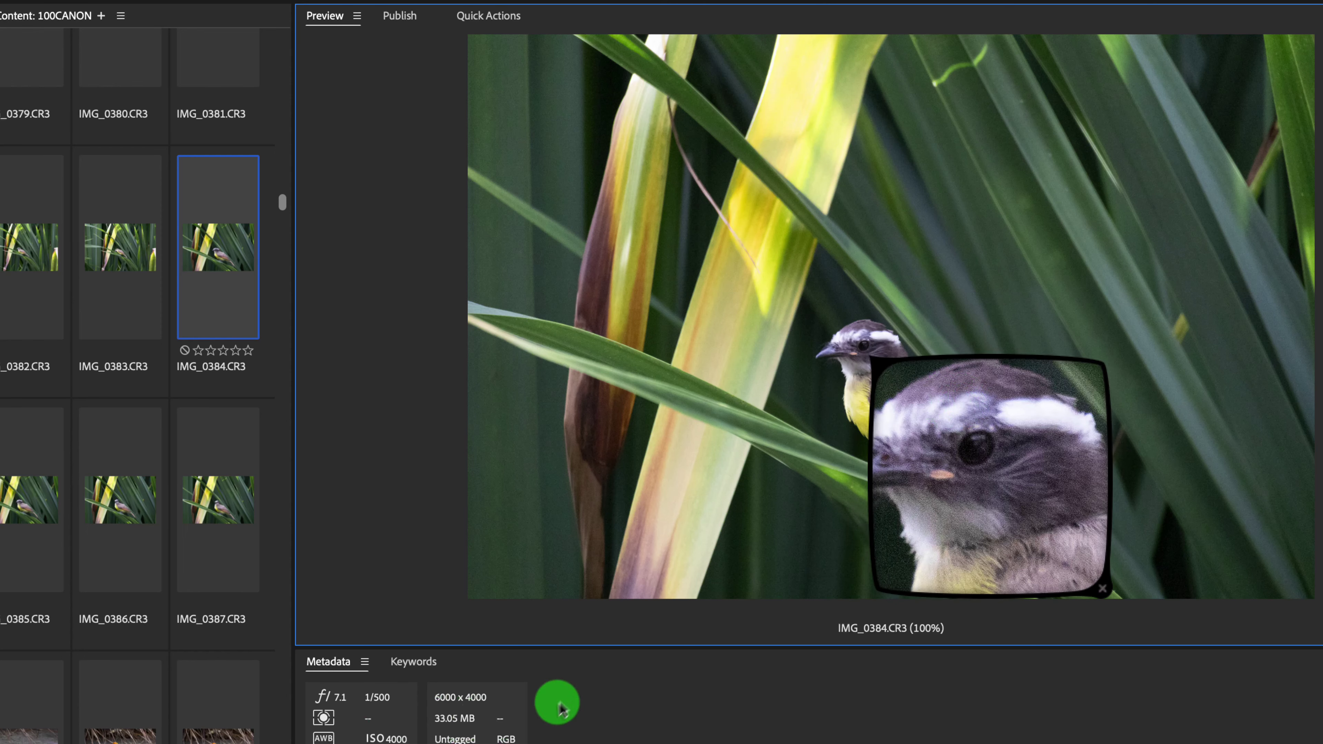
{"action": "left_click", "coordinate": [575, 691]}
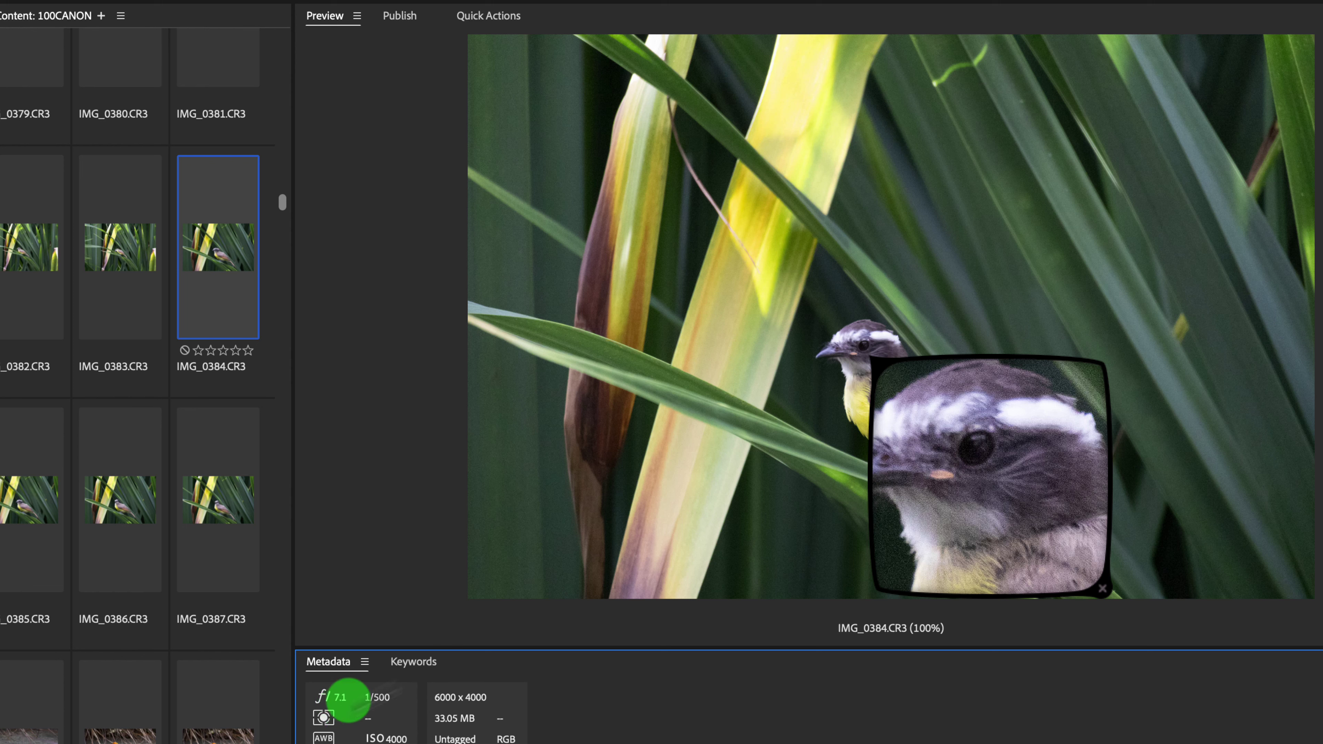
{"action": "left_click", "coordinate": [689, 331]}
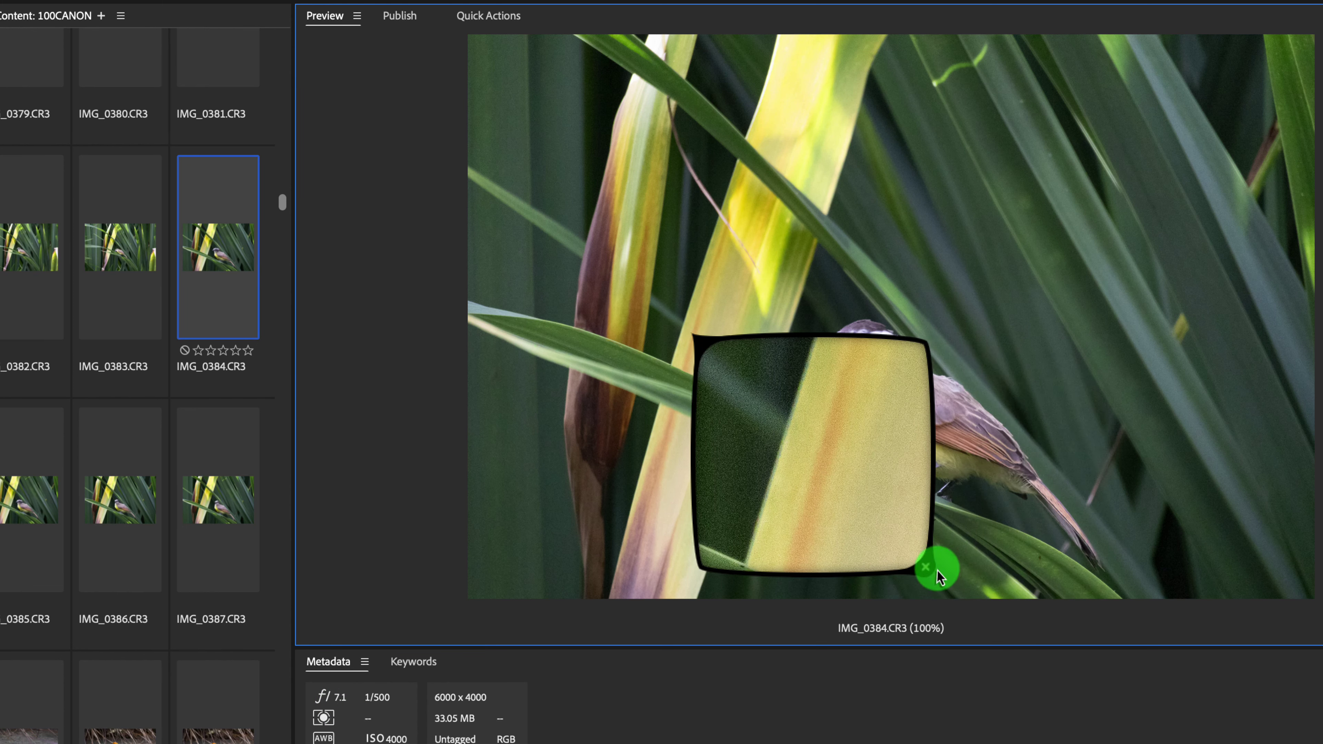
{"action": "left_click", "coordinate": [926, 567]}
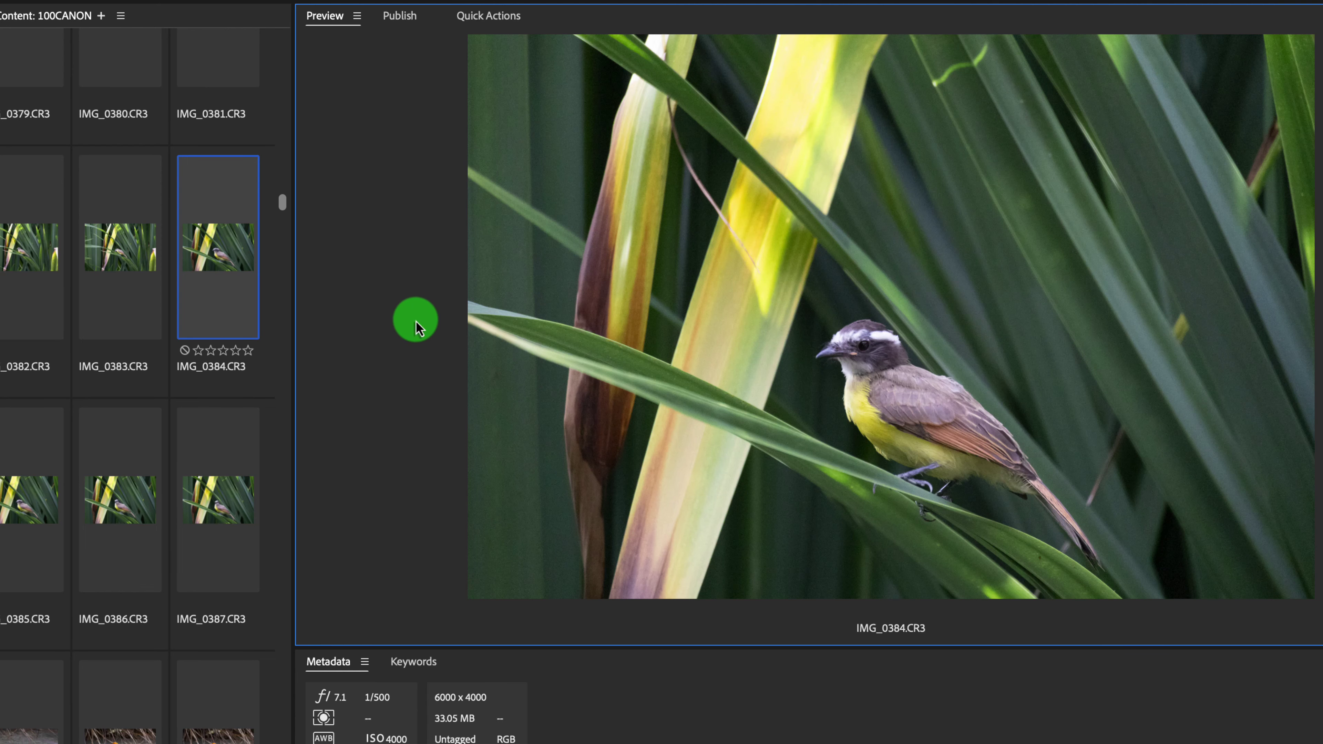
Open IMG_0384.CR3 from Bridge in Photo AI and bring the bird's head and body into the side-by-side comparison
{"action": "left_click_drag", "start_coordinate": [230, 230], "coordinate": [746, 740]}
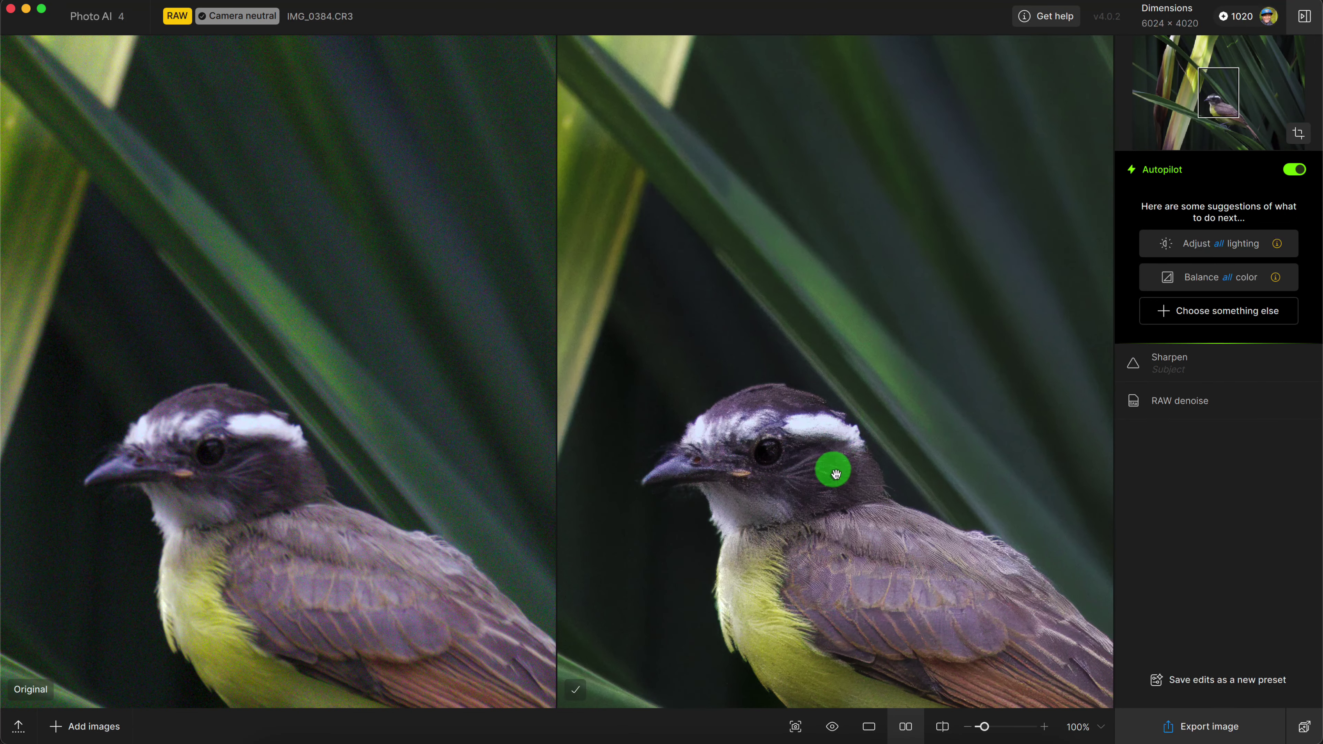
{"action": "left_click_drag", "start_coordinate": [835, 467], "coordinate": [829, 289]}
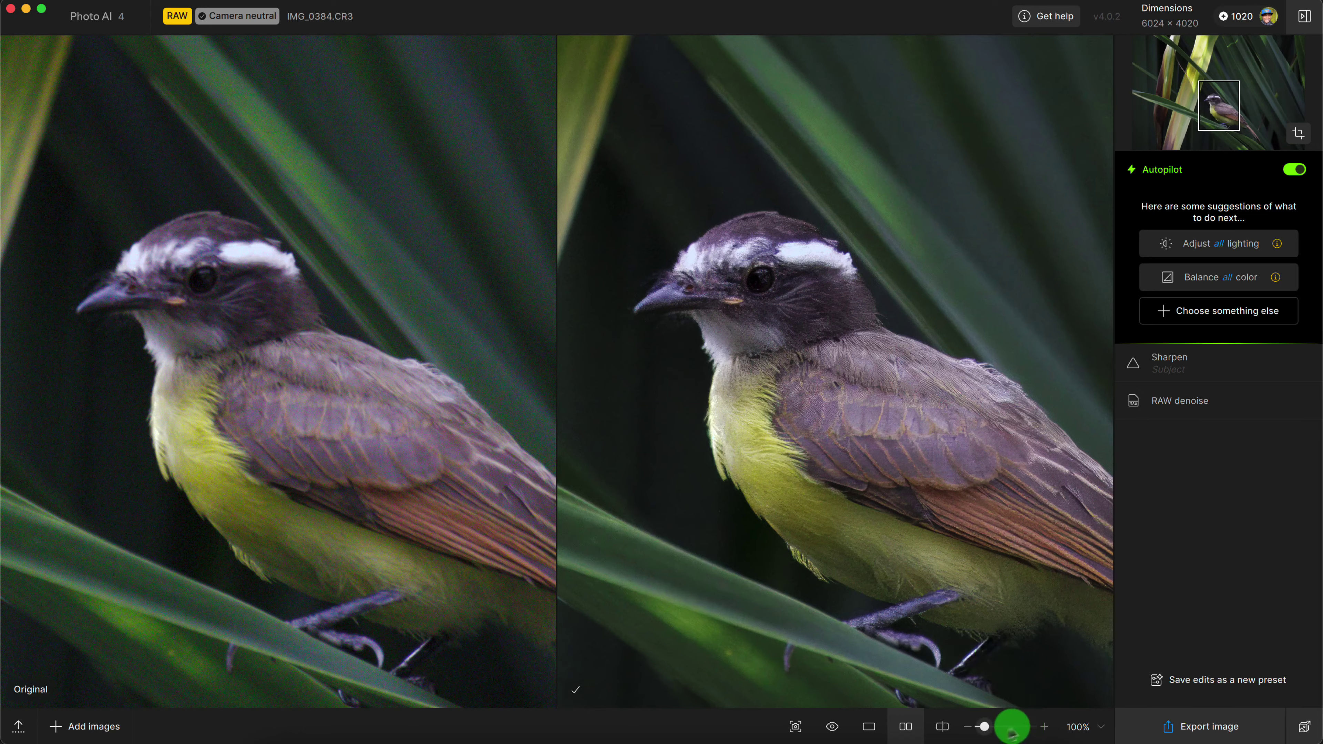
Examine the bird's head, feathers and dark background up close, comparing the original with the enhanced version
{"action": "left_click_drag", "start_coordinate": [983, 727], "coordinate": [992, 727]}
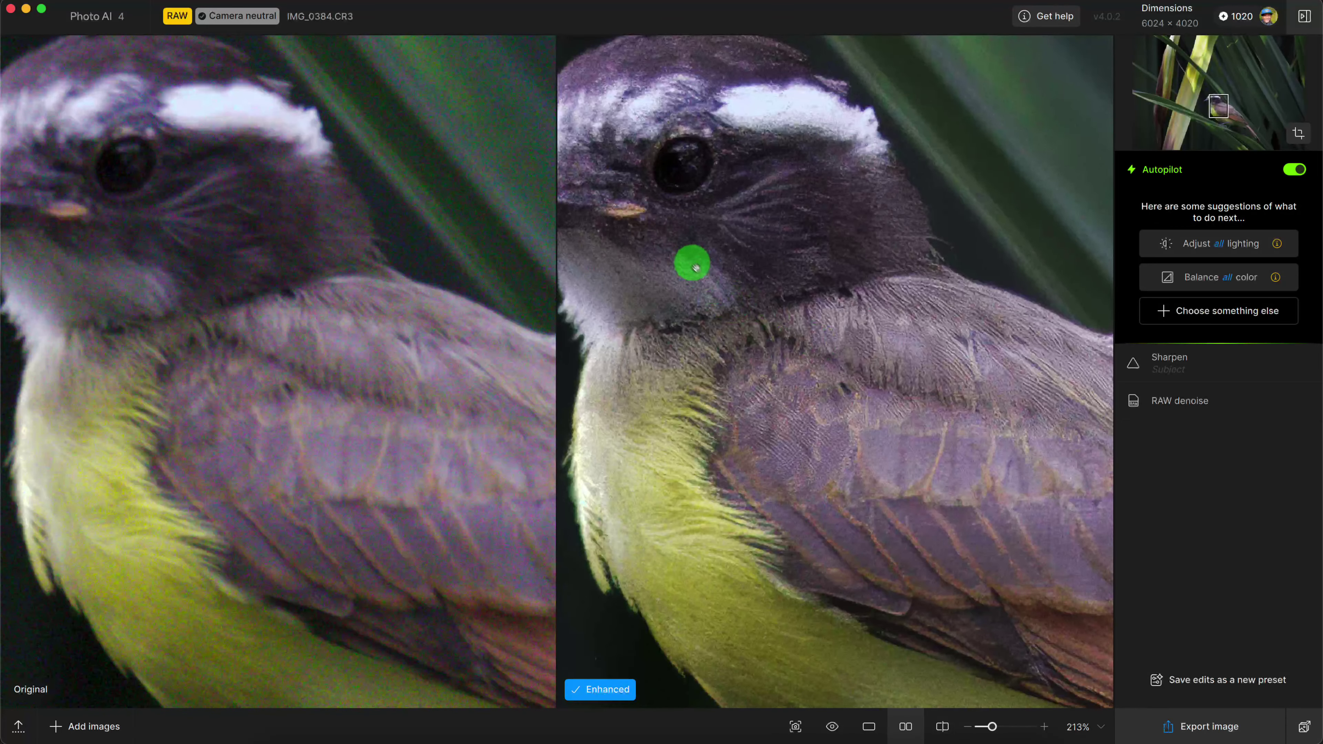
{"action": "left_click_drag", "start_coordinate": [688, 260], "coordinate": [888, 485]}
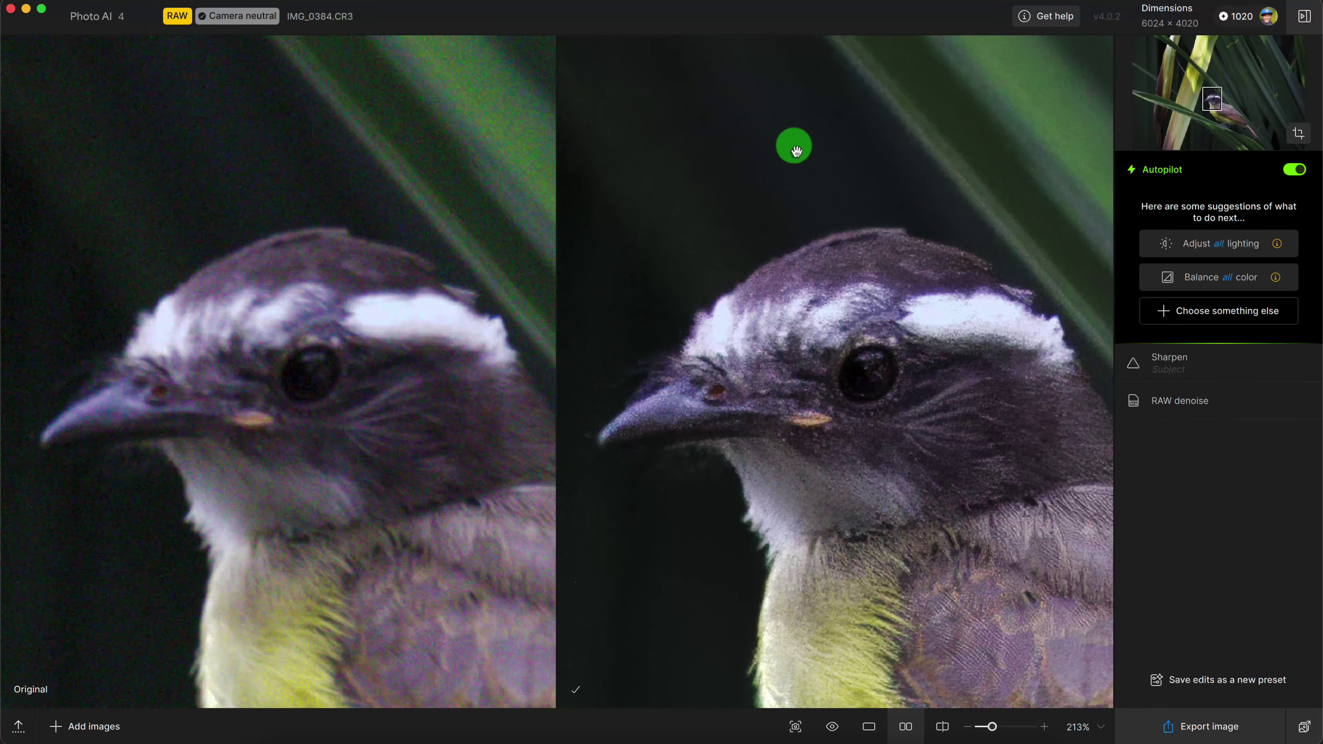
{"action": "left_click_drag", "start_coordinate": [939, 453], "coordinate": [842, 346]}
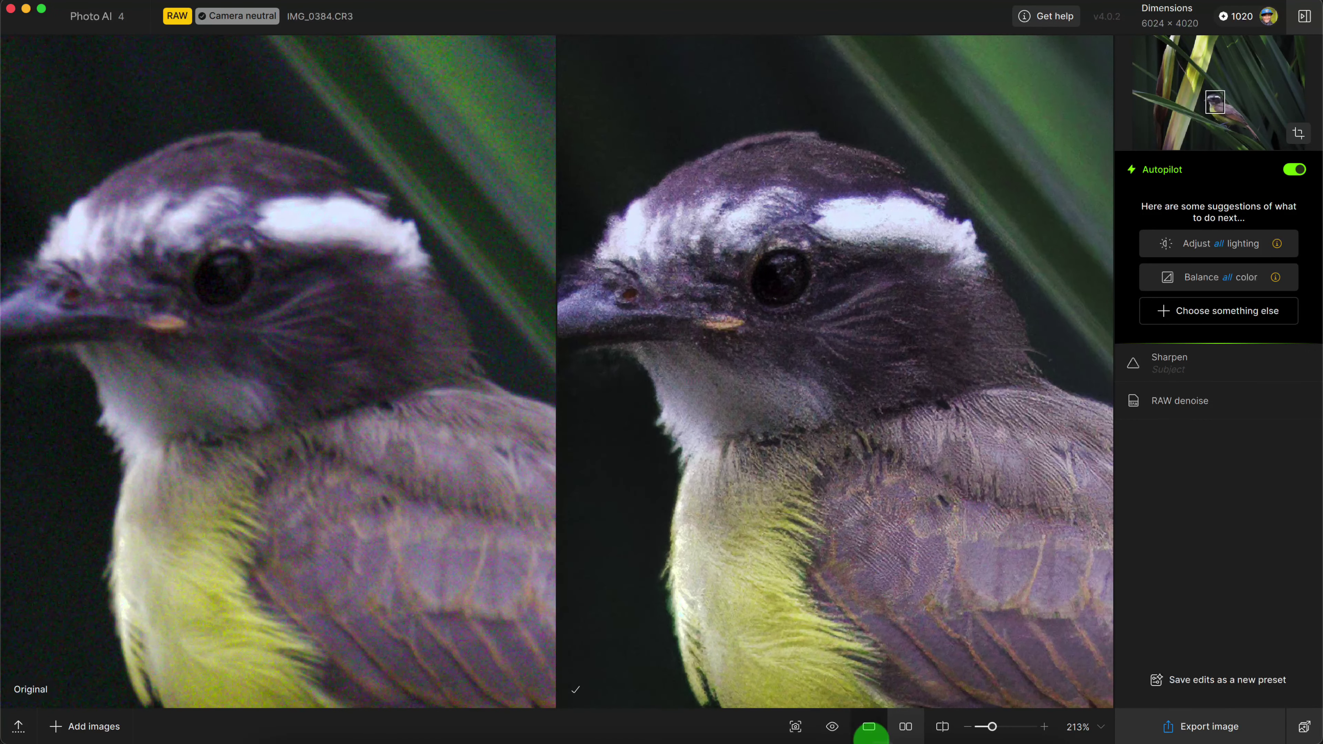
{"action": "left_click_drag", "start_coordinate": [995, 728], "coordinate": [1009, 728]}
{"action": "scroll", "coordinate": [812, 375], "scroll_direction": "up", "scroll_amount": 10}
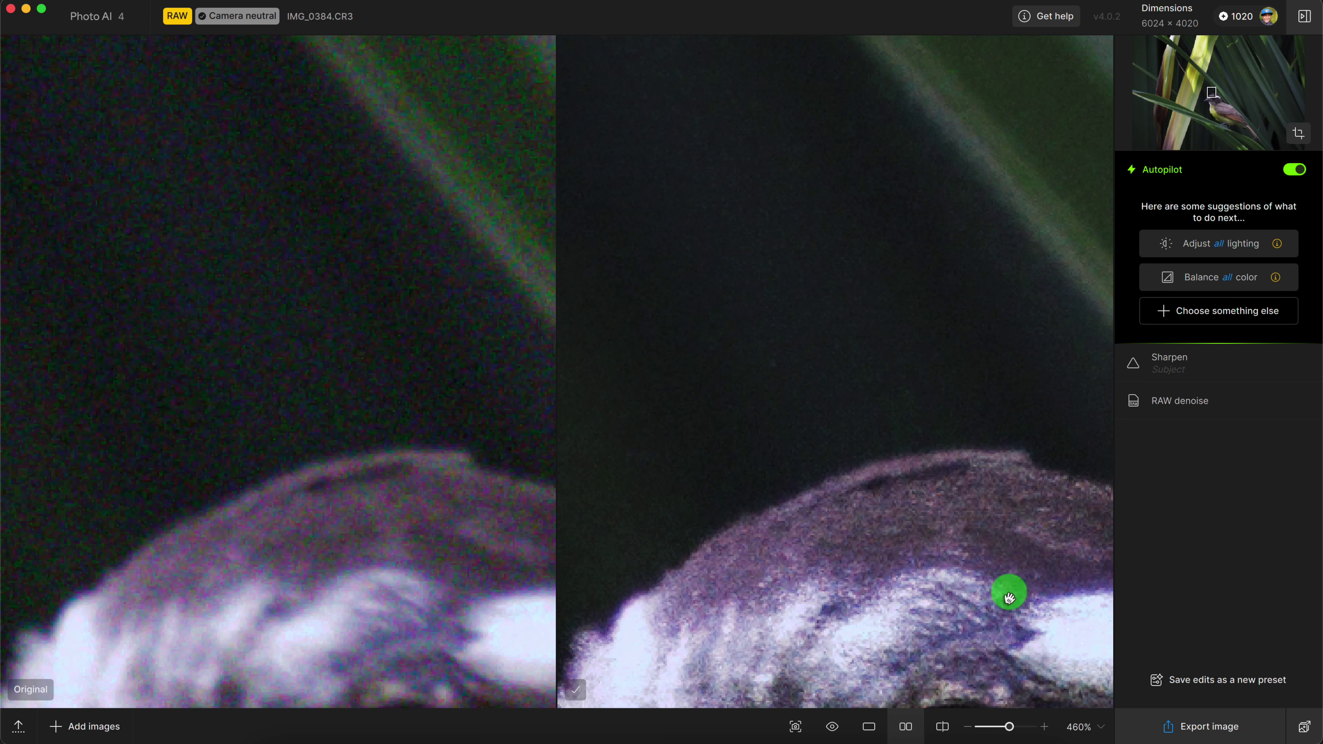
{"action": "left_click_drag", "start_coordinate": [1009, 727], "coordinate": [991, 728]}
{"action": "left_click_drag", "start_coordinate": [941, 559], "coordinate": [912, 252]}
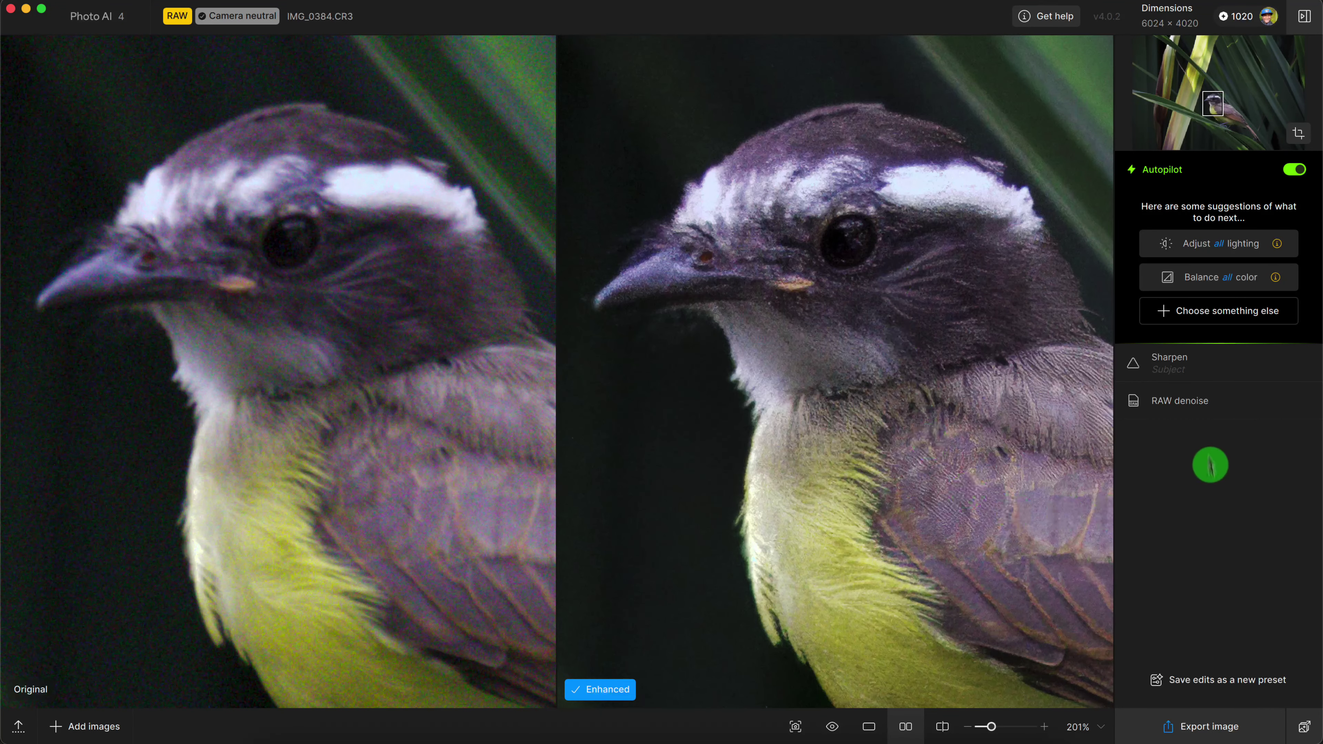
Review the RAW denoise model and strength settings, and the automatic selection options offered for Sharpen
{"action": "left_click", "coordinate": [1216, 408]}
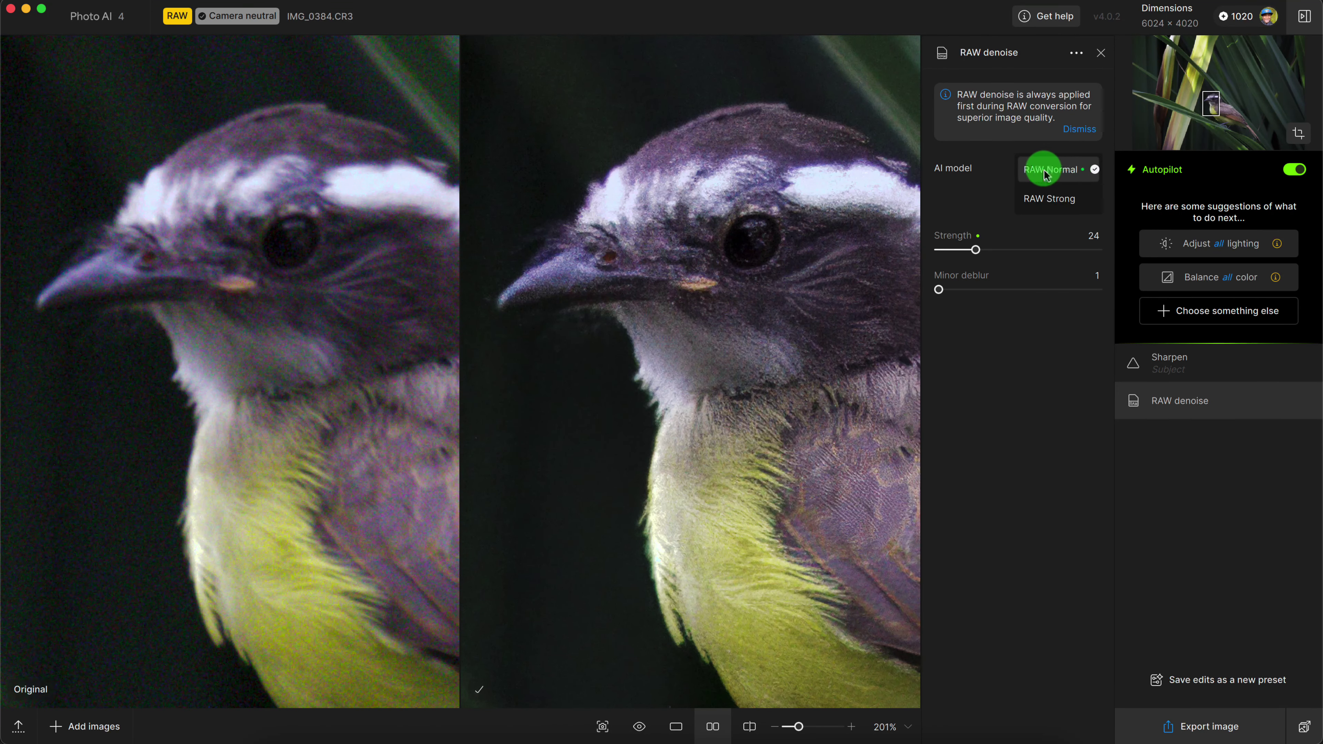
{"action": "mouse_move", "coordinate": [960, 245]}
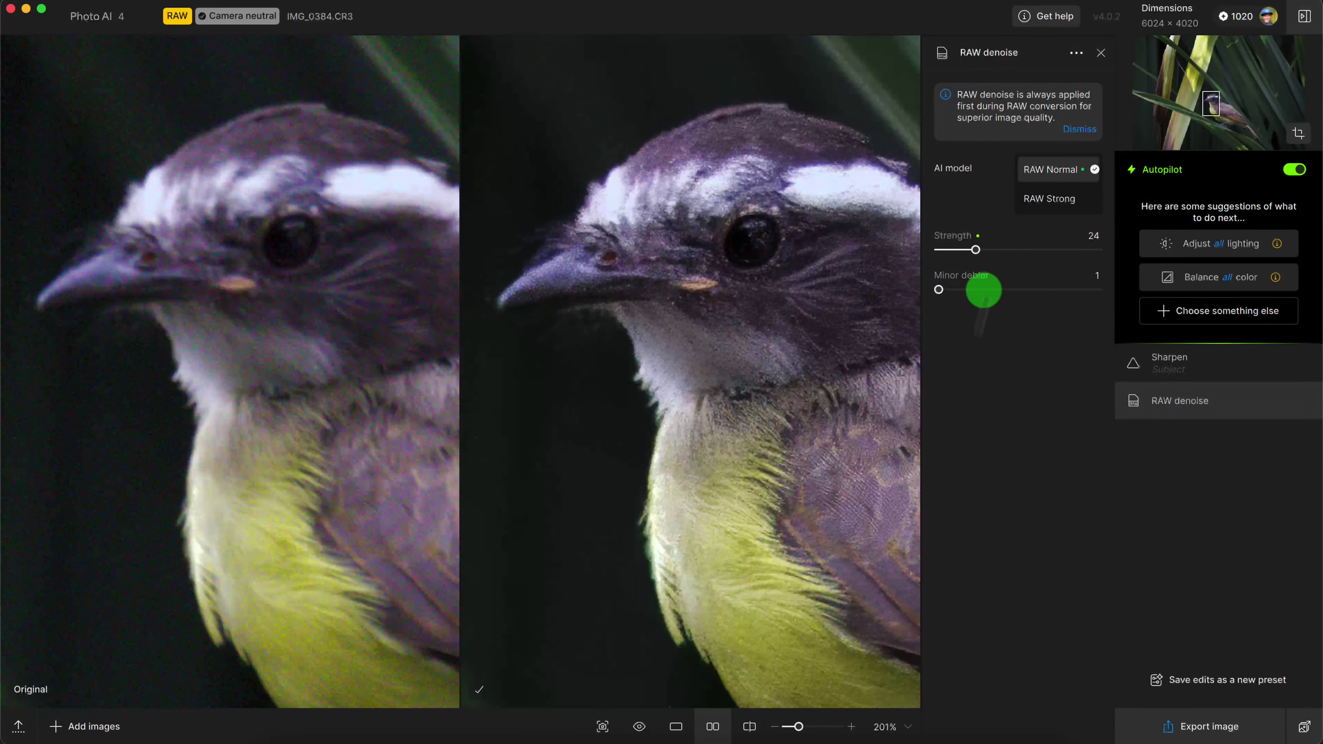
{"action": "left_click", "coordinate": [1193, 368]}
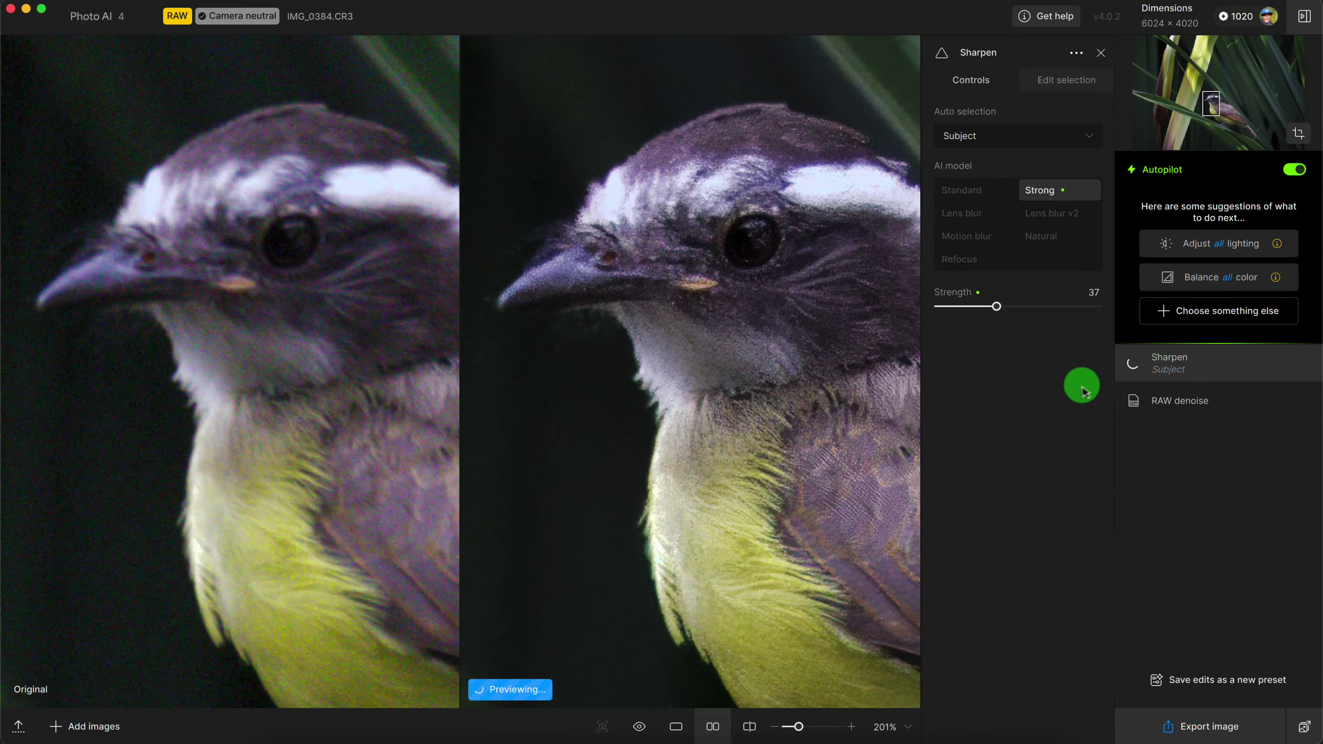
{"action": "left_click", "coordinate": [1060, 139]}
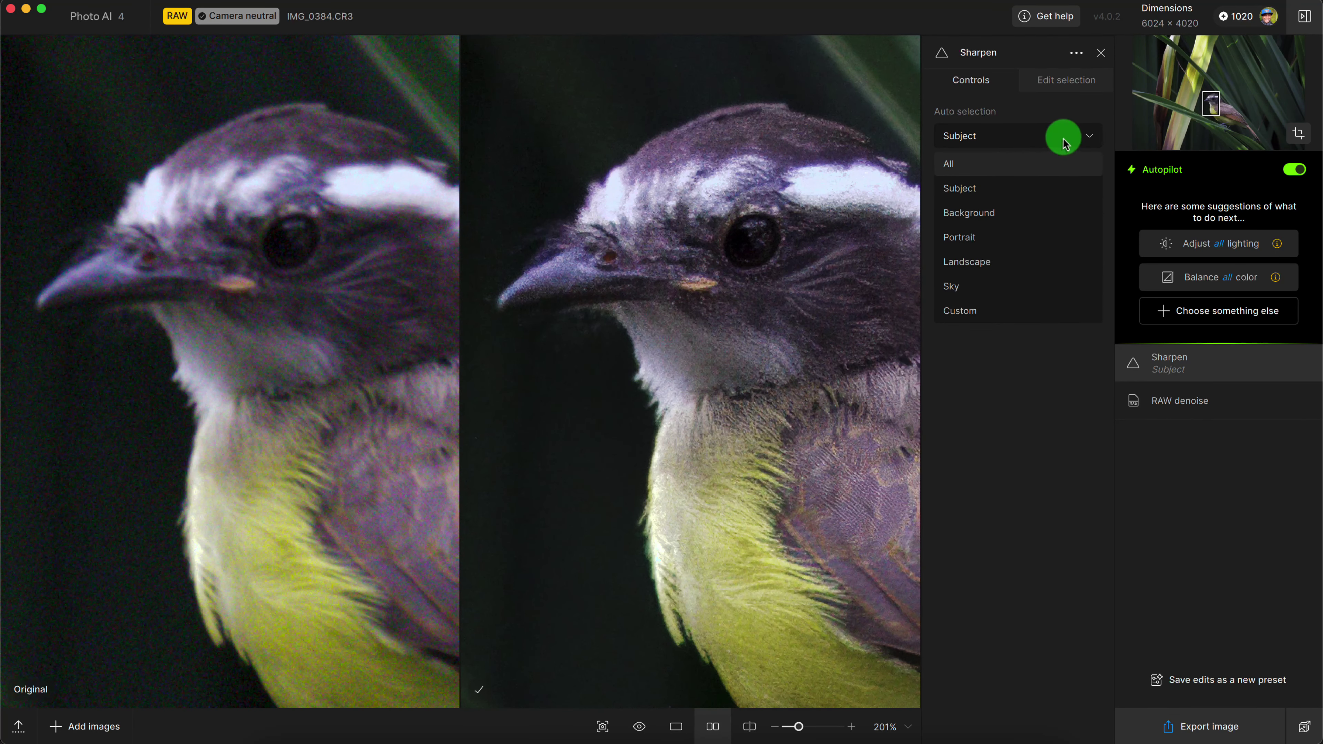
{"action": "left_click", "coordinate": [1063, 140]}
Set the Sharpen AI model to Natural for the Subject selection and compare the result across the bird
{"action": "left_click", "coordinate": [1059, 197]}
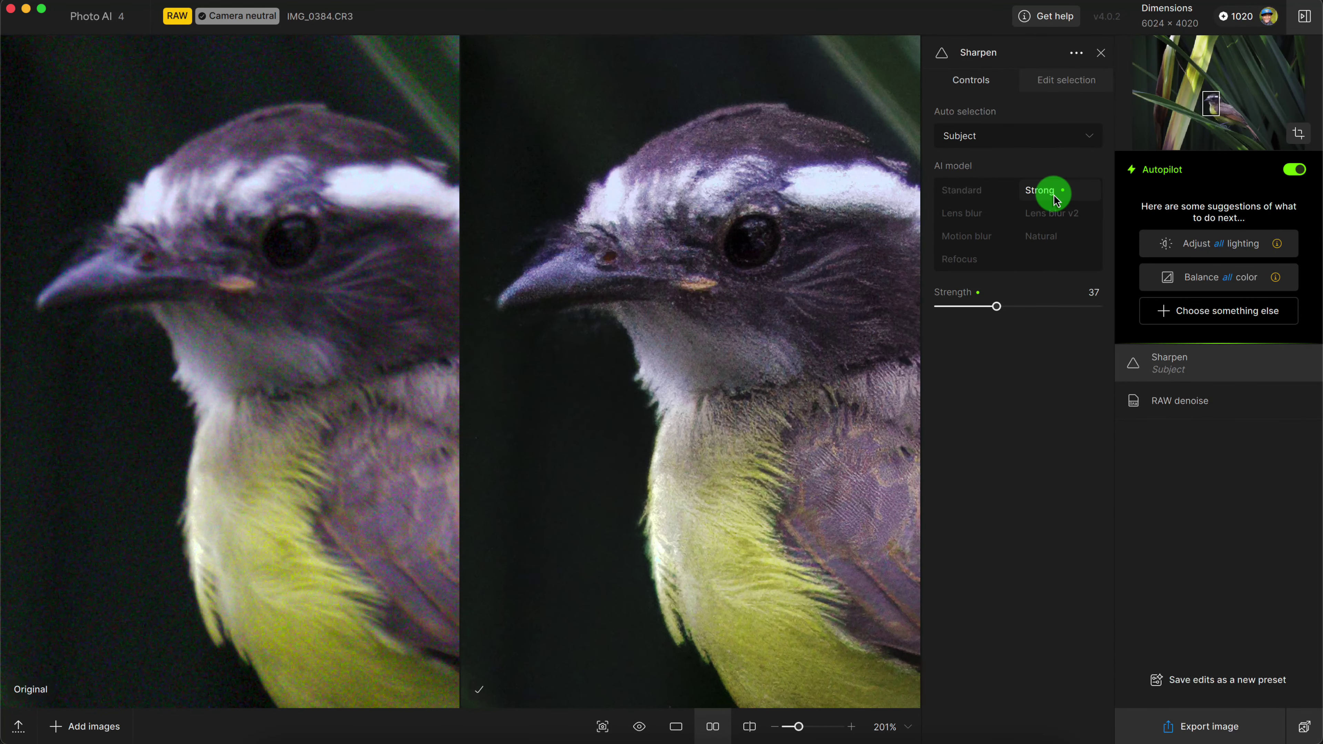
{"action": "left_click", "coordinate": [1040, 200]}
{"action": "left_click", "coordinate": [1043, 242]}
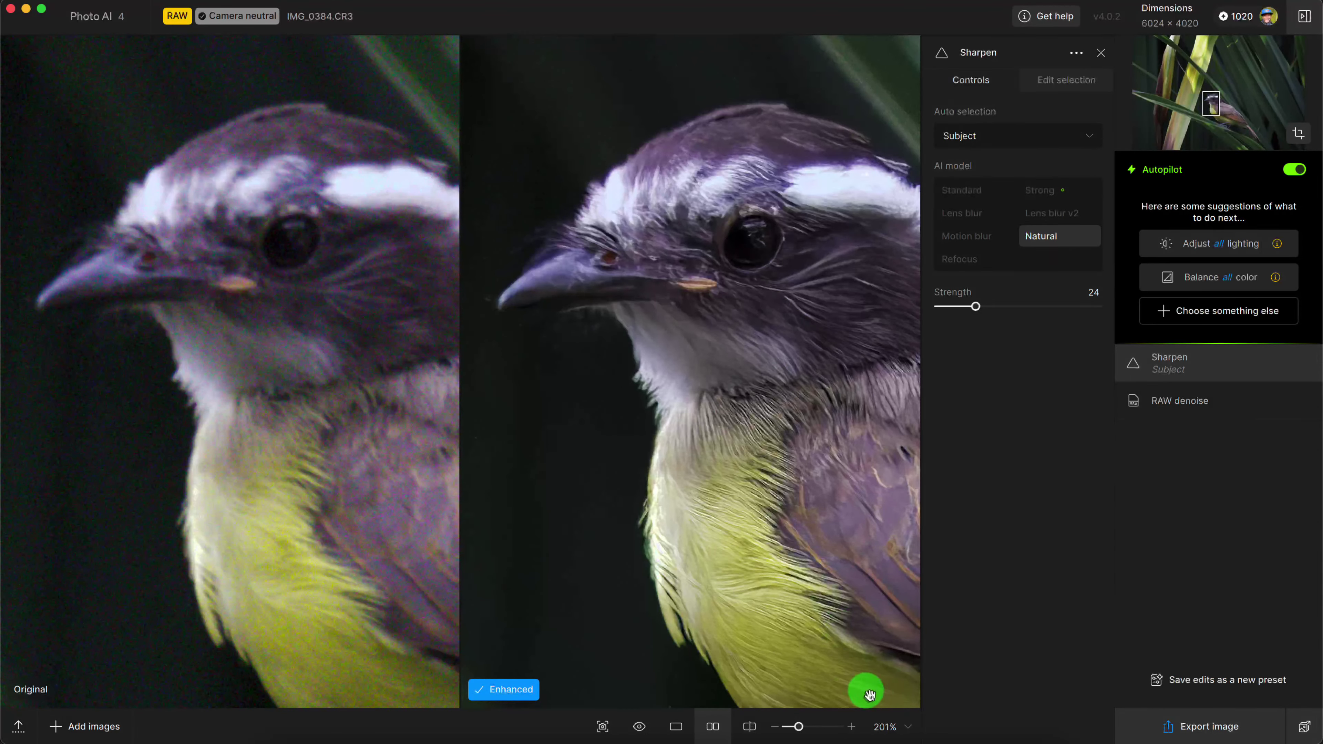
{"action": "left_click_drag", "start_coordinate": [814, 402], "coordinate": [791, 393]}
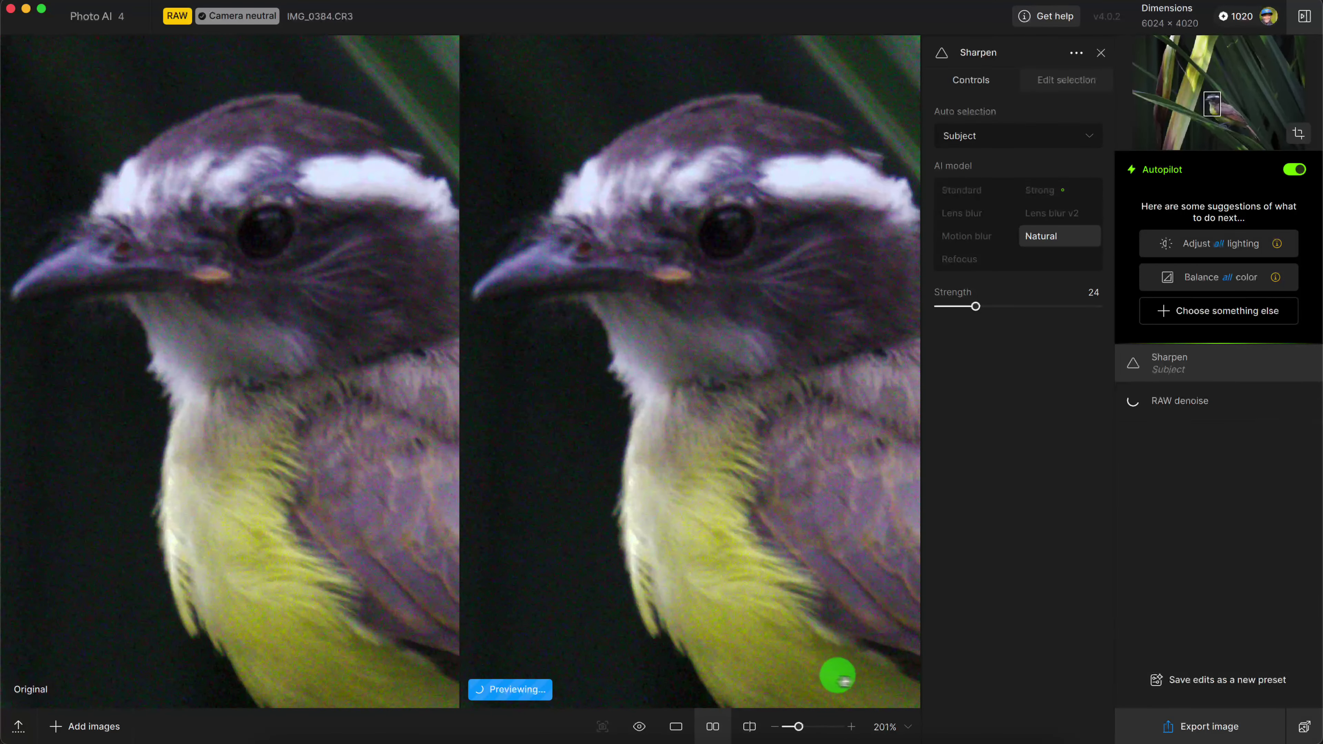
{"action": "left_click_drag", "start_coordinate": [805, 739], "coordinate": [791, 732]}
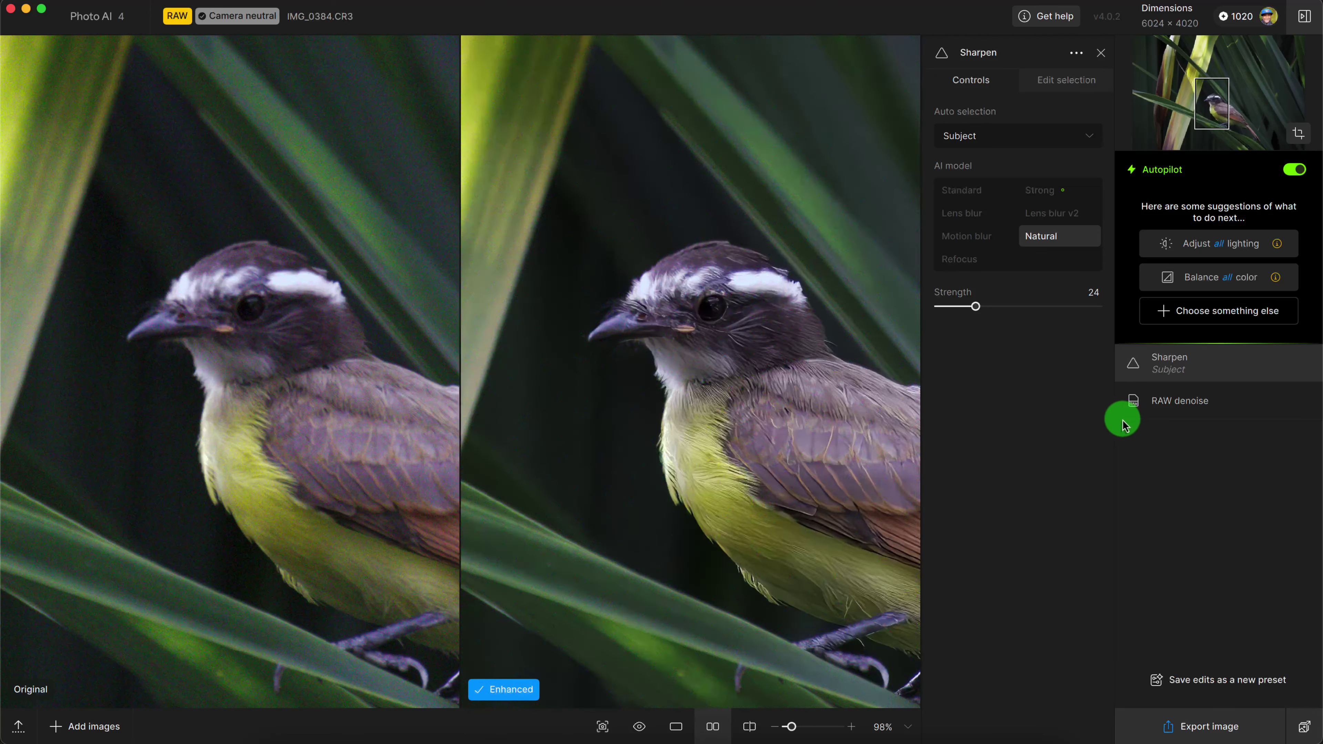
Try a Sharpen strength of 100 with the Natural model and with the Strong model
{"action": "left_click_drag", "start_coordinate": [978, 306], "coordinate": [1111, 309]}
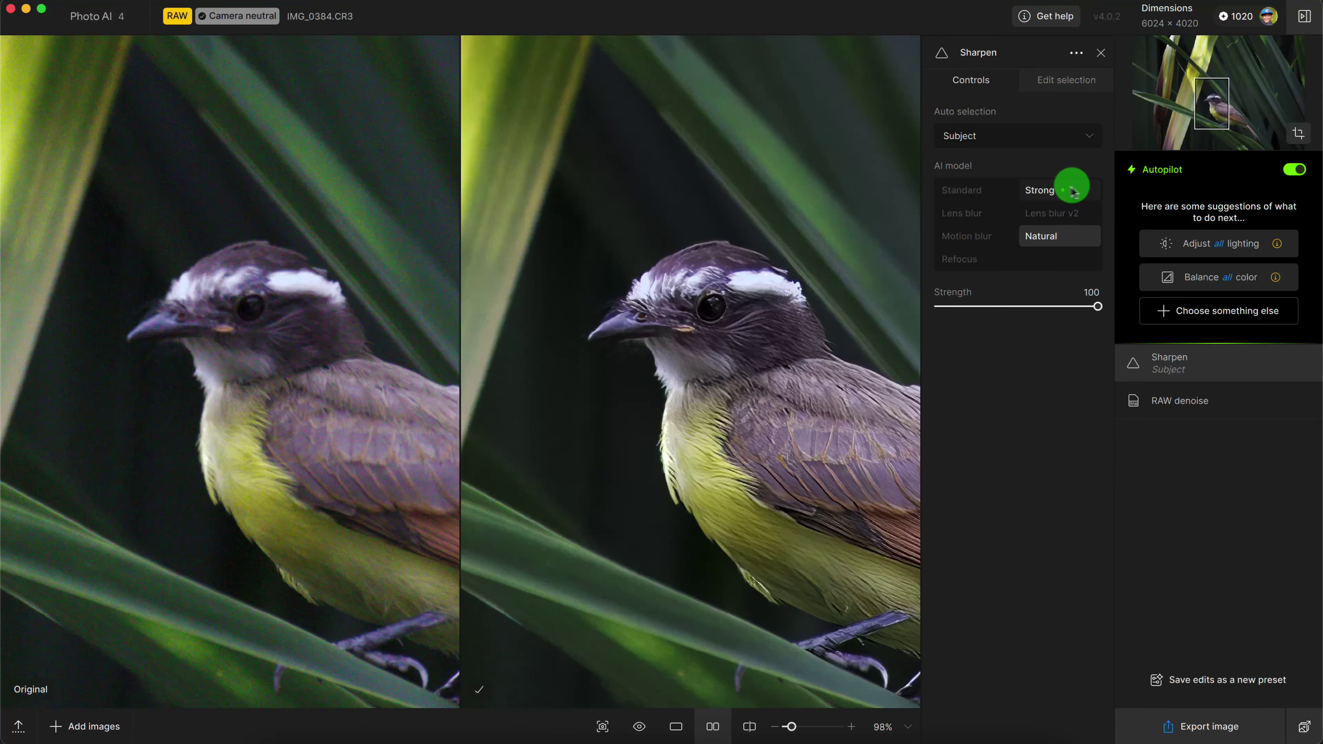
{"action": "left_click", "coordinate": [1055, 194]}
{"action": "left_click_drag", "start_coordinate": [1037, 307], "coordinate": [1099, 306]}
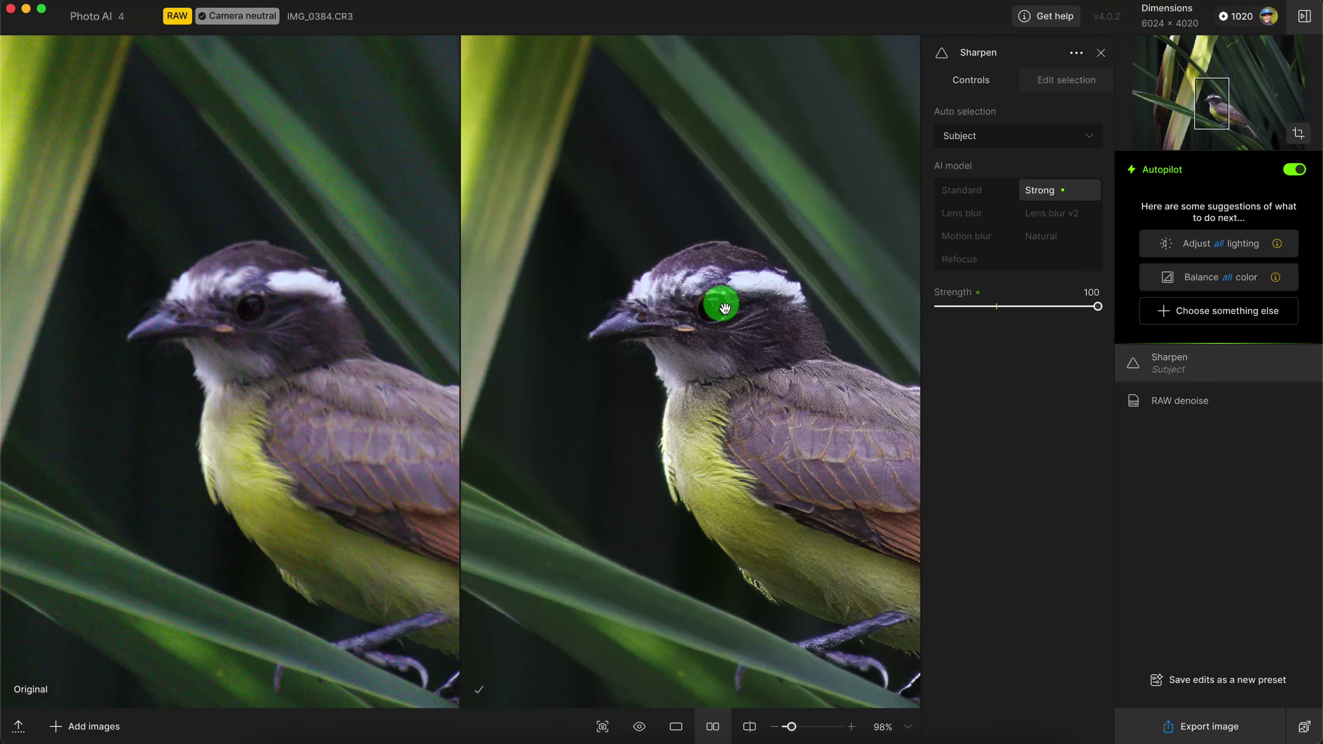
Return Sharpen to the Natural model and reduce its strength to 25
{"action": "left_click", "coordinate": [1045, 236]}
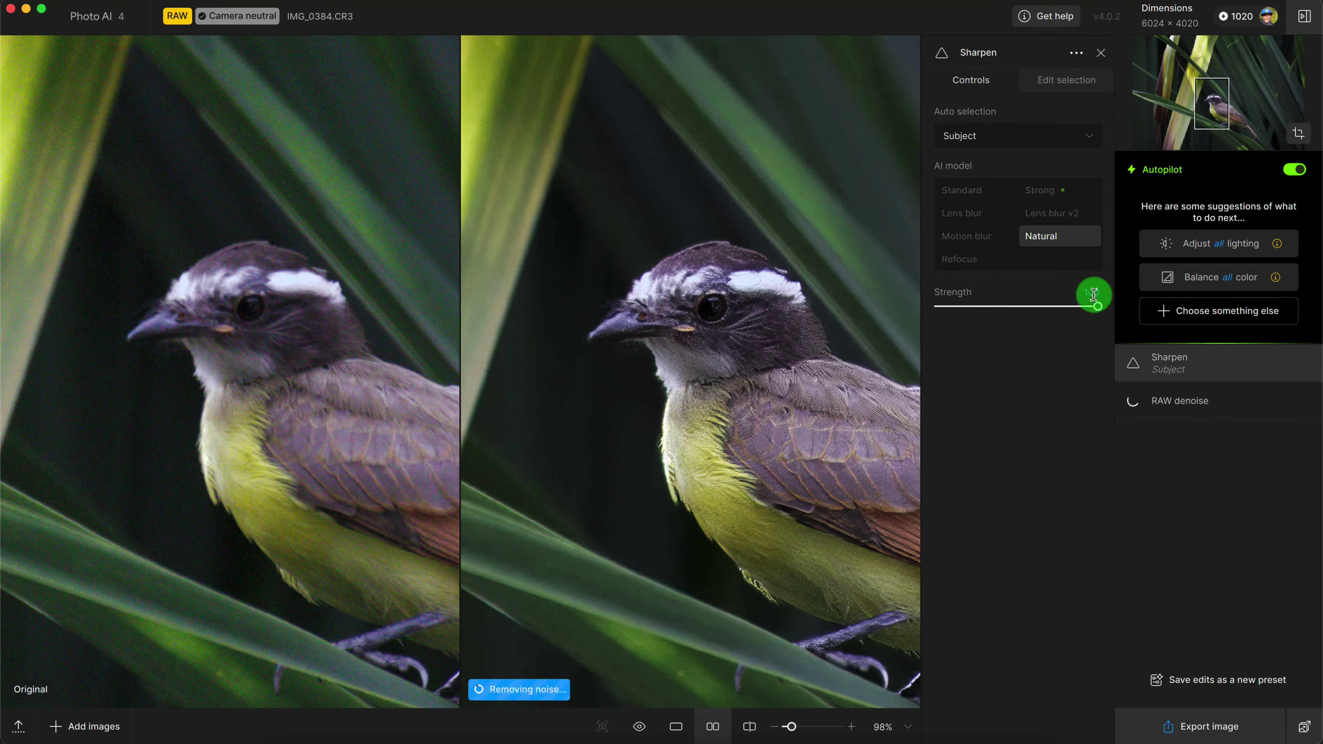
{"action": "left_click_drag", "start_coordinate": [1096, 307], "coordinate": [1000, 442]}
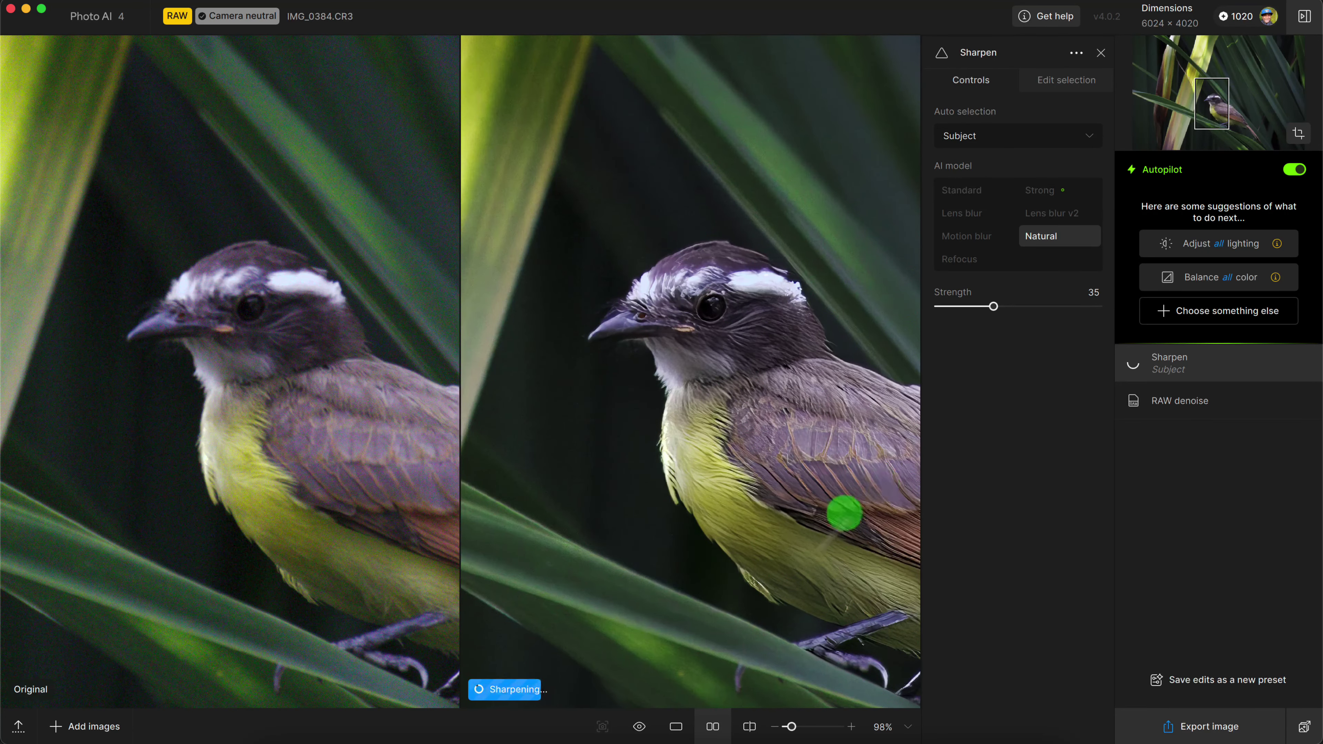
{"action": "left_click_drag", "start_coordinate": [791, 730], "coordinate": [787, 727]}
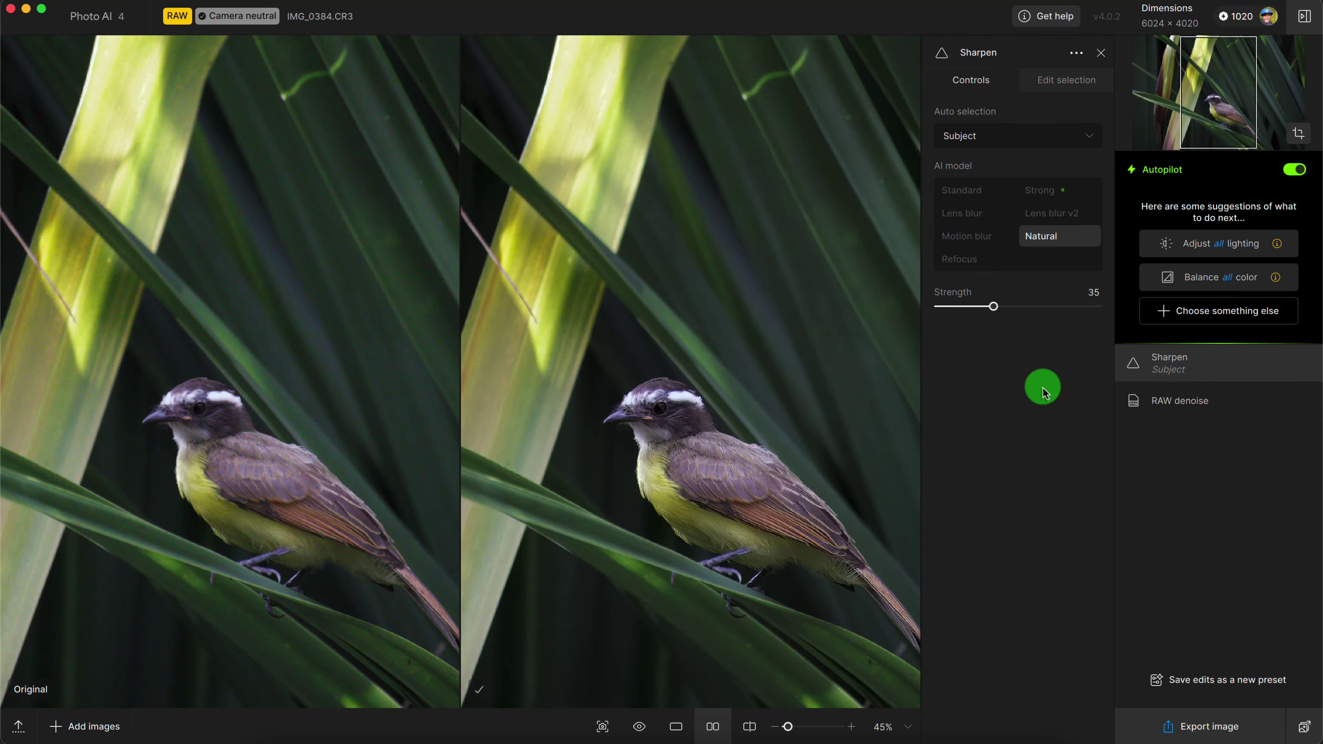
{"action": "left_click_drag", "start_coordinate": [994, 307], "coordinate": [970, 308]}
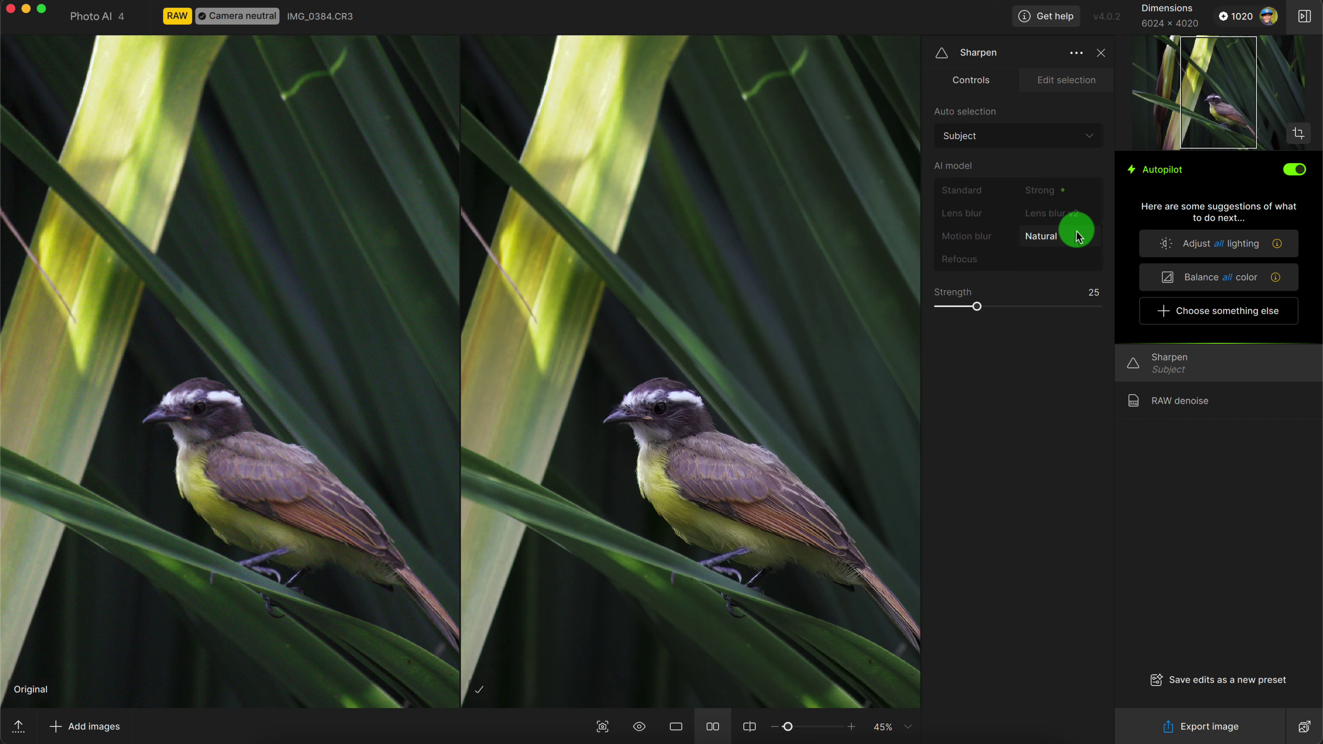
Try sharpening the whole image with the All automatic selection, and return Sharpen to the Subject selection
{"action": "left_click", "coordinate": [988, 140]}
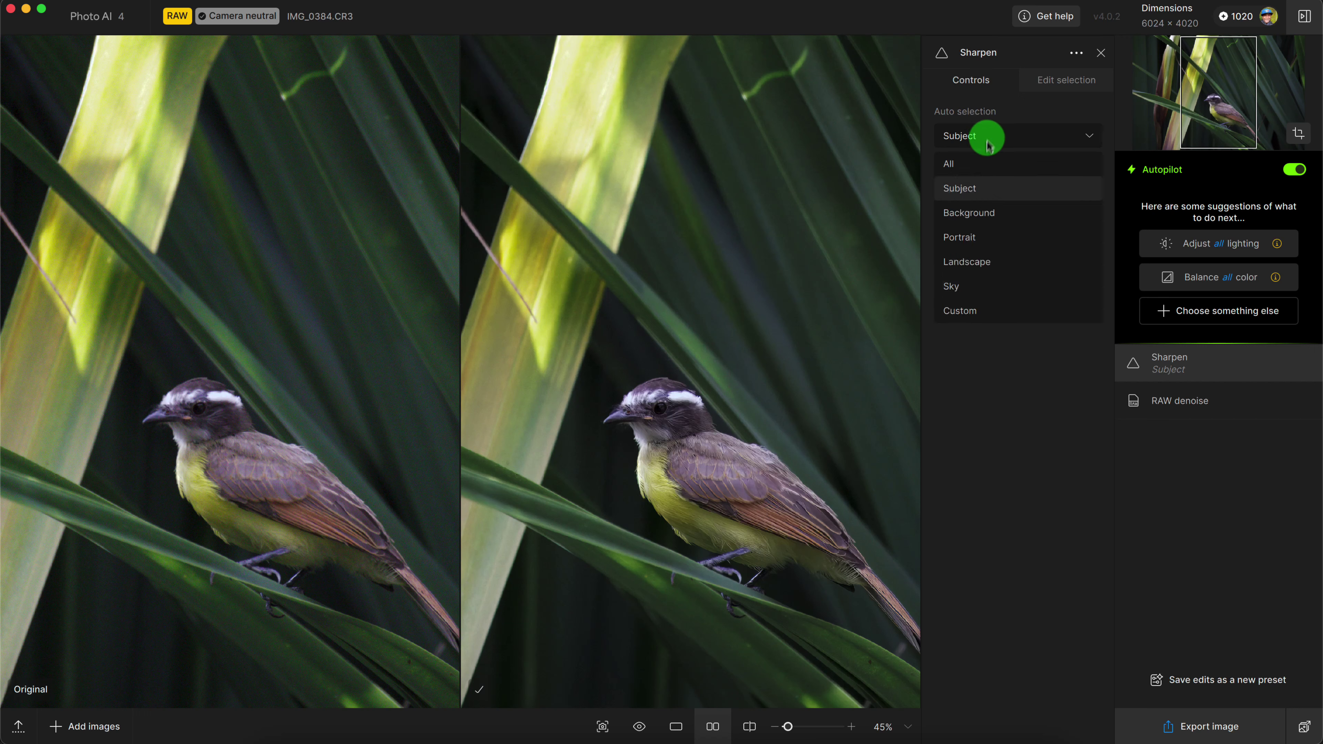
{"action": "left_click", "coordinate": [972, 189]}
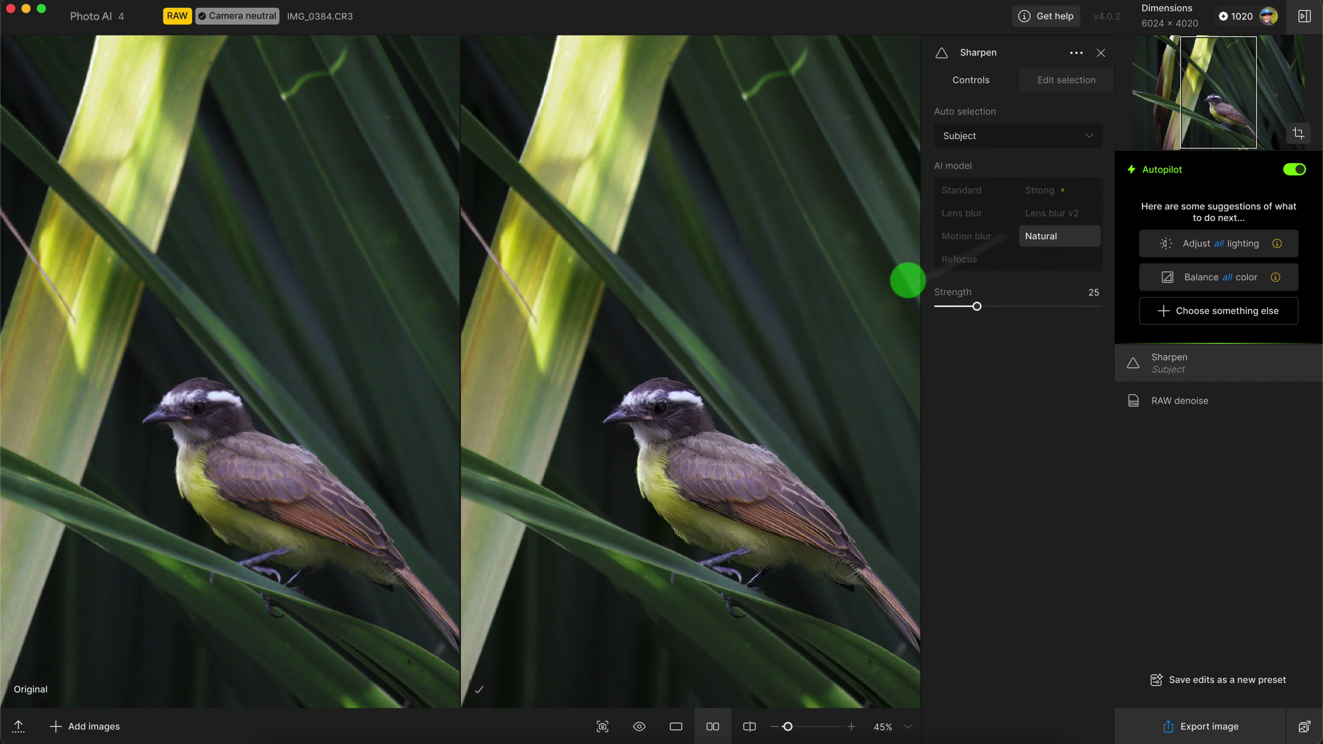
{"action": "left_click", "coordinate": [1024, 135]}
{"action": "left_click", "coordinate": [1019, 160]}
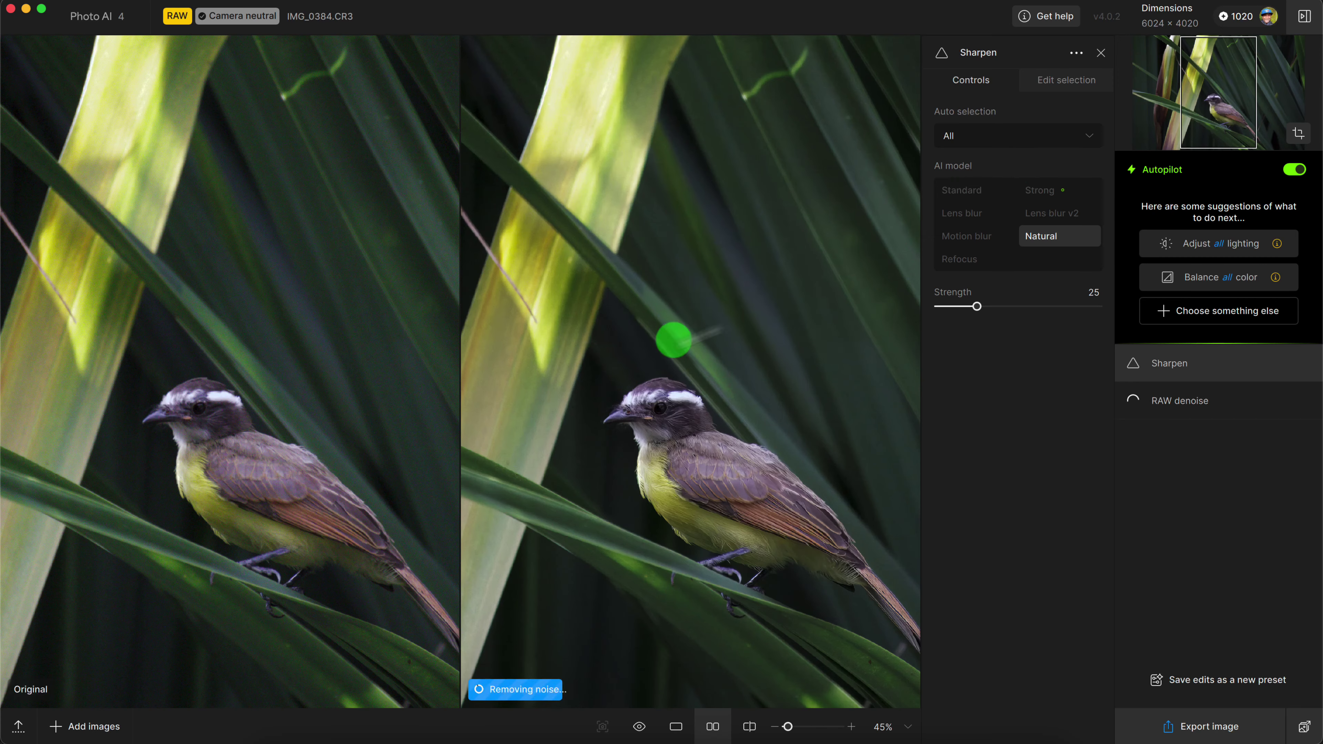
{"action": "mouse_move", "coordinate": [989, 136]}
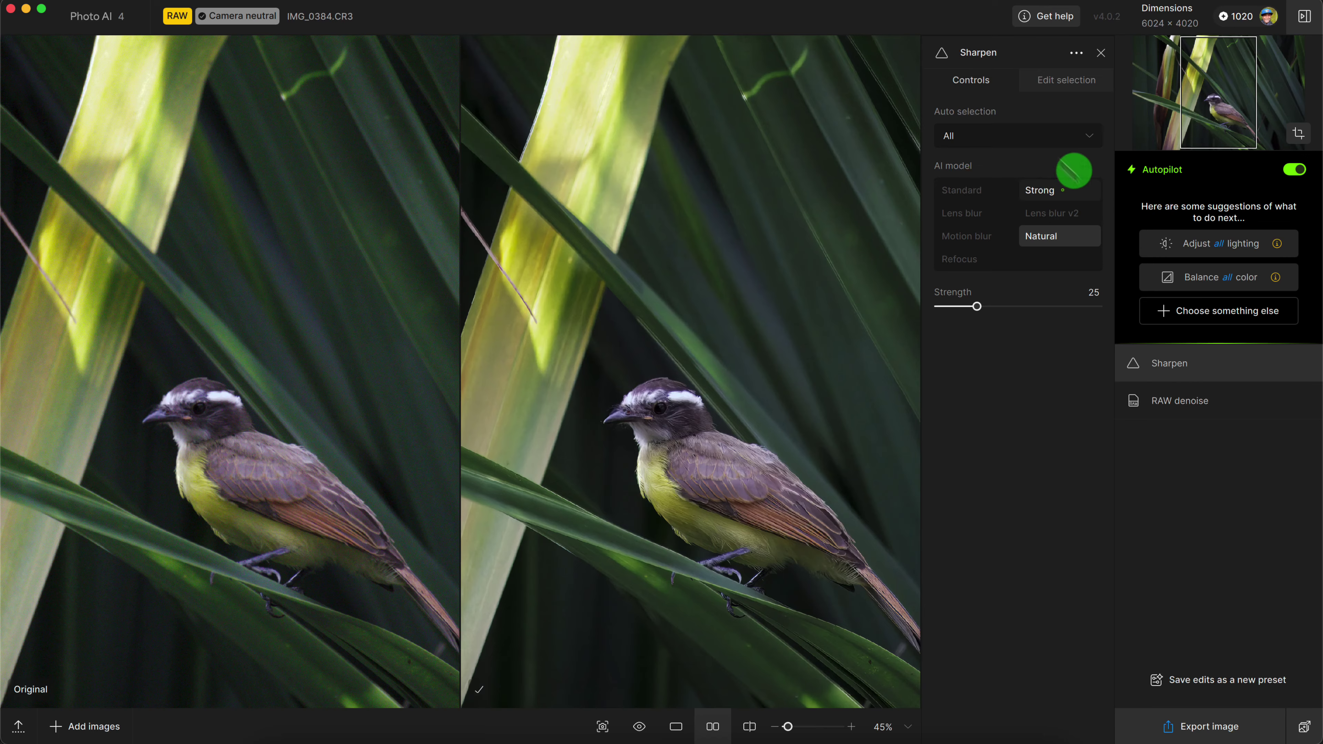
{"action": "left_click", "coordinate": [1011, 140]}
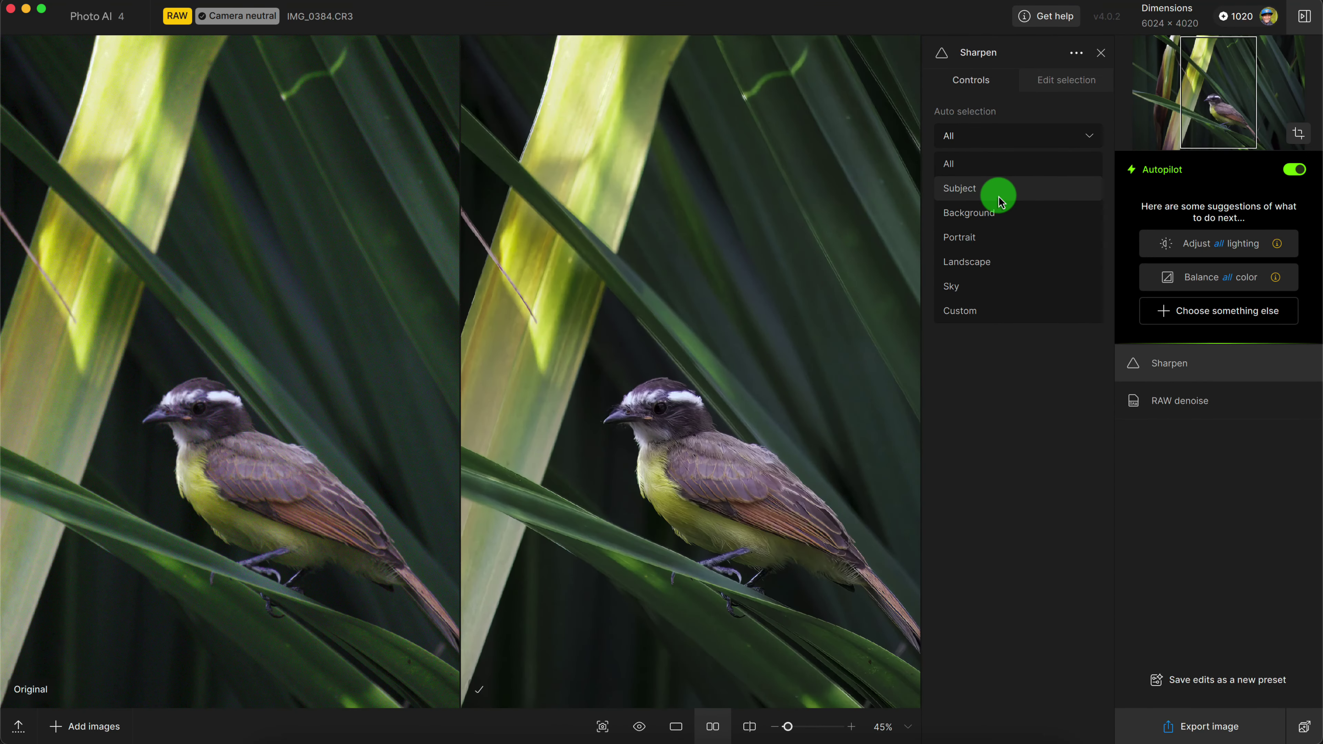
{"action": "left_click", "coordinate": [1002, 202]}
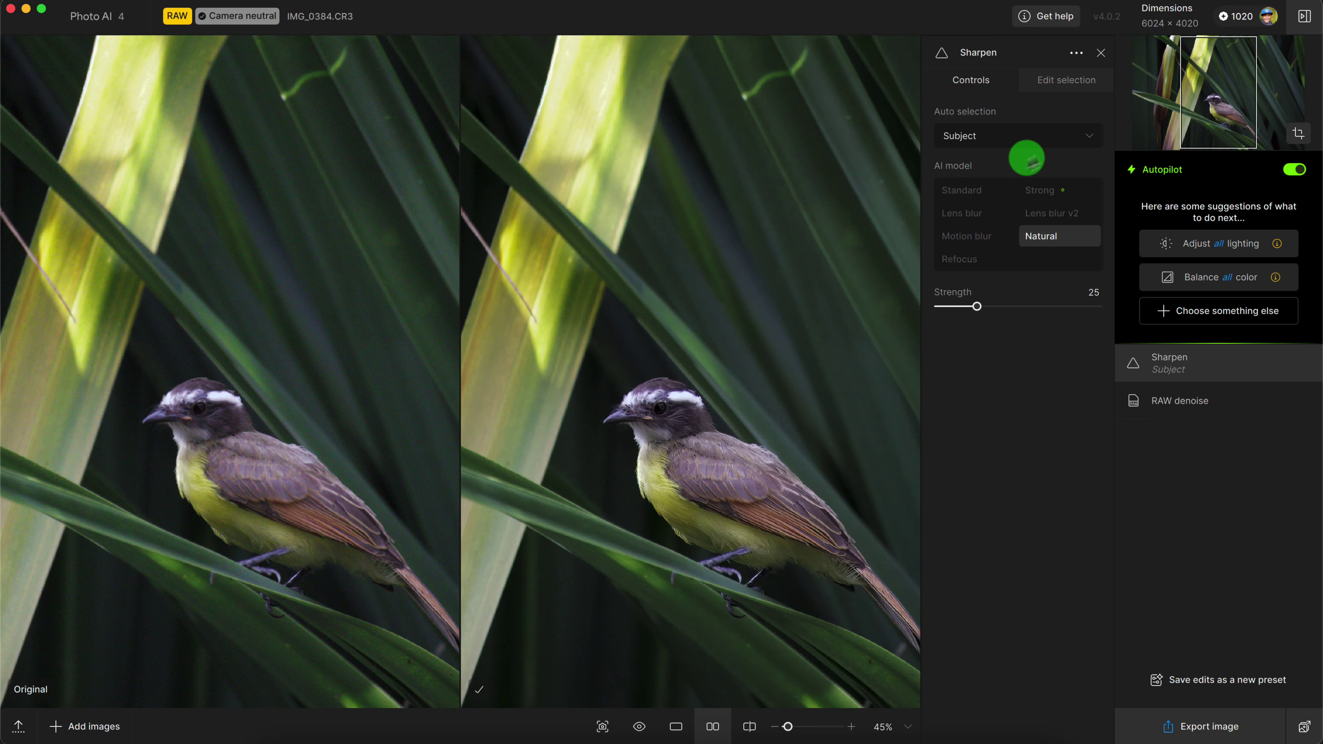
Review Sharpen's additional options and the object selection brush settings for editing the Subject mask
{"action": "left_click", "coordinate": [1072, 54]}
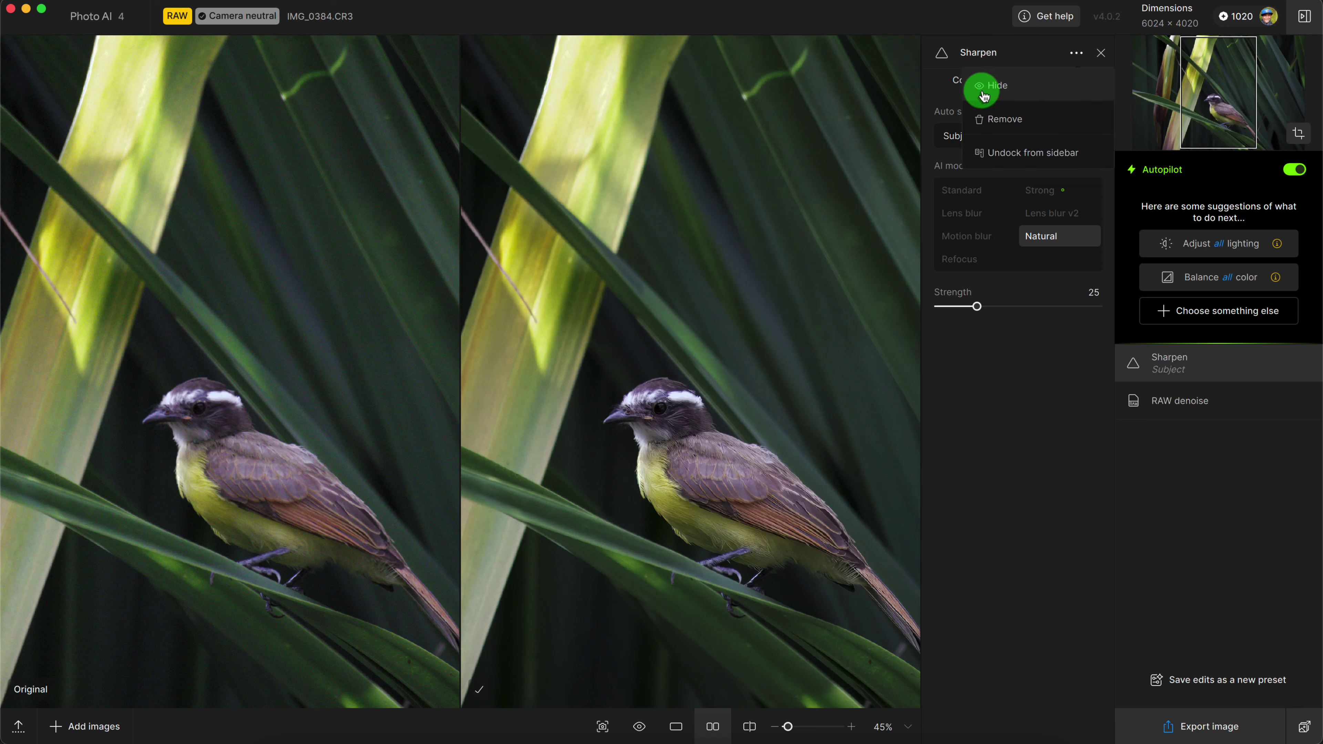
{"action": "left_click", "coordinate": [1010, 49]}
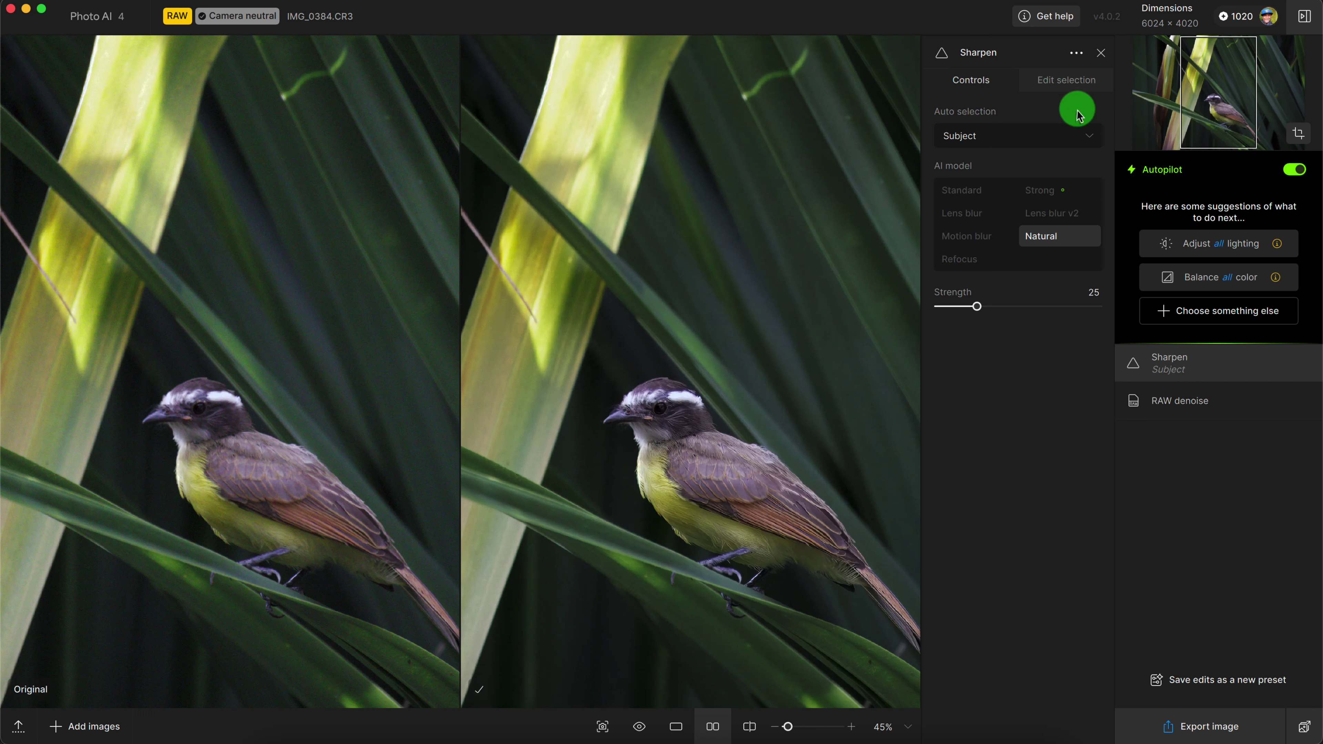
{"action": "left_click", "coordinate": [1048, 88]}
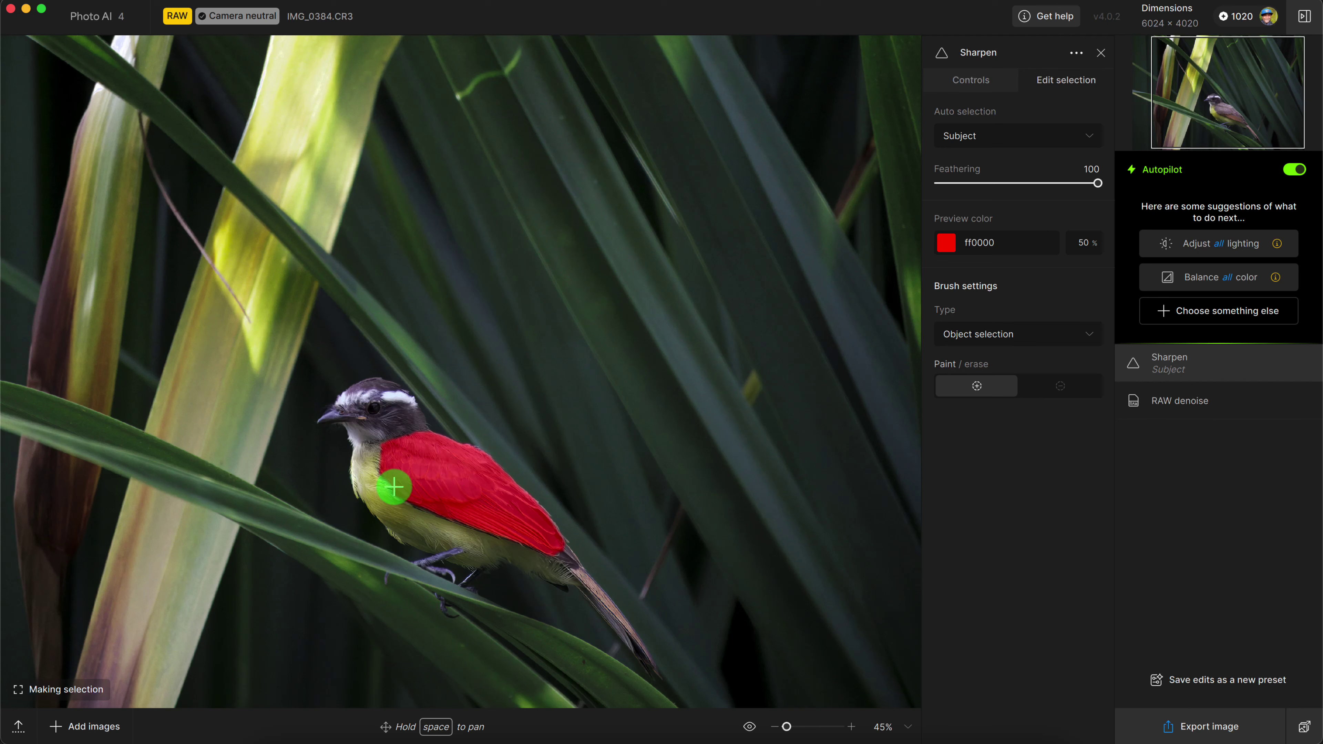
{"action": "left_click", "coordinate": [409, 513]}
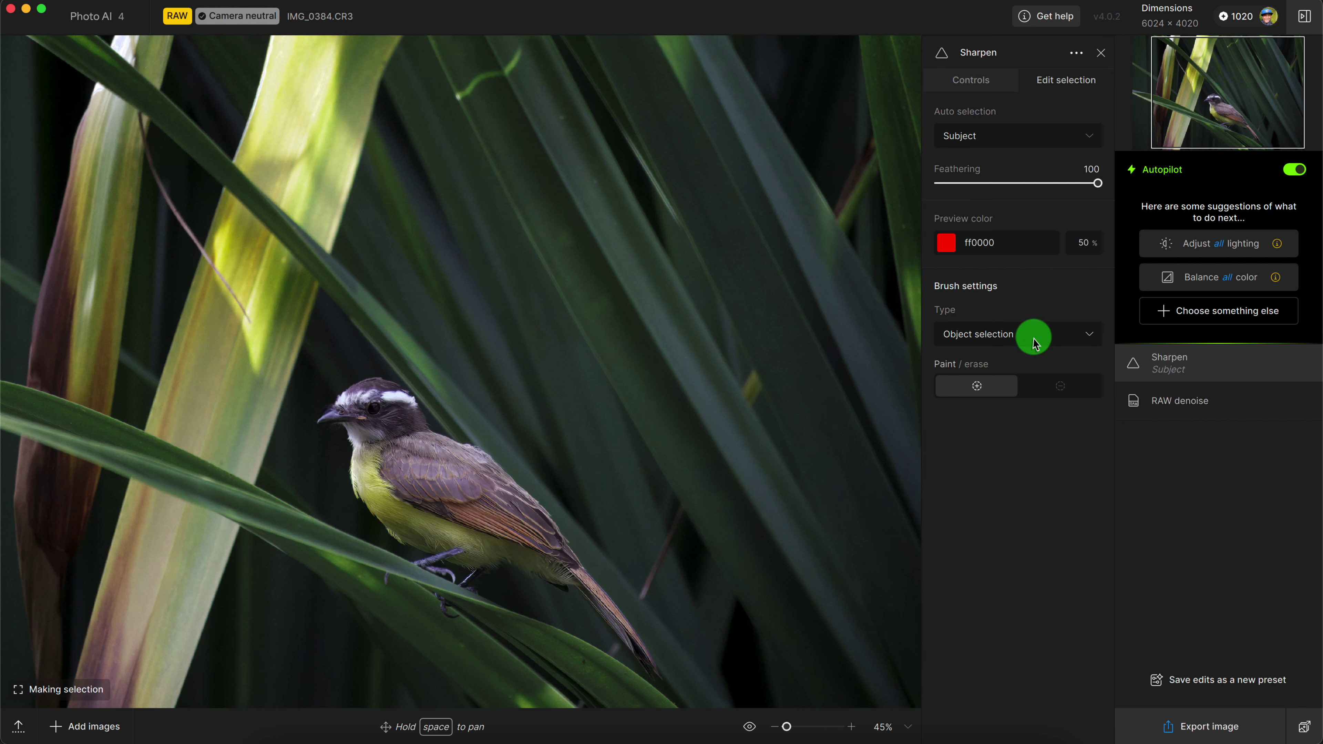
{"action": "left_click", "coordinate": [971, 86]}
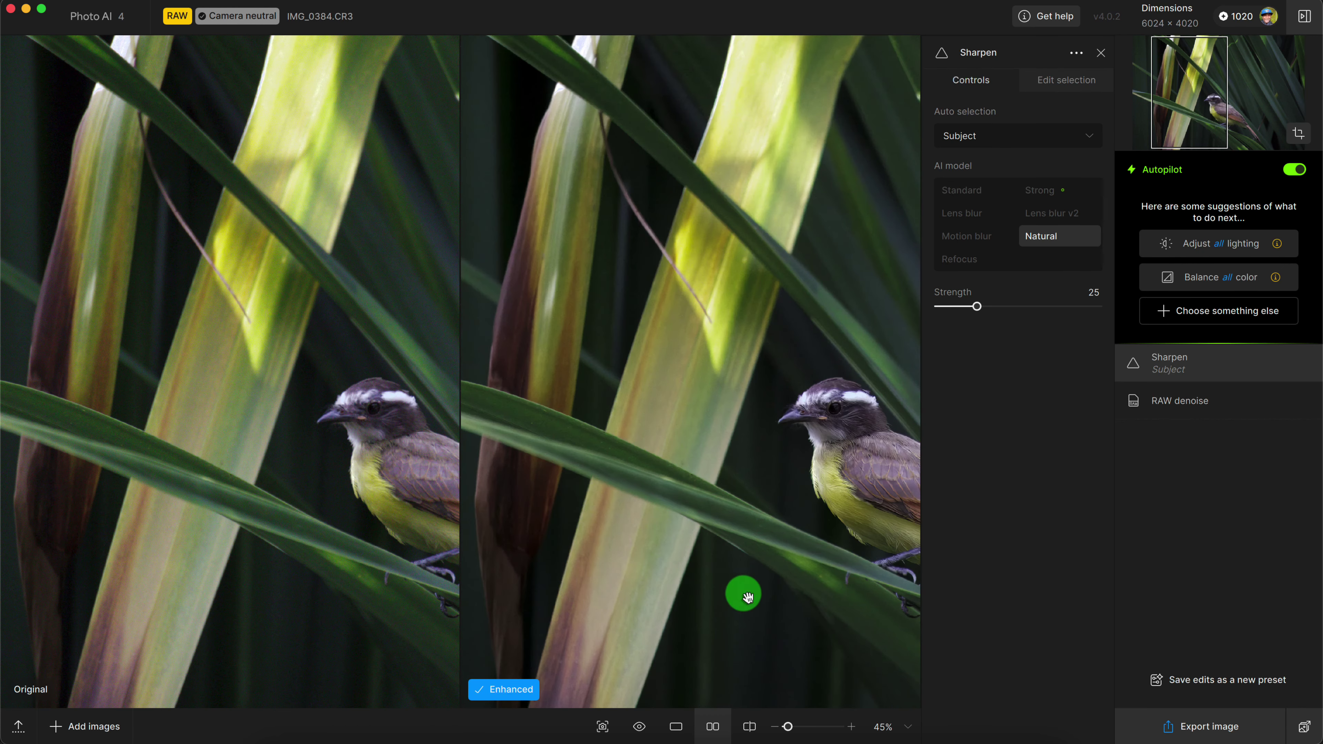
Try the suggested Adjust lighting enhancement on the whole image, check its model versions and compare the result with the original
{"action": "left_click_drag", "start_coordinate": [863, 494], "coordinate": [651, 414]}
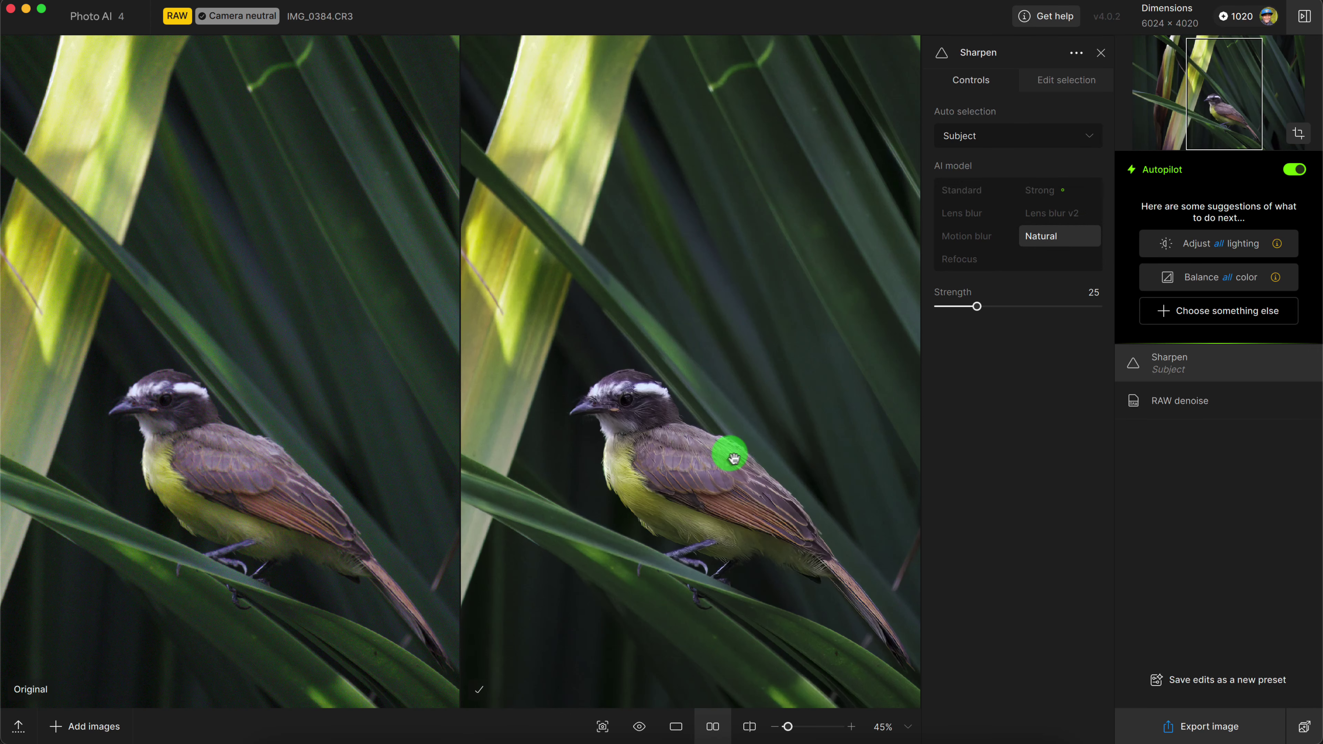
{"action": "left_click_drag", "start_coordinate": [747, 467], "coordinate": [711, 470]}
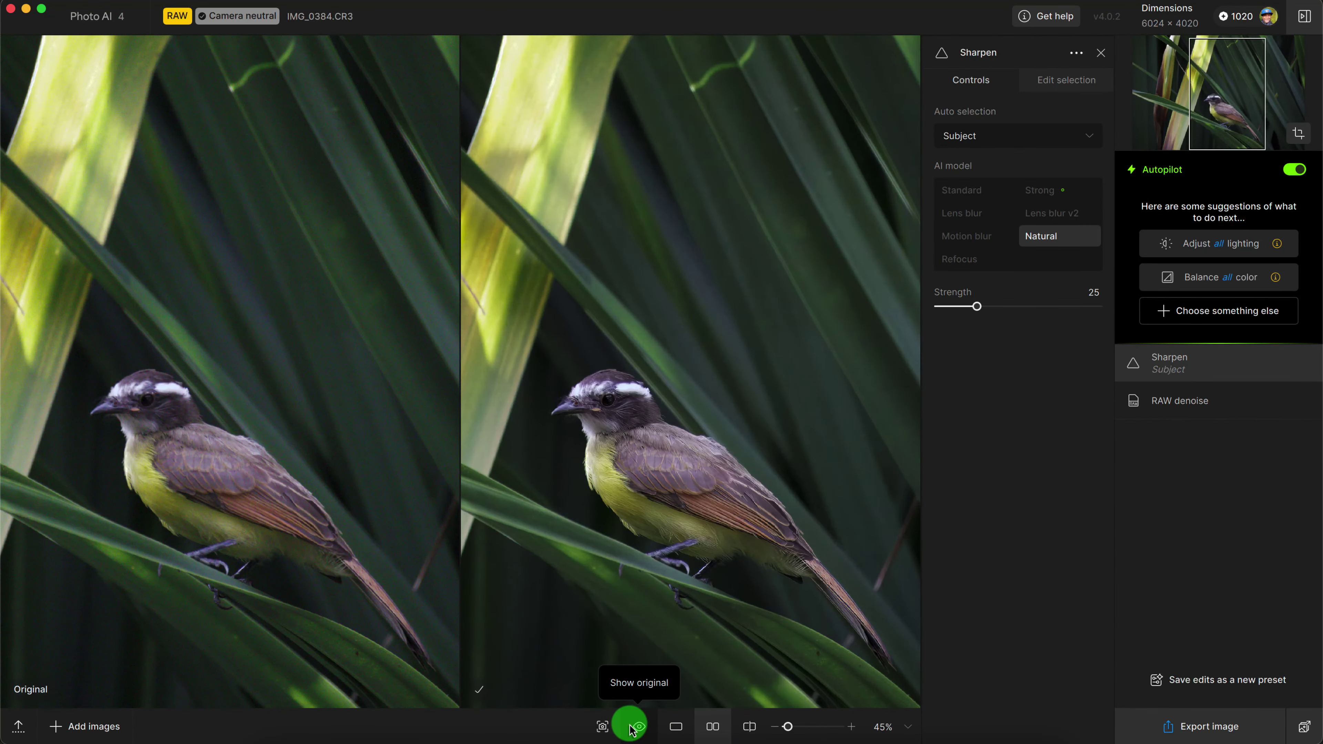
{"action": "left_click_drag", "start_coordinate": [664, 437], "coordinate": [671, 405]}
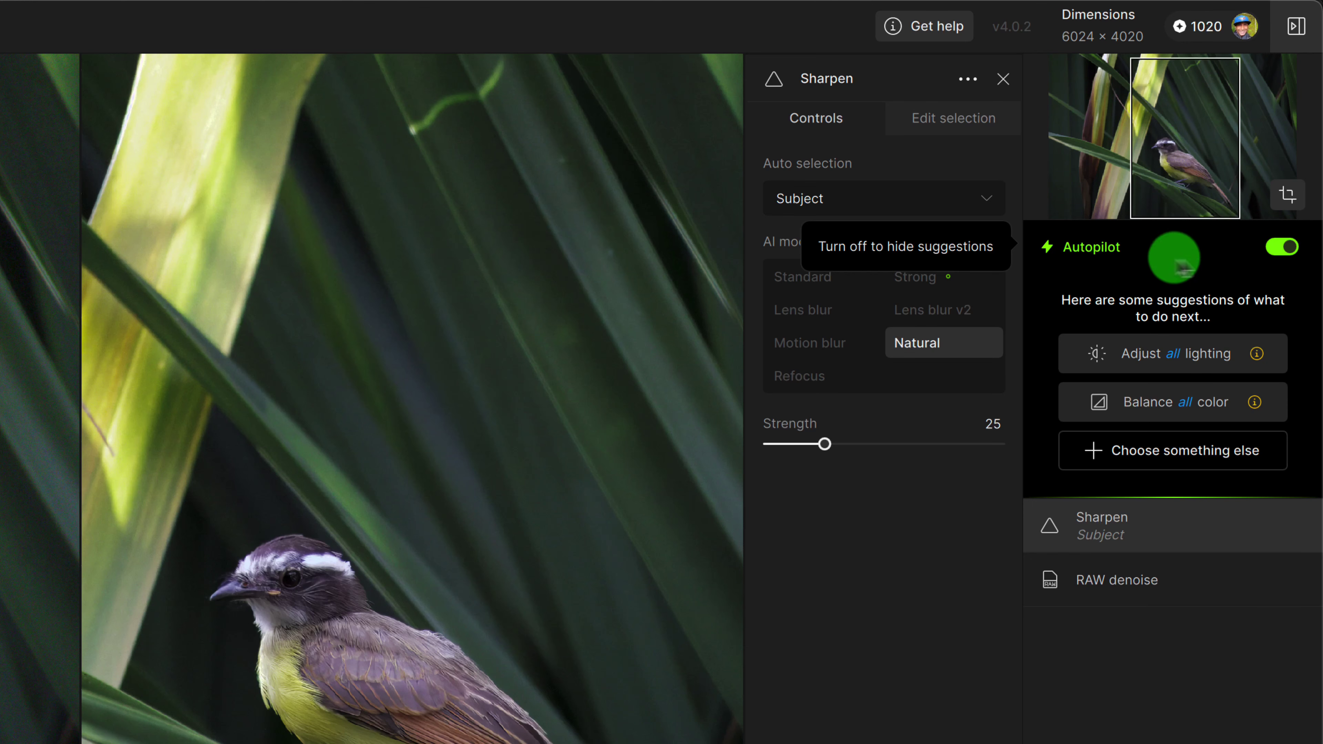
{"action": "left_click", "coordinate": [1119, 360]}
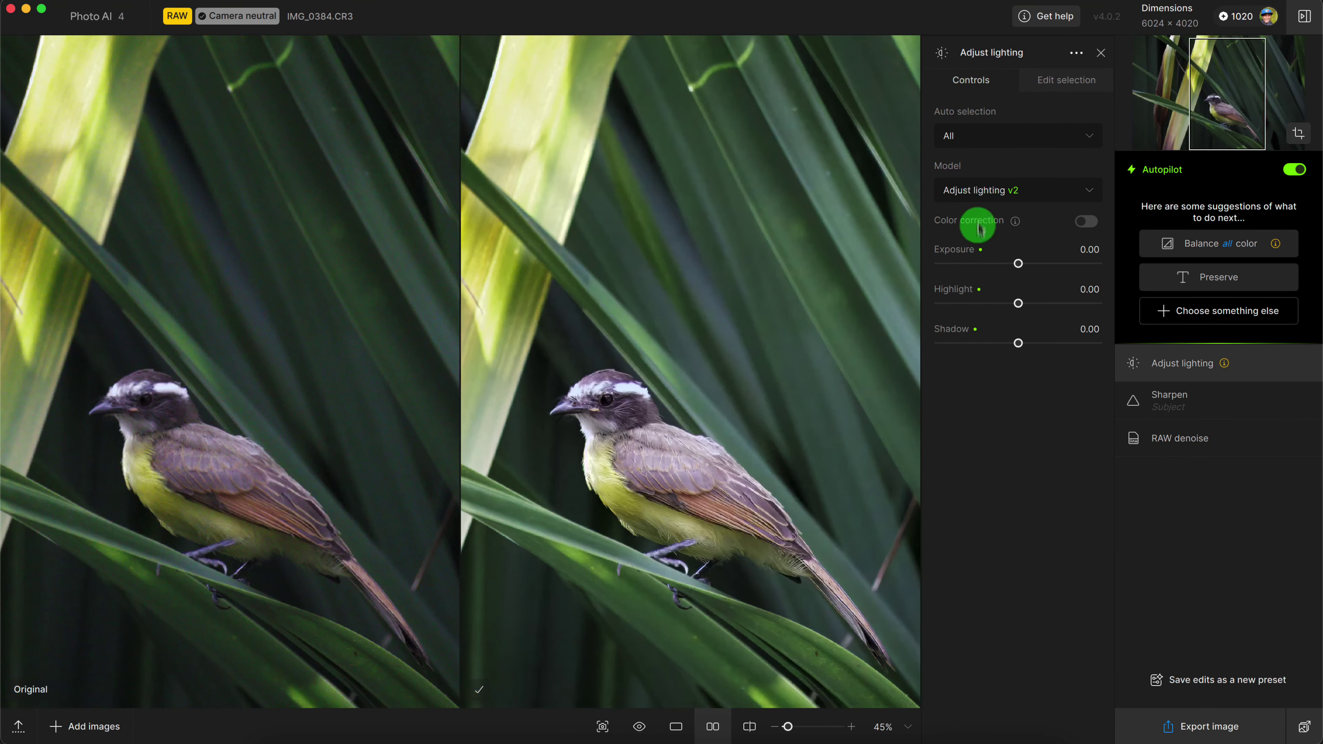
{"action": "left_click", "coordinate": [983, 198]}
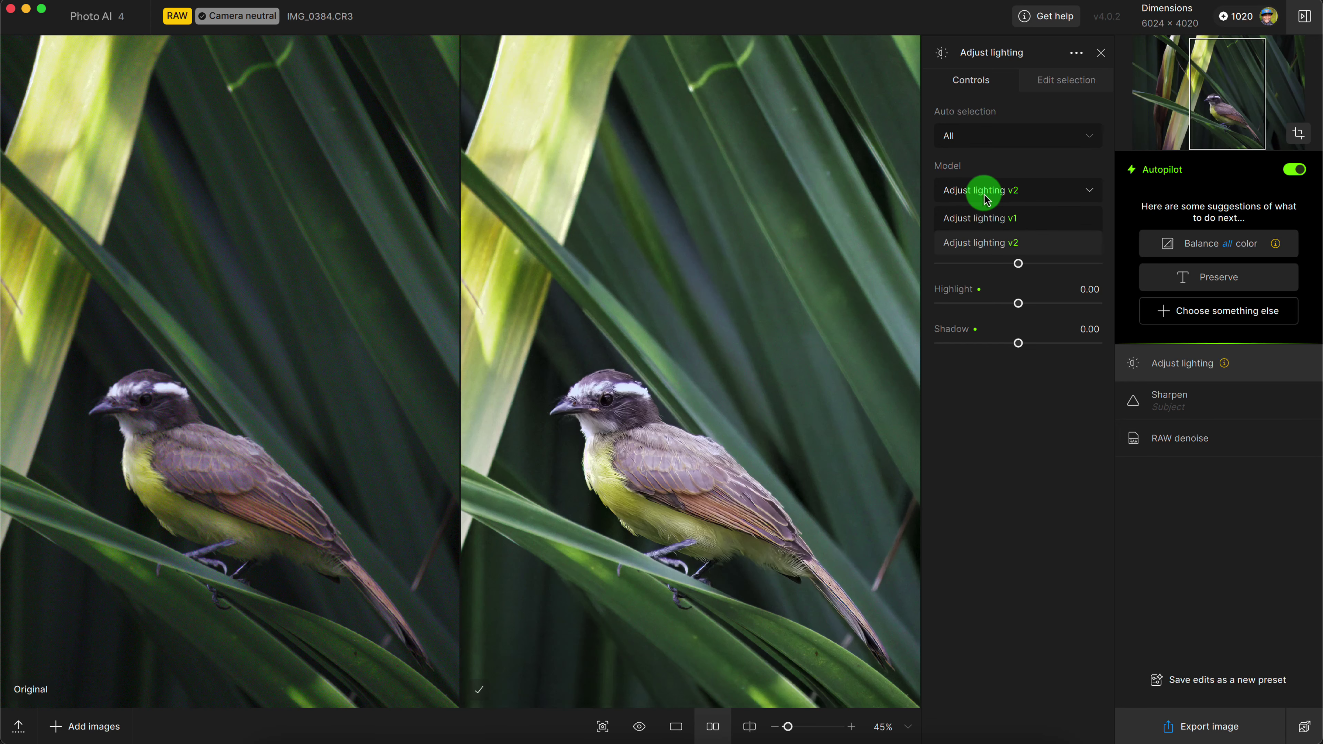
{"action": "left_click", "coordinate": [984, 199]}
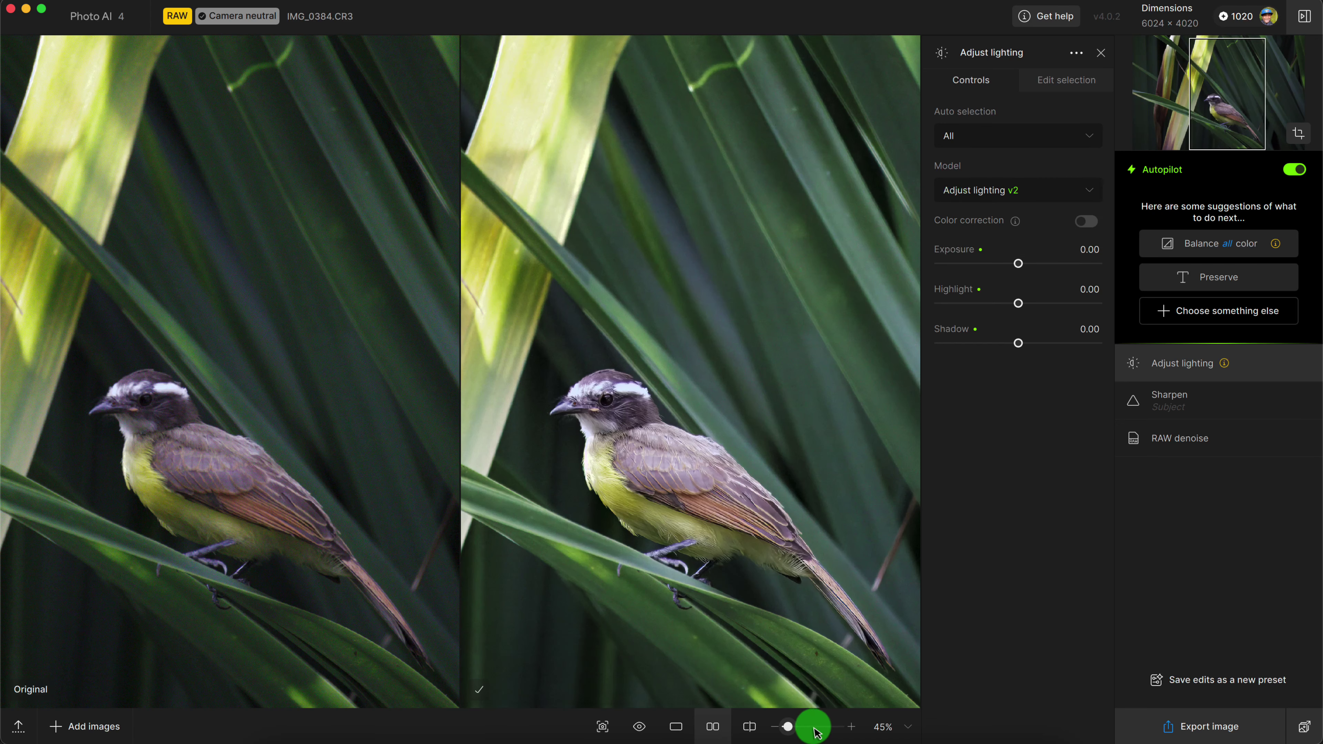
{"action": "left_click_drag", "start_coordinate": [789, 728], "coordinate": [784, 726]}
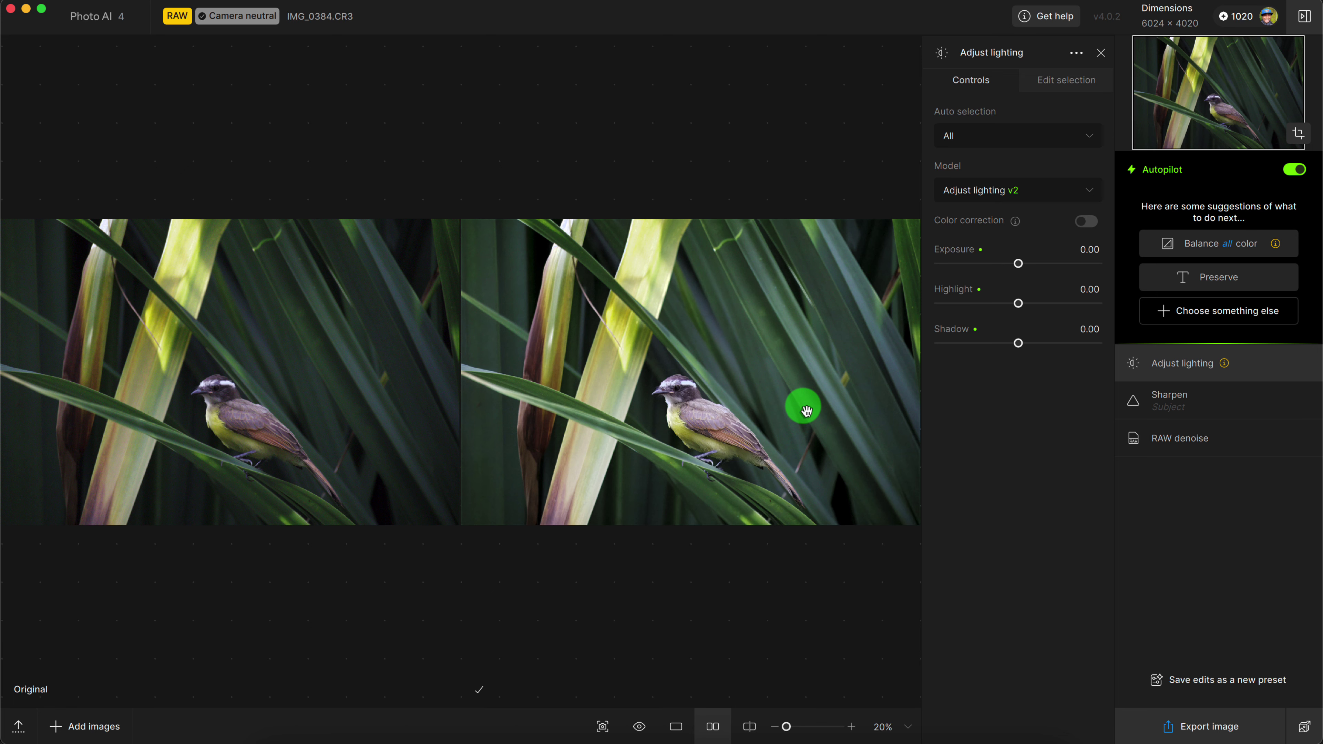
Try the suggested Balance color enhancement on the whole image, and remove both Balance color and Adjust lighting
{"action": "left_click", "coordinate": [1209, 253]}
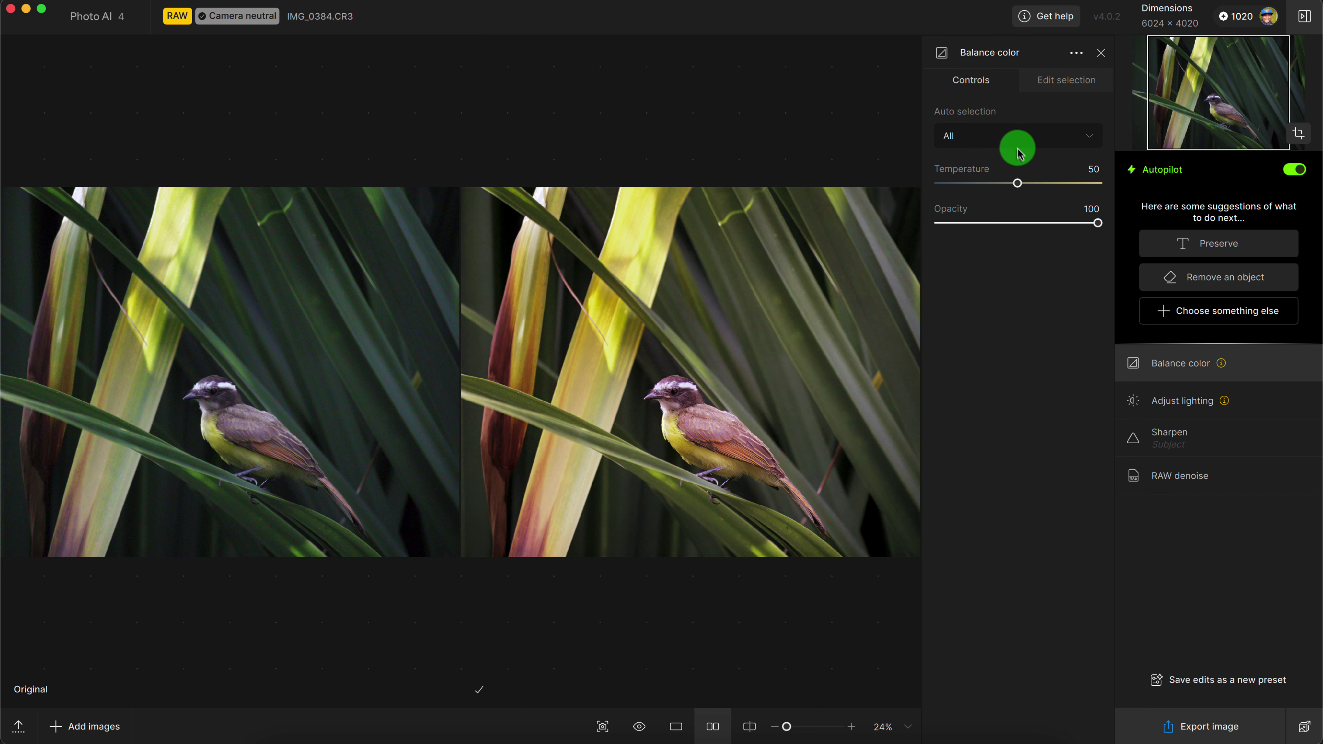
{"action": "mouse_move", "coordinate": [987, 137]}
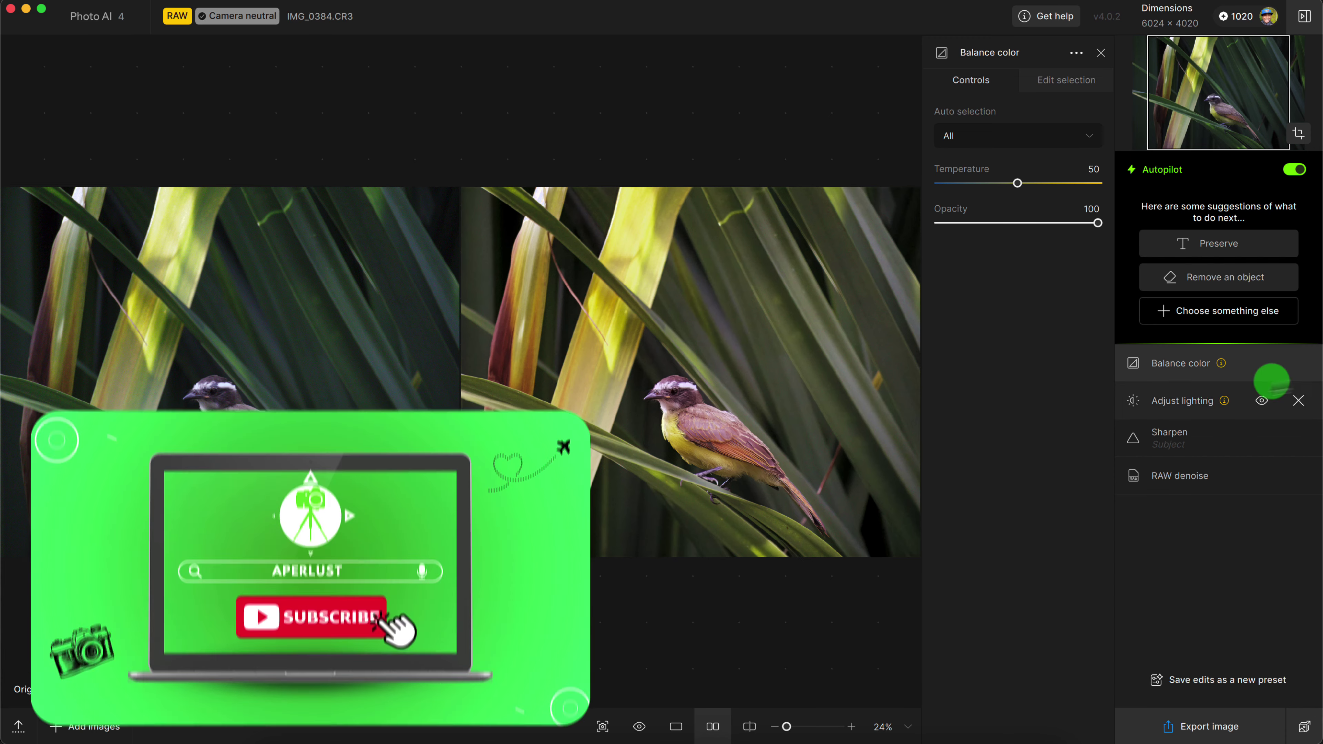
{"action": "mouse_move", "coordinate": [1297, 372]}
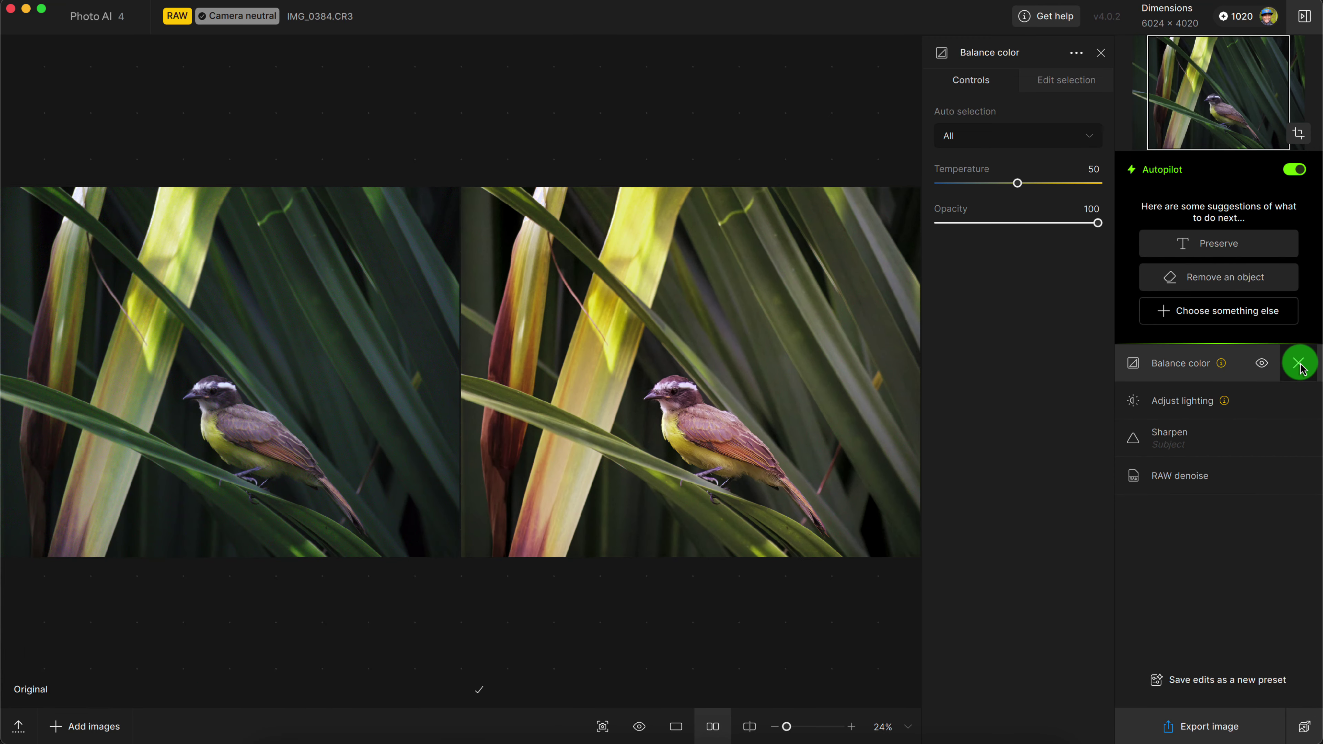
{"action": "left_click", "coordinate": [1299, 365]}
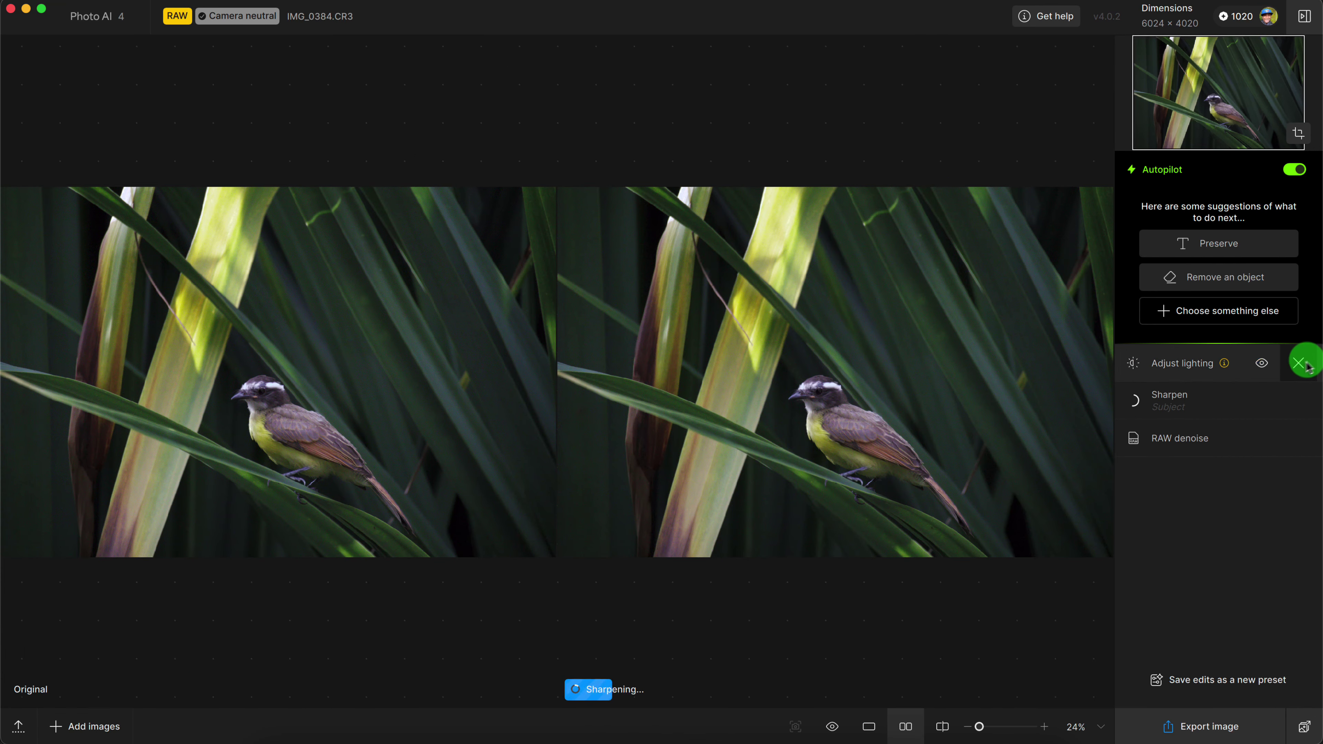
{"action": "left_click", "coordinate": [1300, 363]}
{"action": "left_click", "coordinate": [1076, 494]}
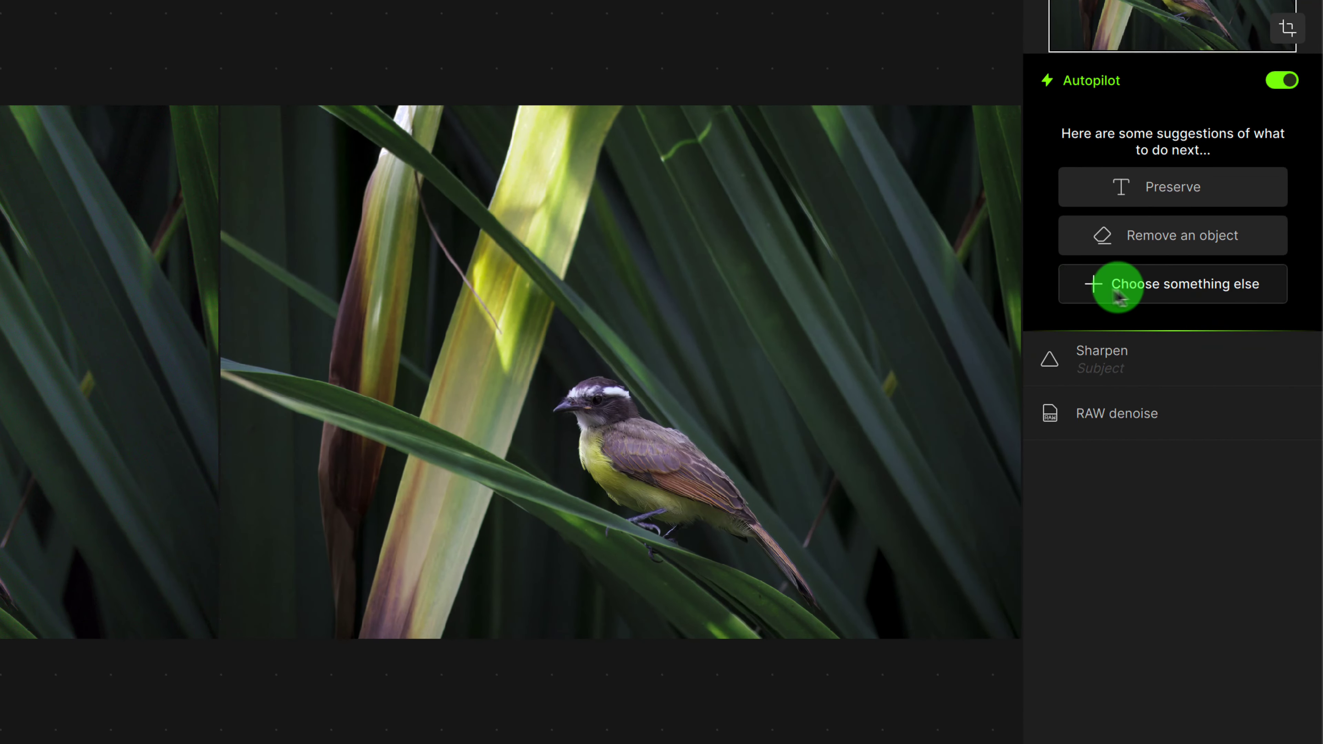
Review the full list of available enhancements, and switch the Autopilot suggestions off and back on
{"action": "left_click", "coordinate": [1163, 293]}
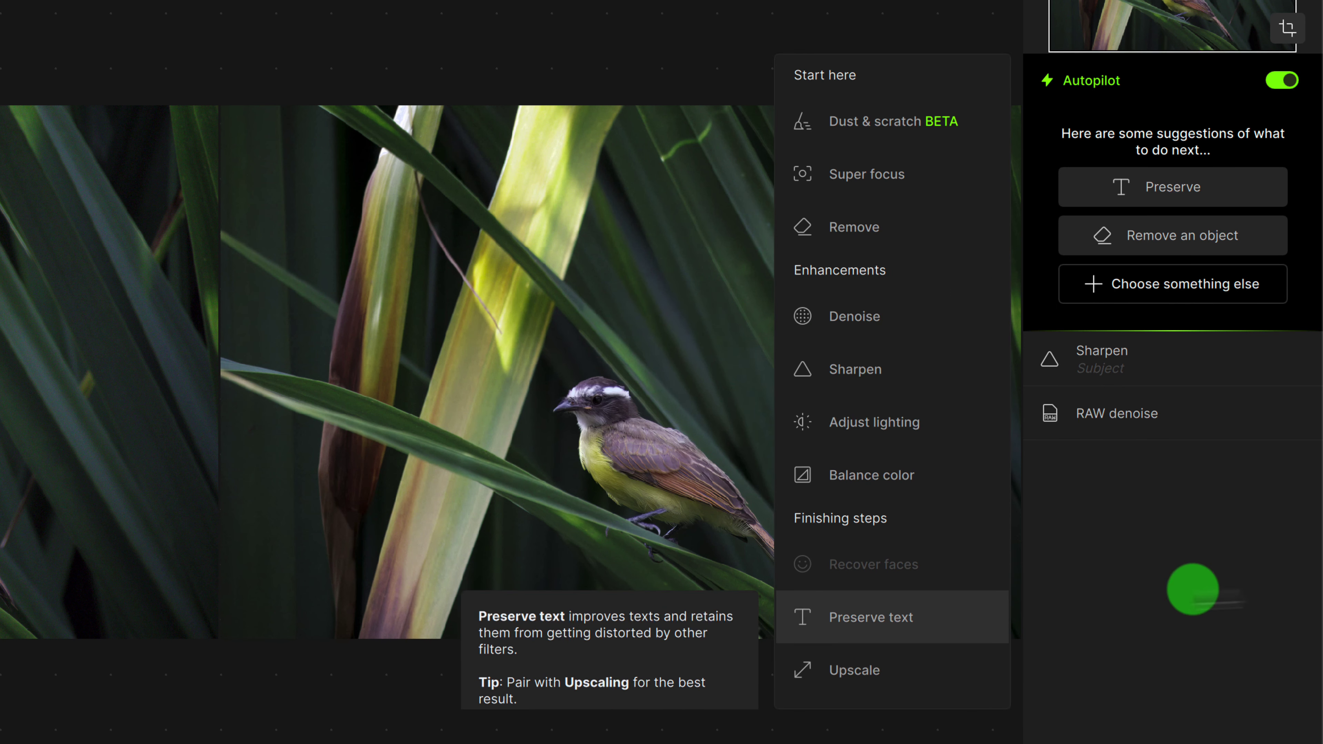
{"action": "left_click", "coordinate": [1240, 588]}
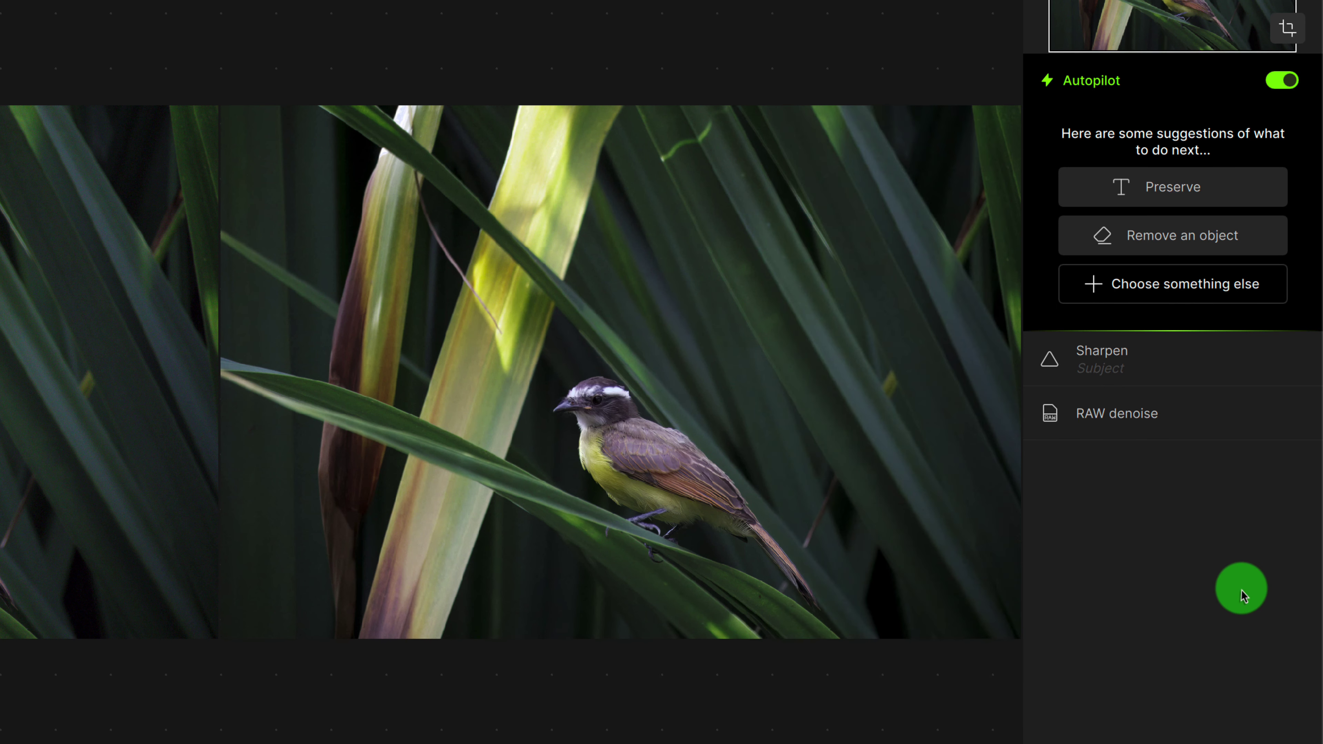
{"action": "left_click", "coordinate": [1284, 88]}
{"action": "left_click", "coordinate": [1286, 87]}
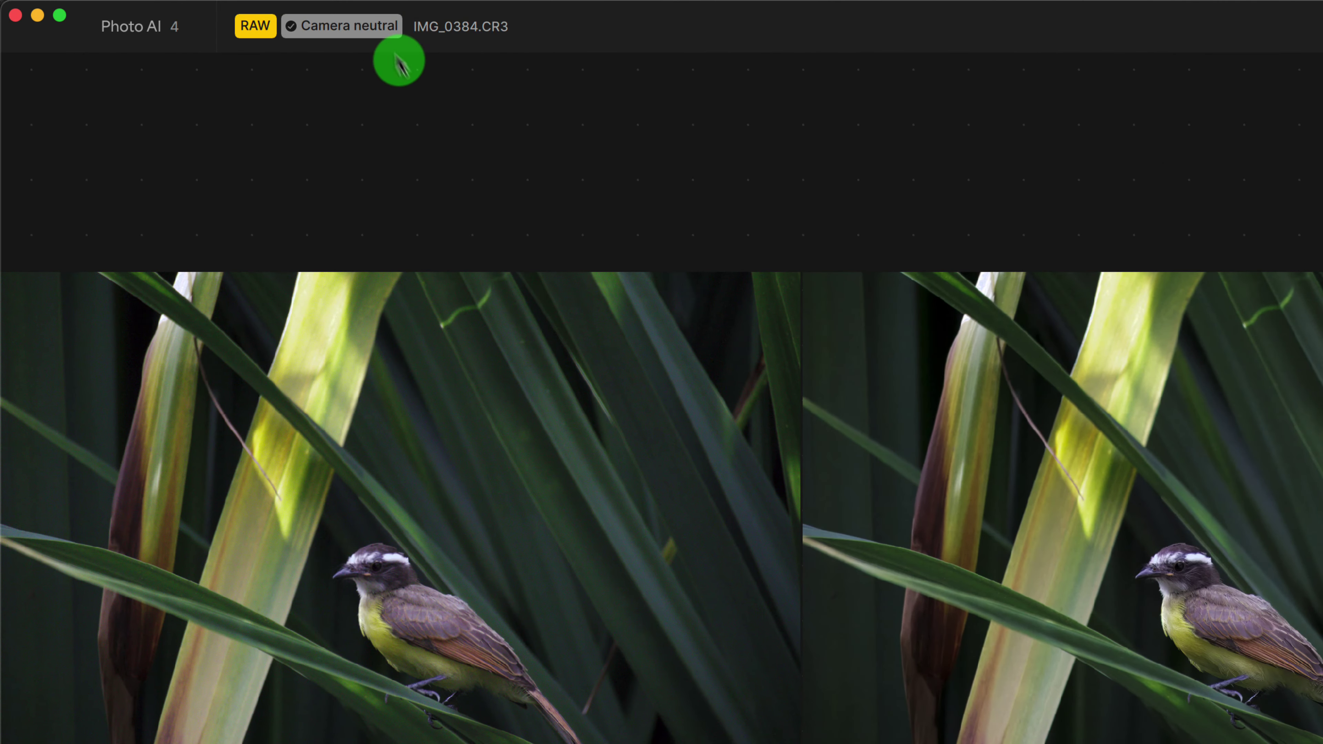
{"action": "mouse_move", "coordinate": [323, 29]}
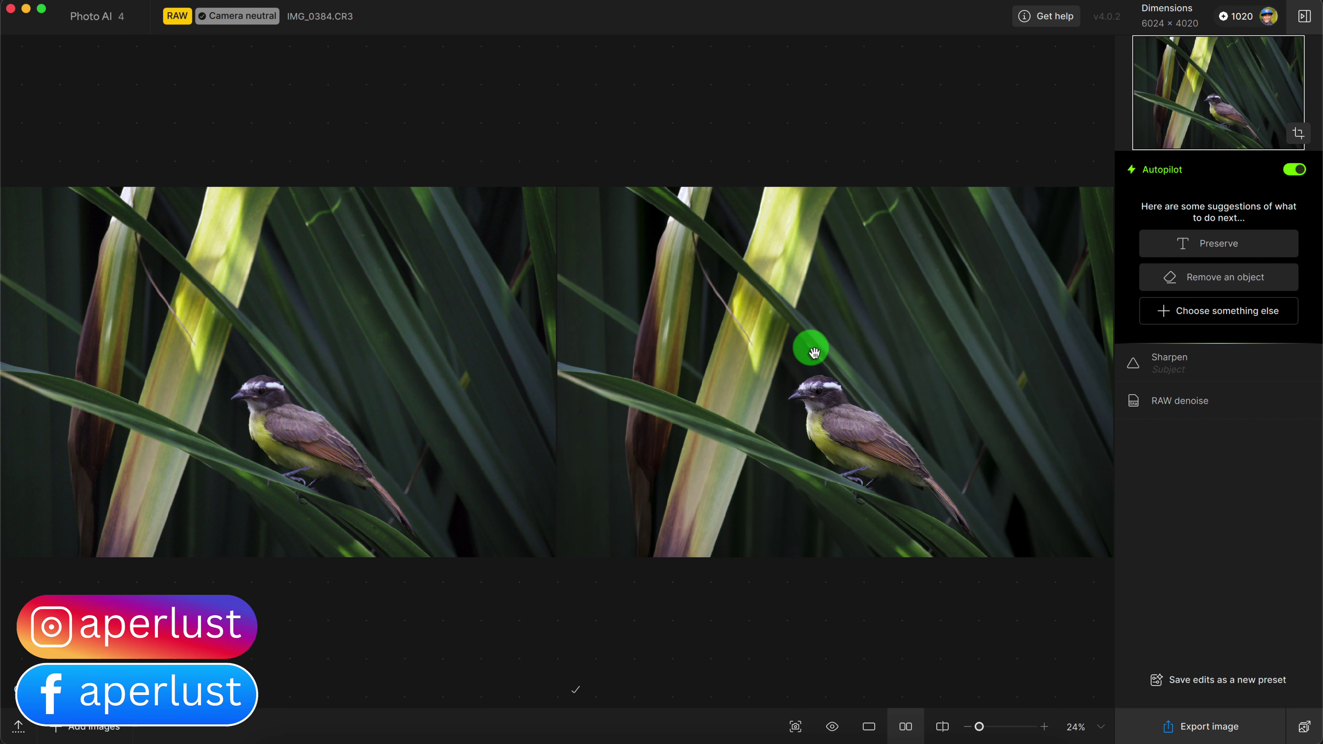
Review the export settings and available file formats for the image, and cancel the export
{"action": "left_click", "coordinate": [1209, 724]}
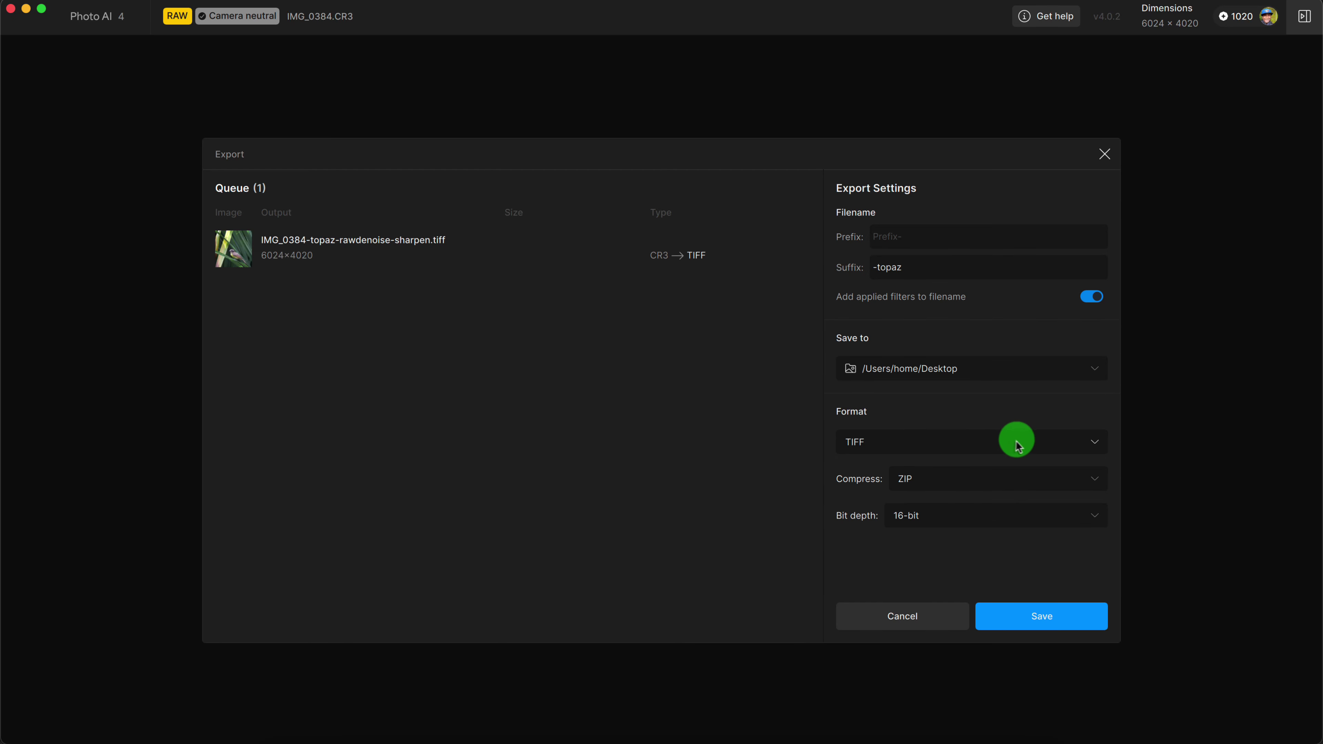
{"action": "left_click", "coordinate": [1018, 443]}
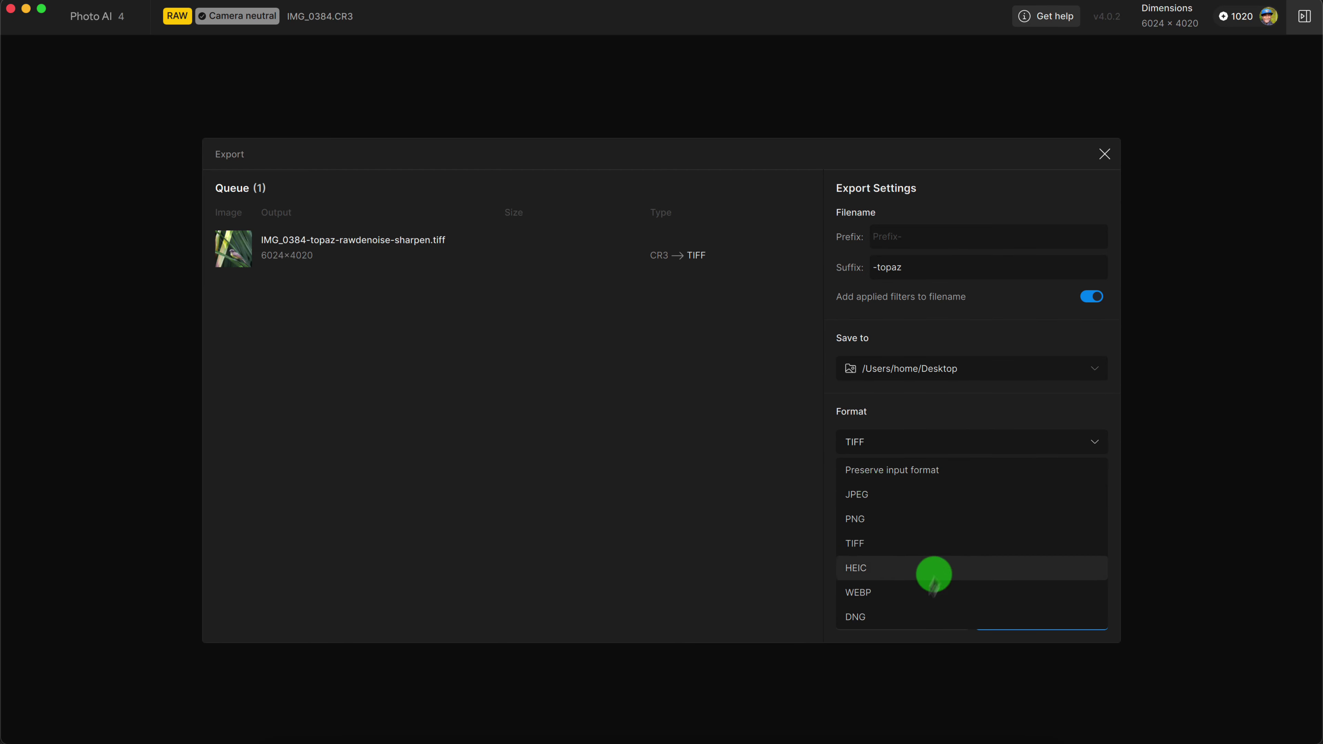
{"action": "left_click", "coordinate": [771, 423]}
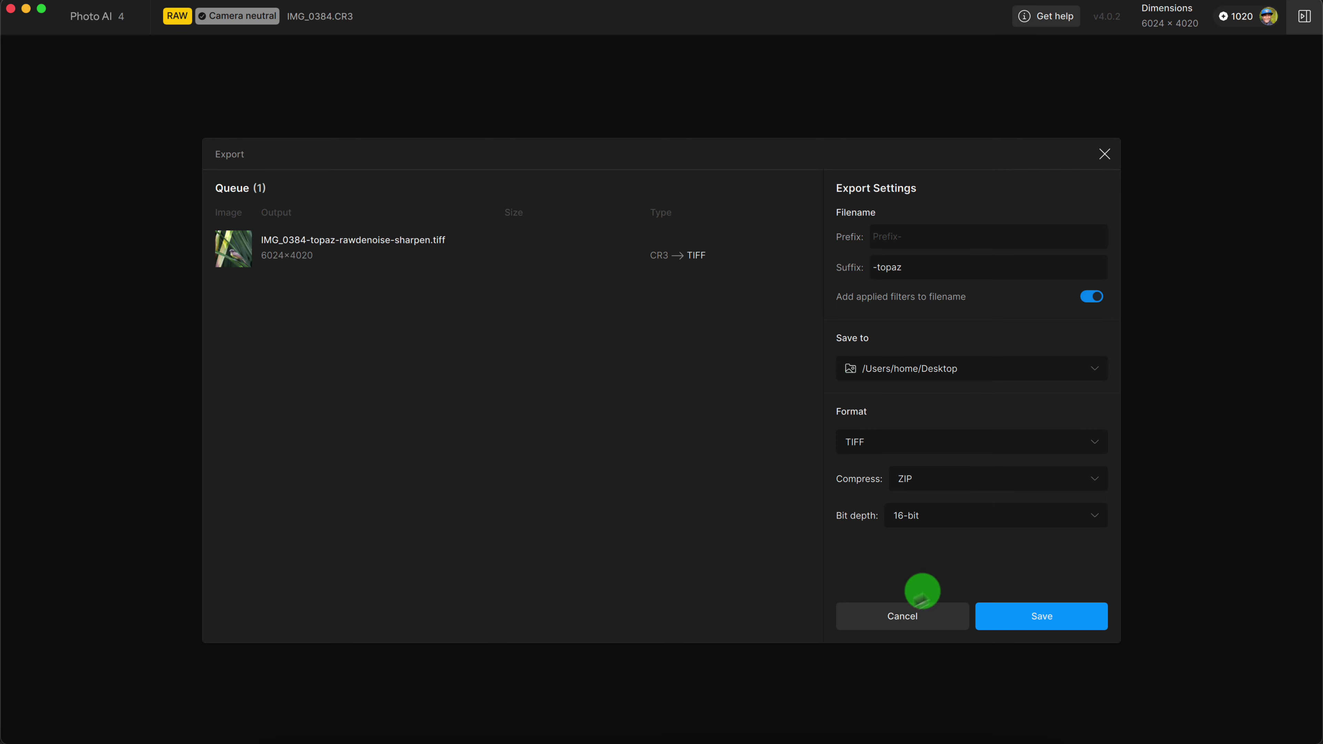
{"action": "left_click", "coordinate": [908, 615]}
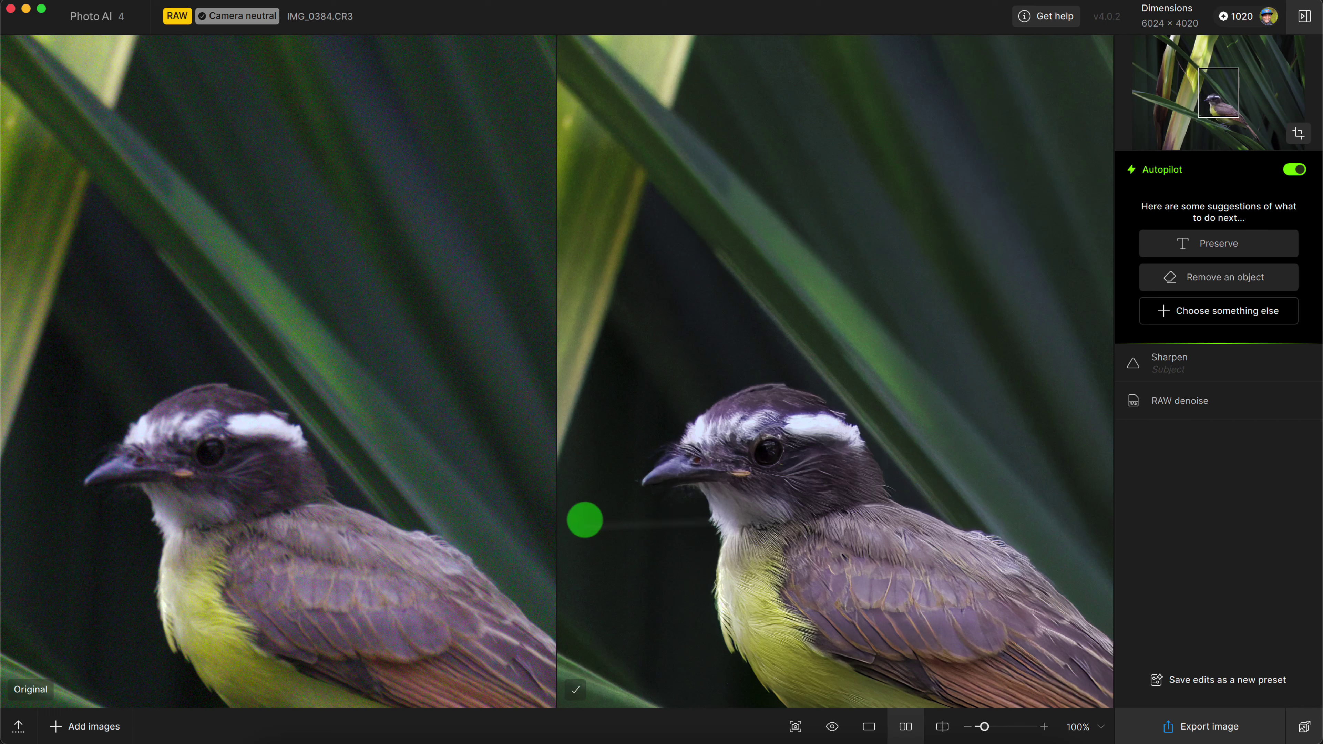
Switch to Adobe Bridge and preview the yellow bird photos IMG_0389.CR3 and IMG_0390.CR3
{"action": "left_click", "coordinate": [811, 739]}
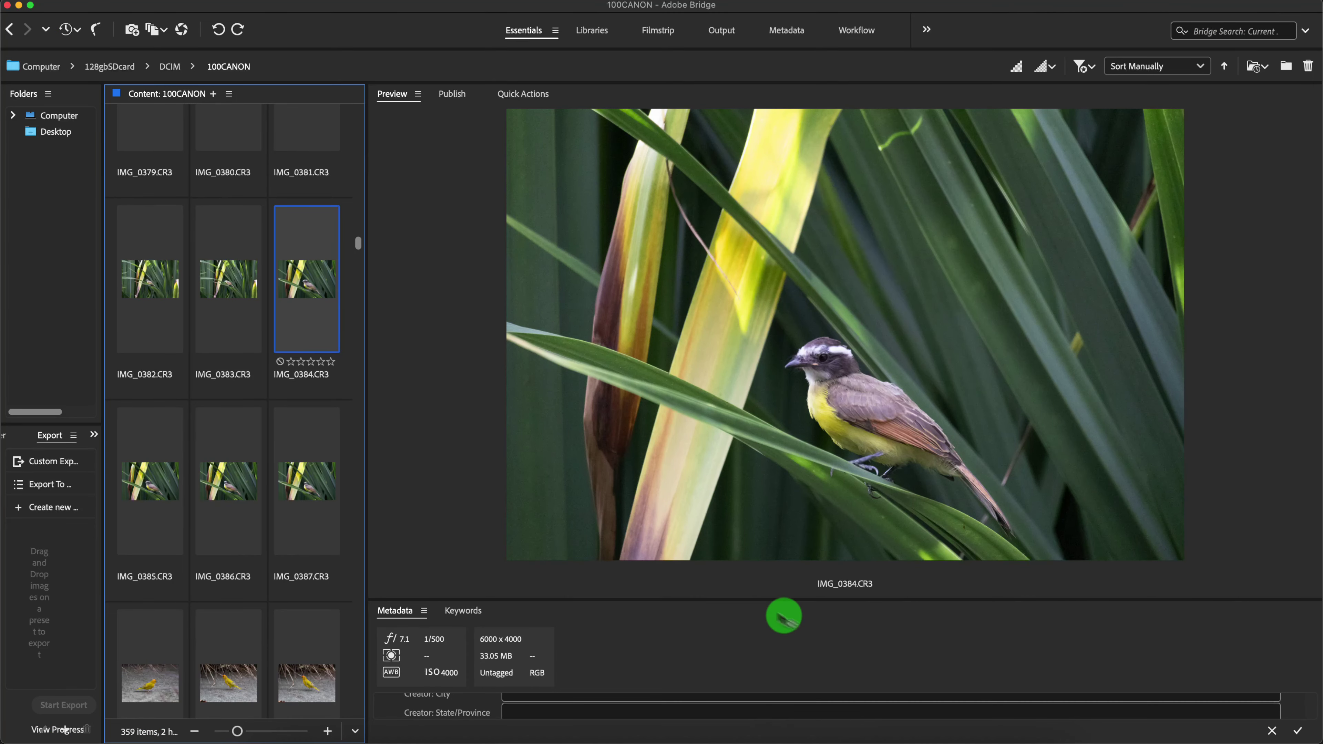
{"action": "scroll", "coordinate": [360, 250], "scroll_direction": "down", "scroll_amount": 2}
{"action": "scroll", "coordinate": [359, 249], "scroll_direction": "down", "scroll_amount": 7}
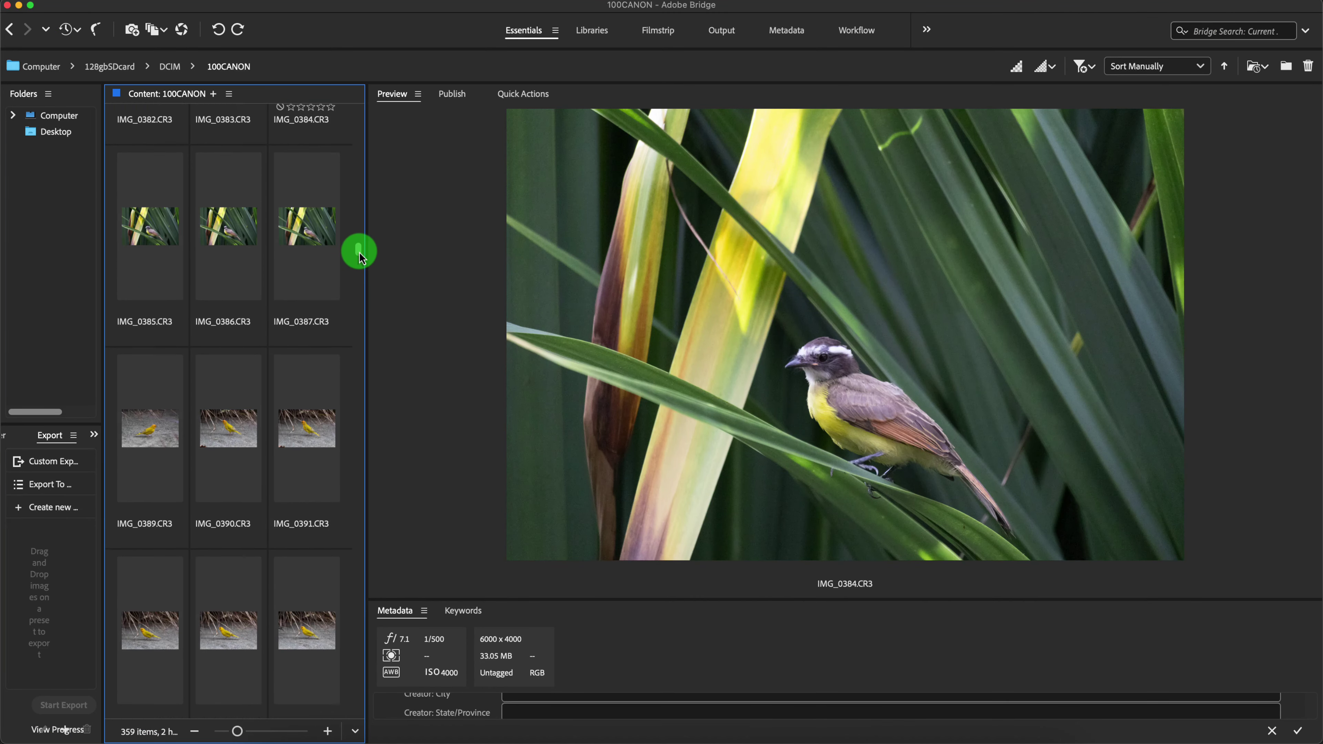
{"action": "left_click", "coordinate": [151, 236]}
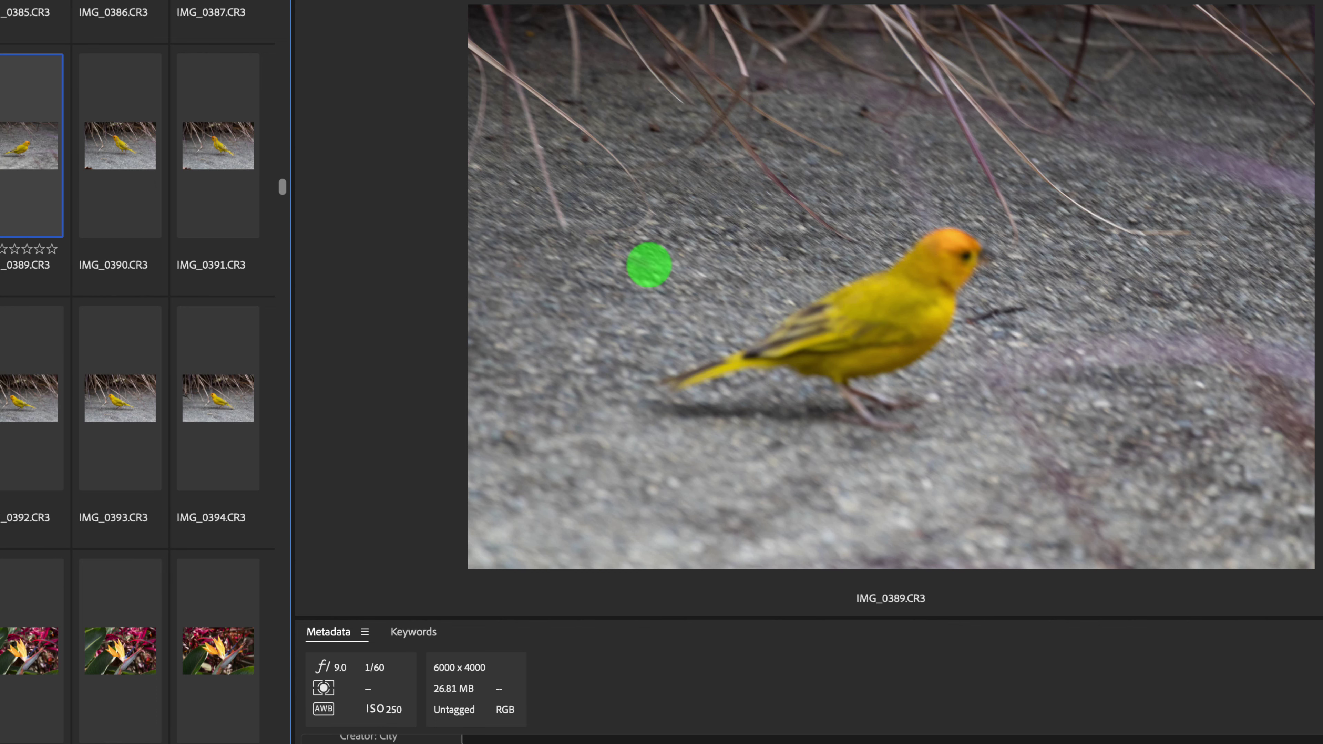
{"action": "left_click", "coordinate": [126, 152]}
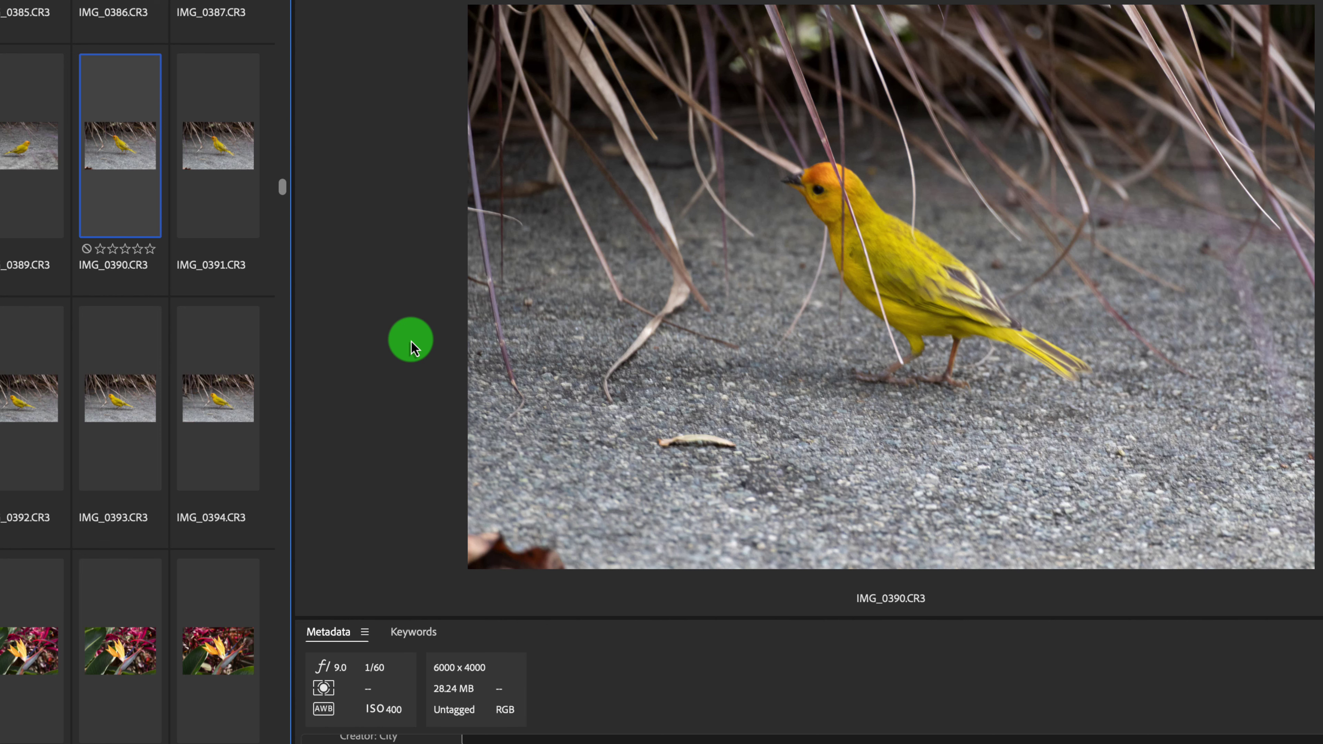
Compare the bird's head in IMG_0390.CR3 and IMG_0391.CR3 with the loupe at 100%, and close the loupe
{"action": "left_click", "coordinate": [223, 139]}
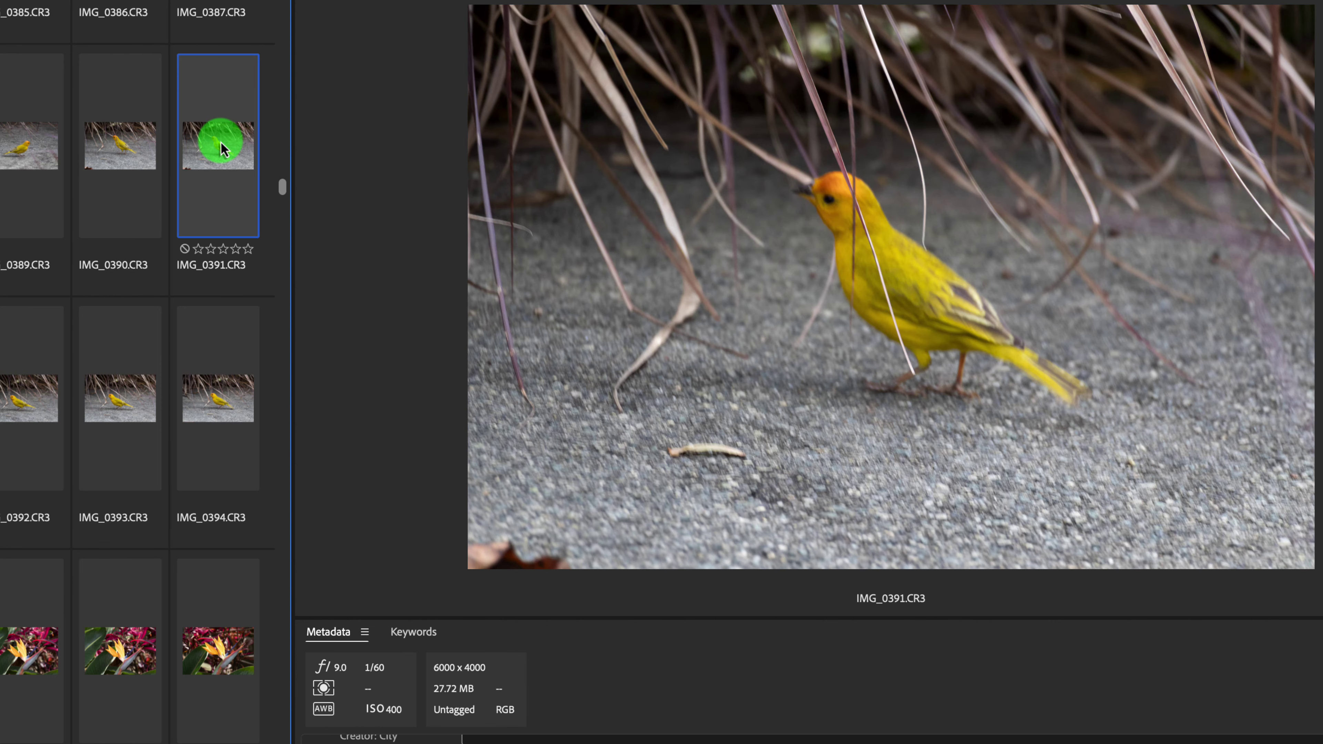
{"action": "left_click", "coordinate": [123, 146]}
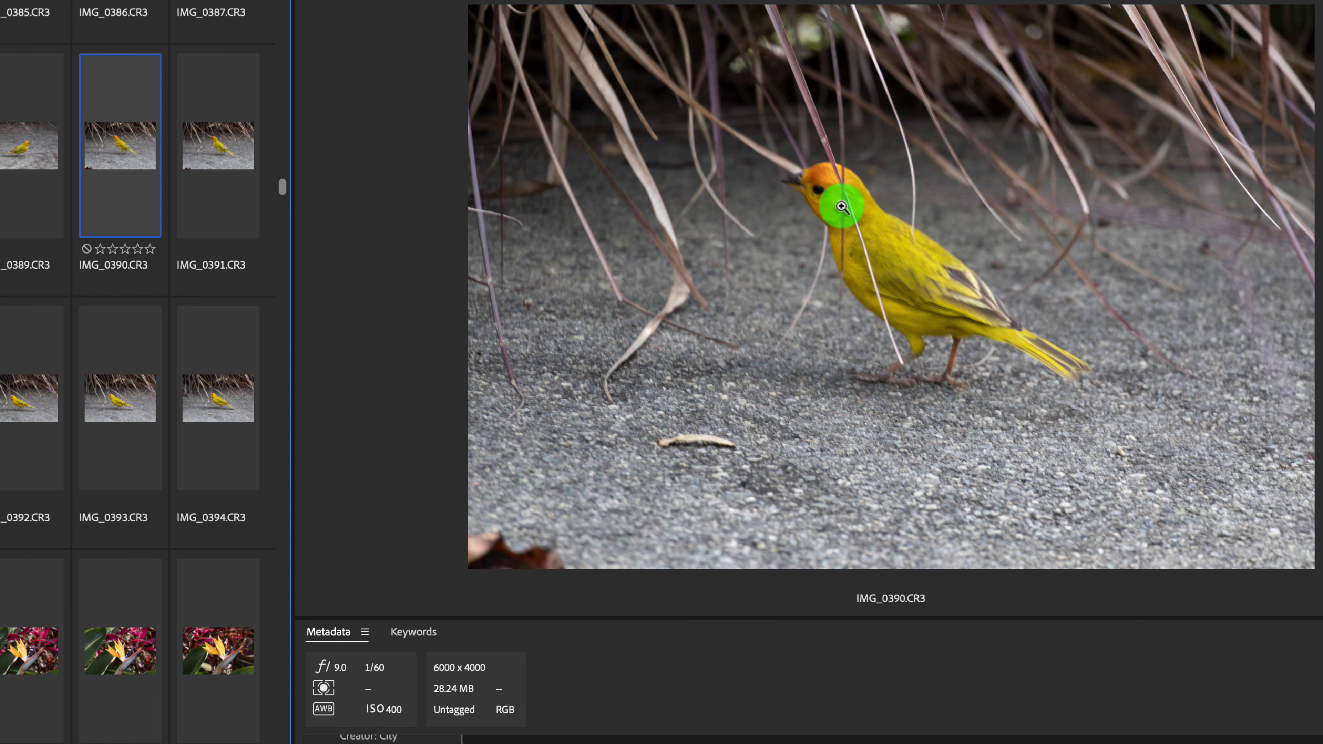
{"action": "mouse_move", "coordinate": [841, 207]}
{"action": "left_mouse_down"}
{"action": "mouse_move", "coordinate": [803, 156]}
{"action": "mouse_move", "coordinate": [676, 118]}
{"action": "mouse_move", "coordinate": [771, 183]}
{"action": "mouse_move", "coordinate": [857, 281]}
{"action": "mouse_move", "coordinate": [947, 351]}
{"action": "mouse_move", "coordinate": [791, 192]}
{"action": "mouse_move", "coordinate": [818, 200]}
{"action": "left_mouse_up"}
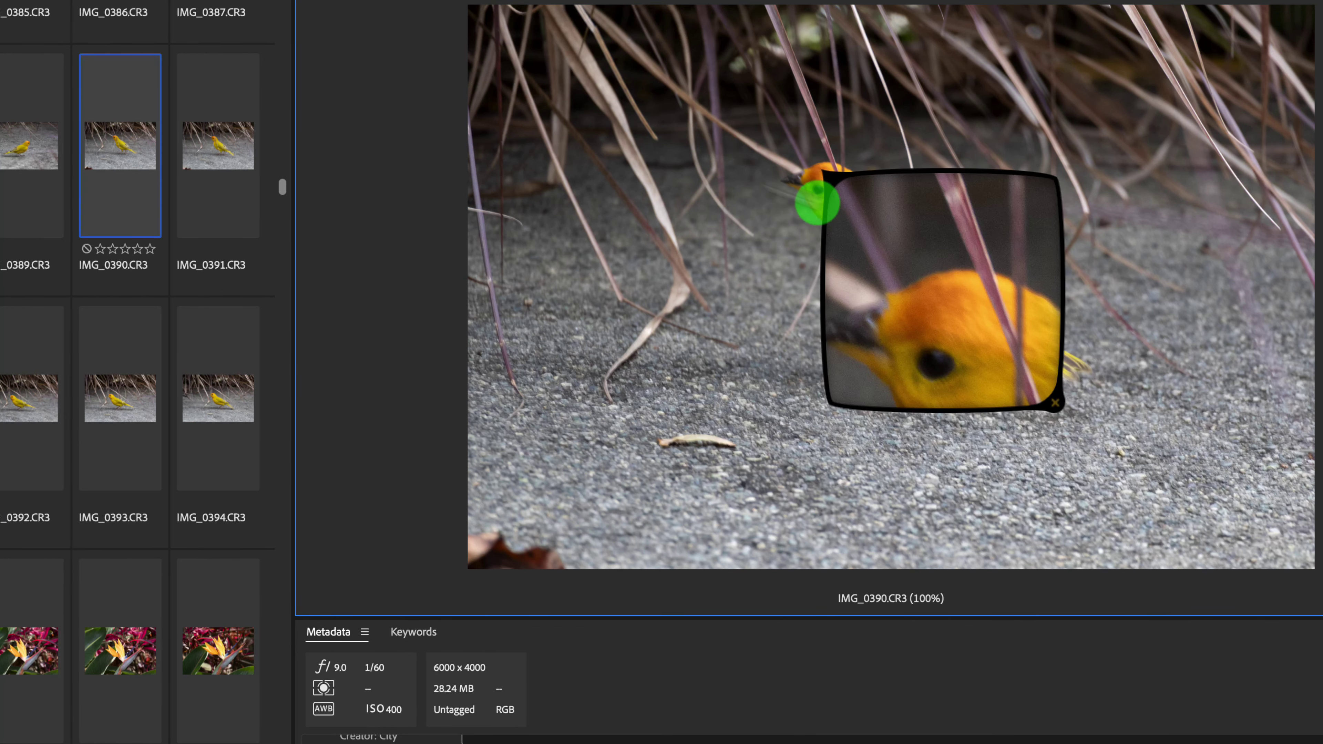
{"action": "left_click", "coordinate": [215, 155]}
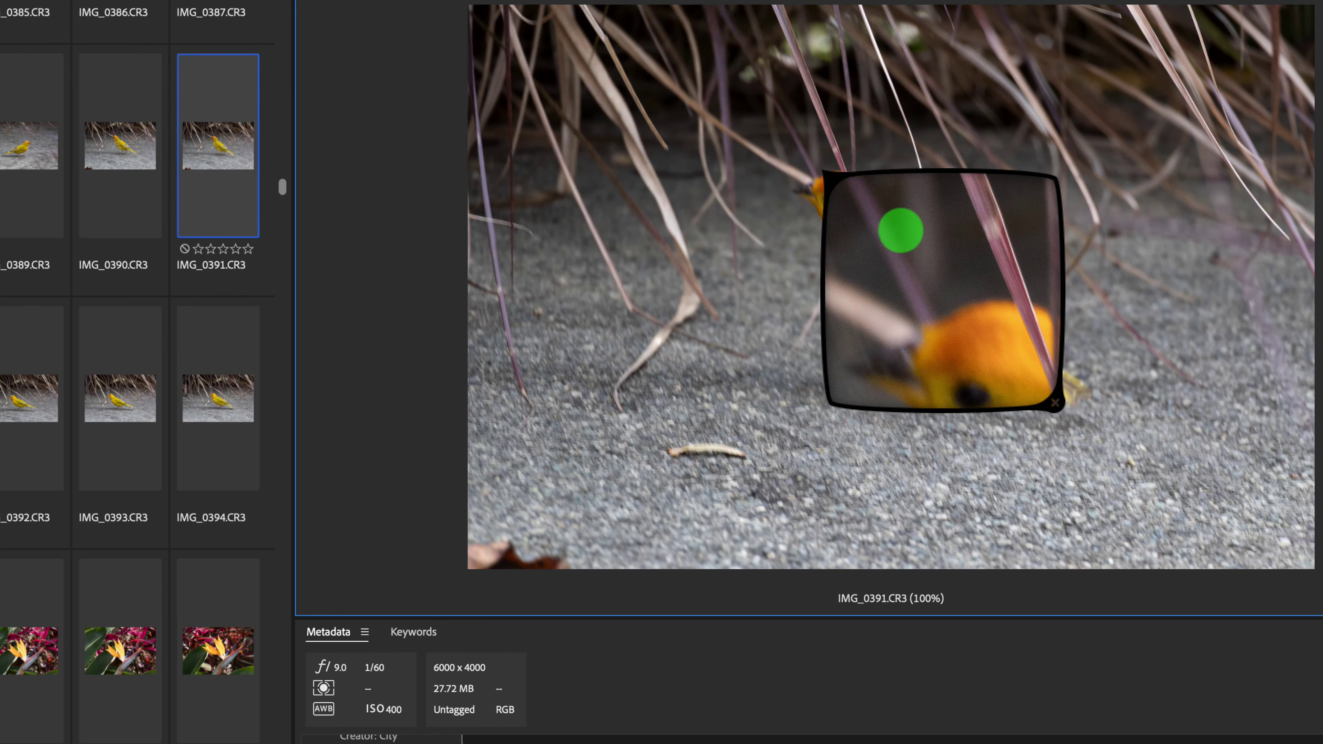
{"action": "left_click_drag", "start_coordinate": [900, 230], "coordinate": [1075, 264]}
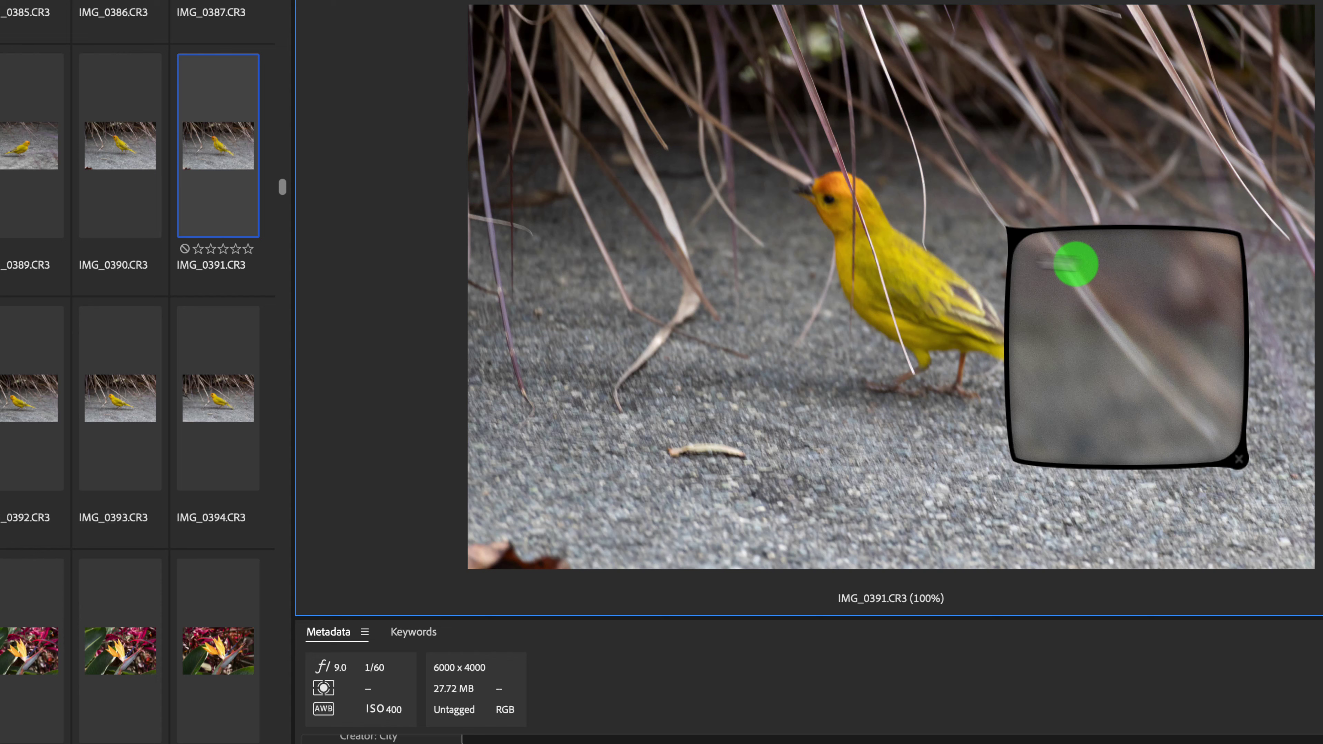
{"action": "left_click", "coordinate": [804, 245]}
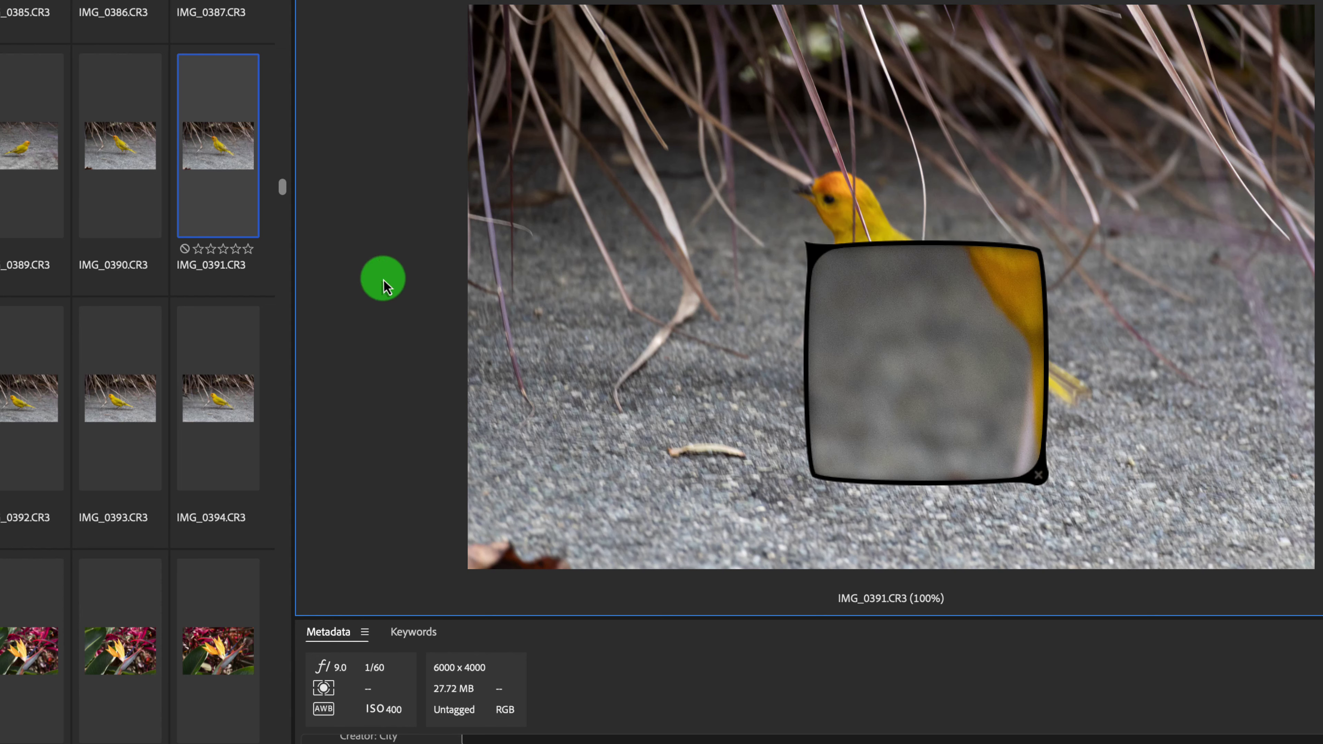
{"action": "left_click", "coordinate": [1038, 475]}
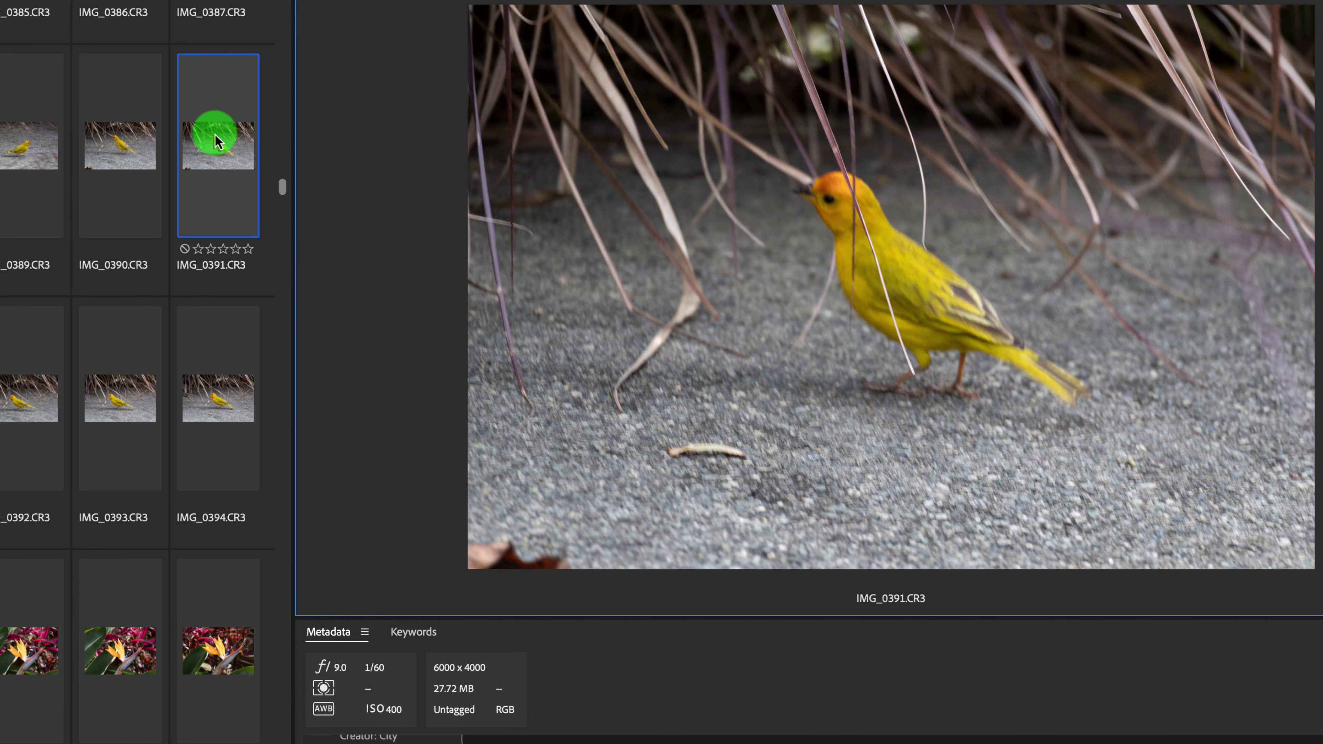
Open IMG_0391.CR3 from Bridge in Topaz Photo AI, check both queued images' applied enhancements, and collapse the image strip
{"action": "left_click_drag", "start_coordinate": [207, 127], "coordinate": [767, 743]}
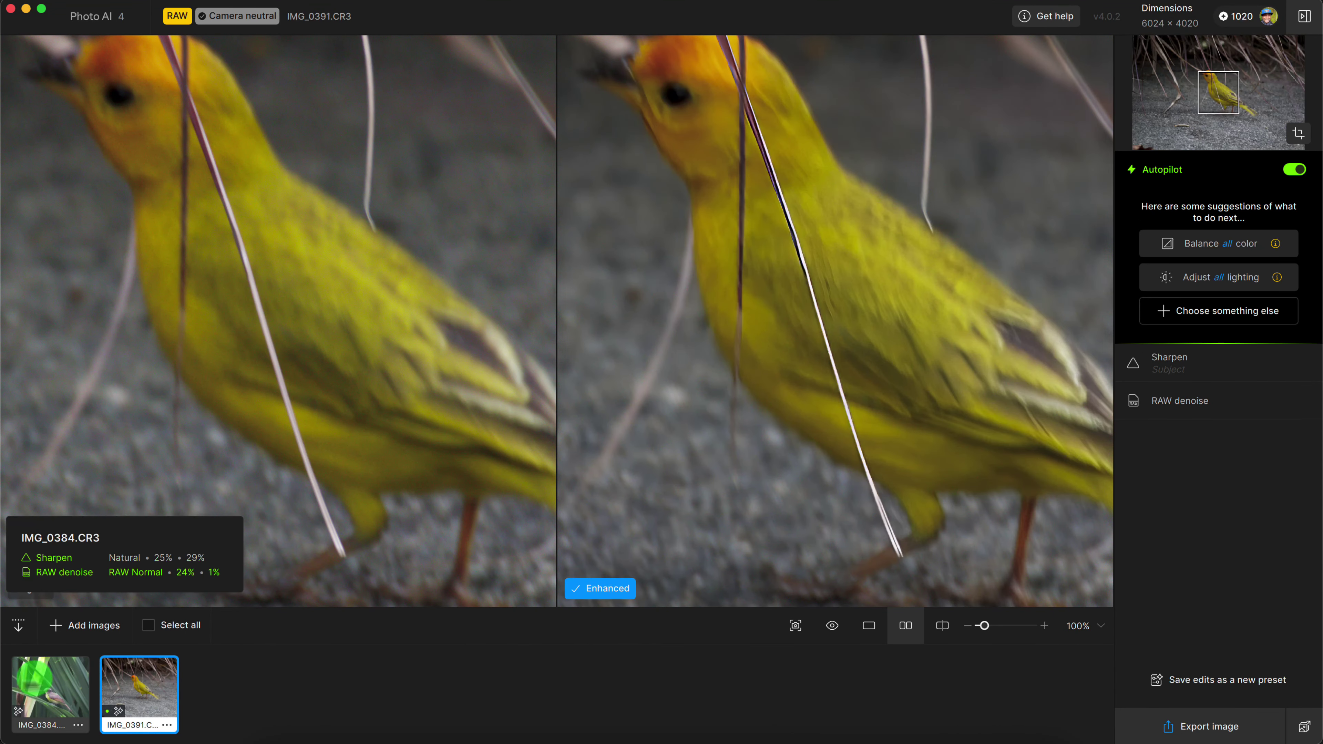
{"action": "mouse_move", "coordinate": [154, 684]}
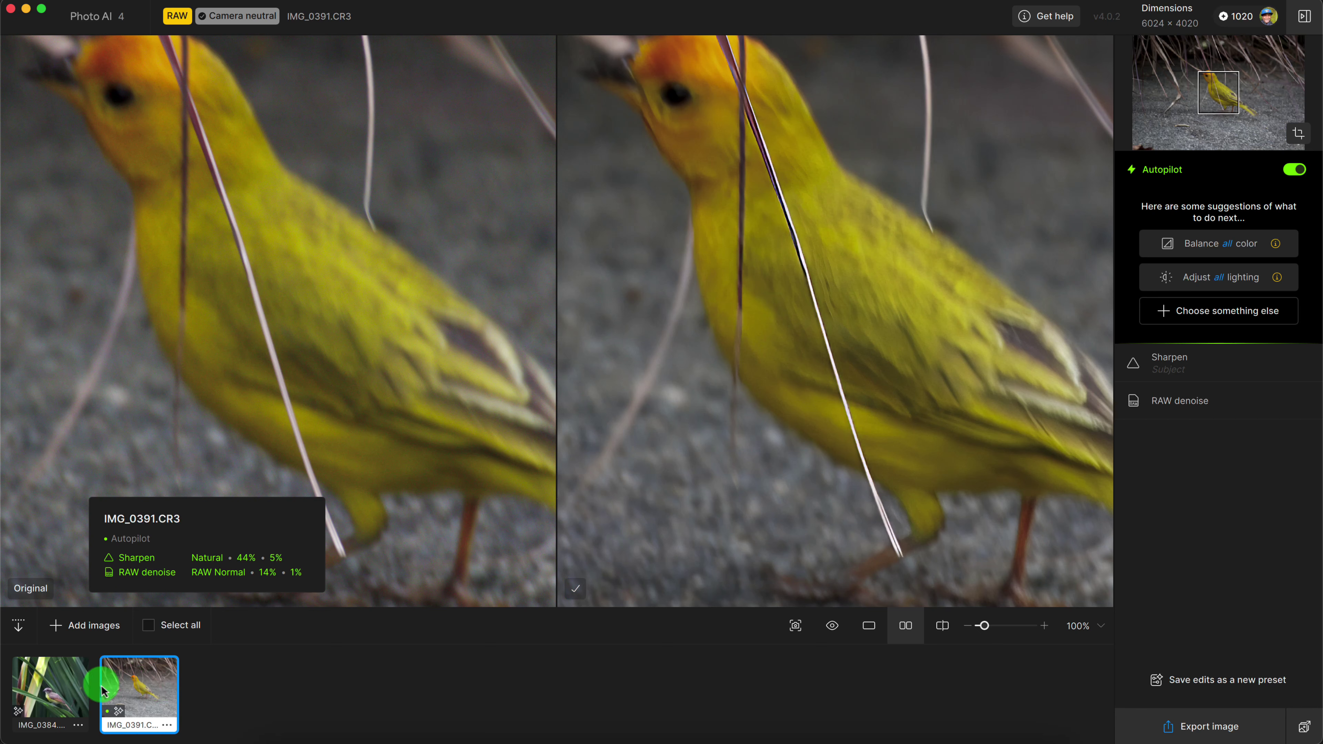
{"action": "mouse_move", "coordinate": [30, 689]}
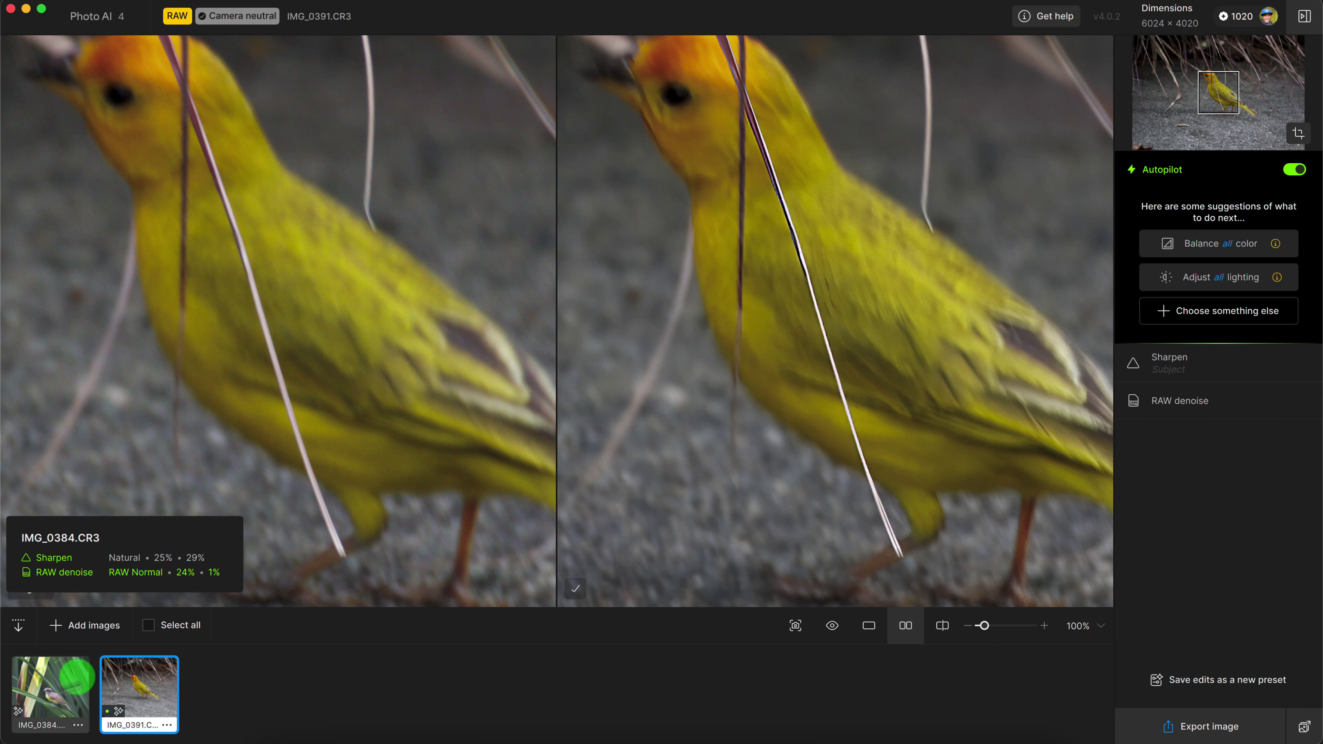
{"action": "left_click", "coordinate": [20, 628]}
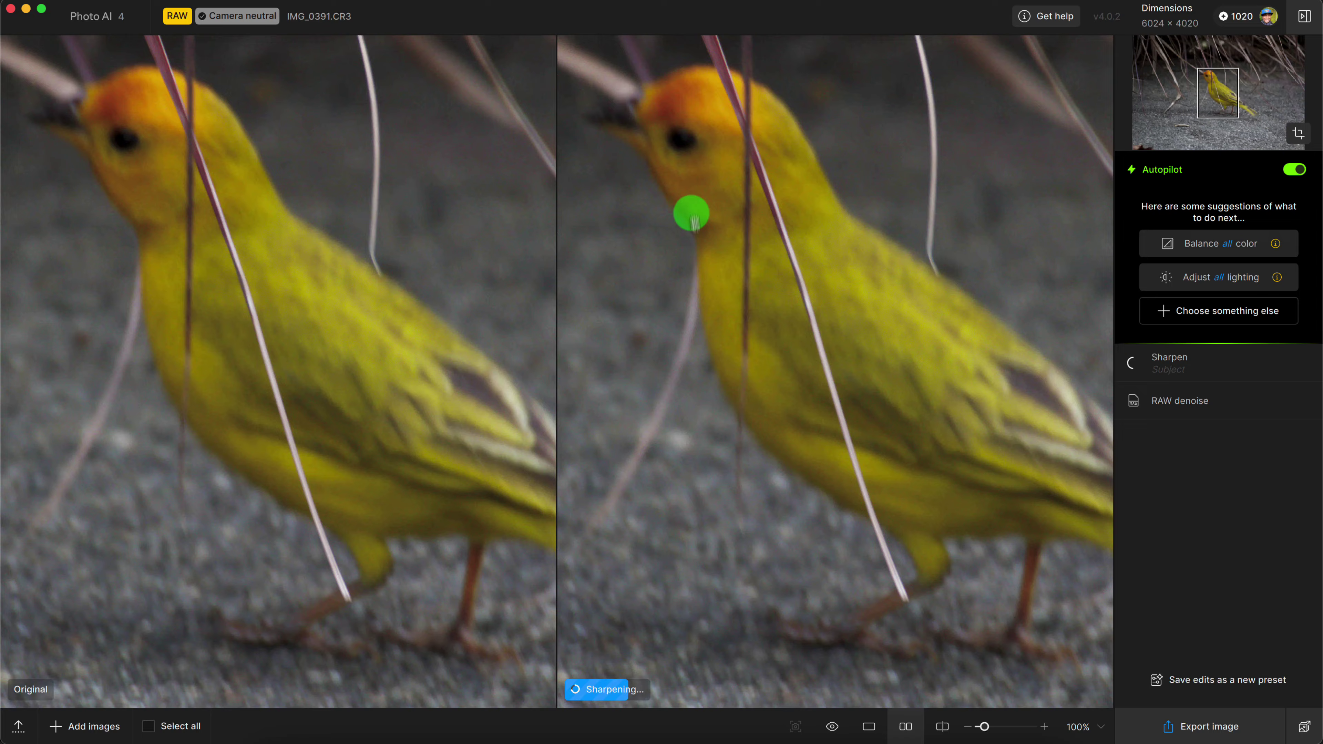
Compare the original and enhanced versions of the bird's head and eye at several zoom levels up to 351%
{"action": "left_click_drag", "start_coordinate": [691, 213], "coordinate": [739, 408]}
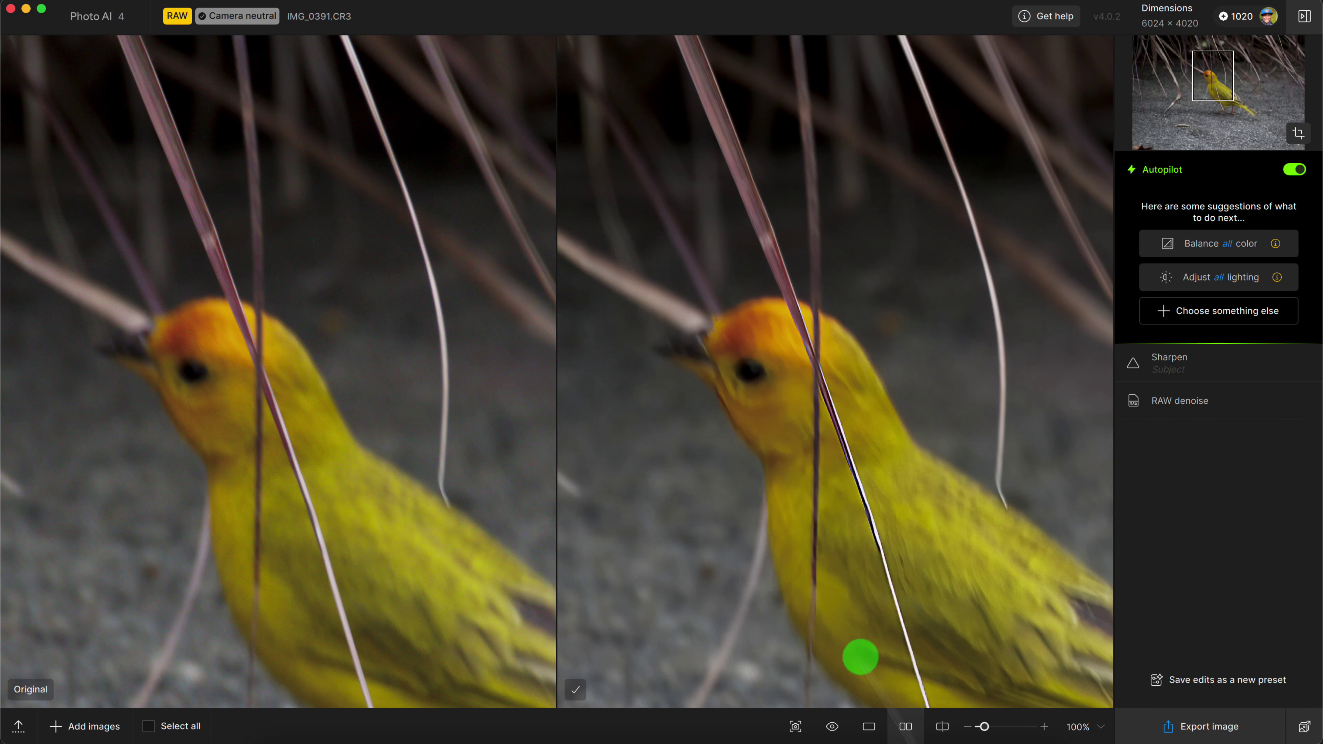
{"action": "left_click_drag", "start_coordinate": [984, 726], "coordinate": [998, 724]}
{"action": "left_click_drag", "start_coordinate": [755, 269], "coordinate": [1089, 370]}
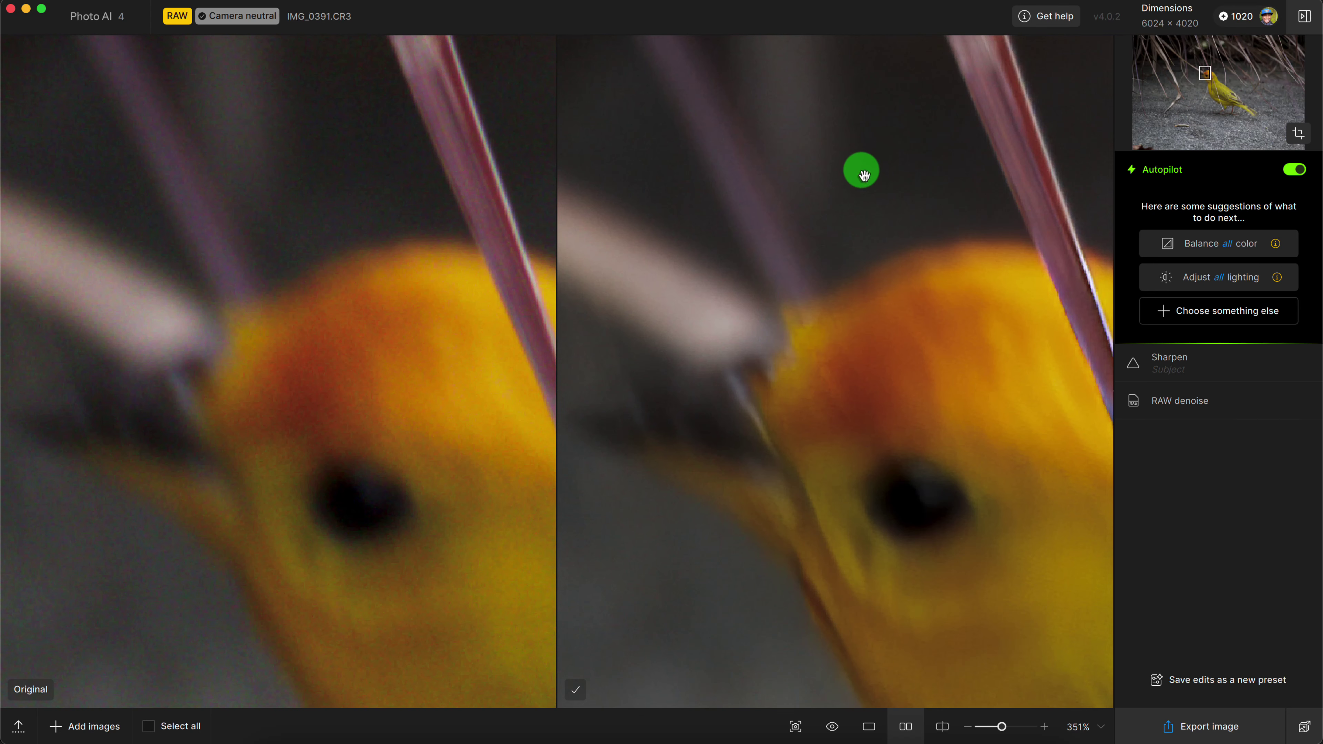
{"action": "left_click_drag", "start_coordinate": [999, 726], "coordinate": [993, 727]}
{"action": "left_click_drag", "start_coordinate": [969, 541], "coordinate": [848, 482]}
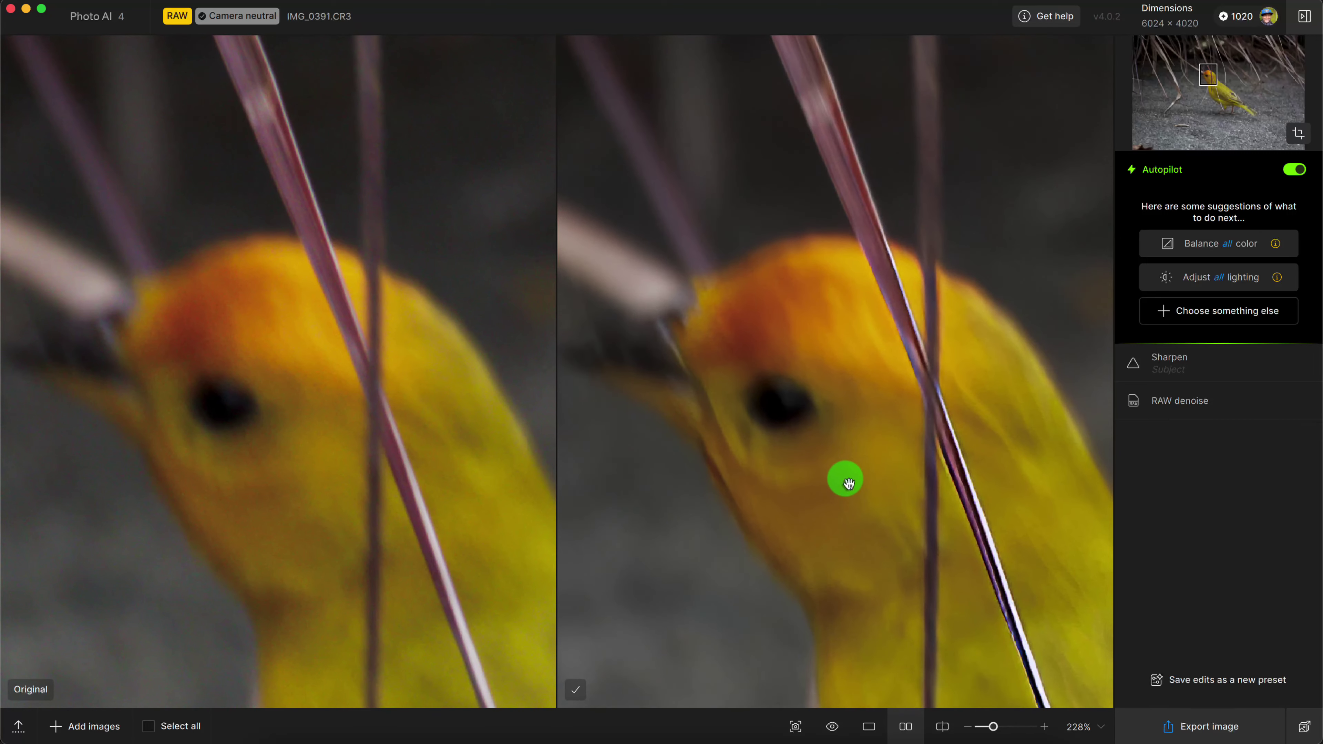
{"action": "left_click_drag", "start_coordinate": [993, 727], "coordinate": [991, 730]}
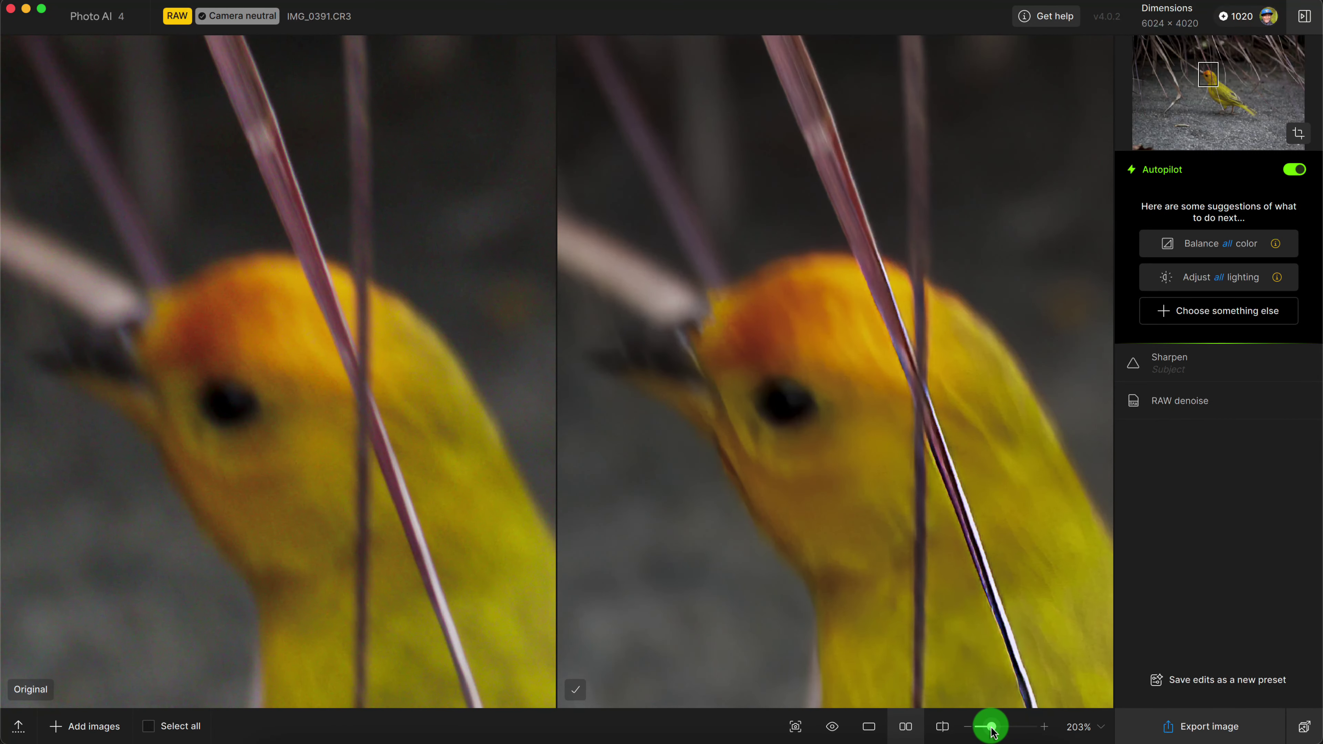
Open the Sharpen settings for the subject and examine the sharpened head and body feathers against the original
{"action": "left_click", "coordinate": [1195, 367]}
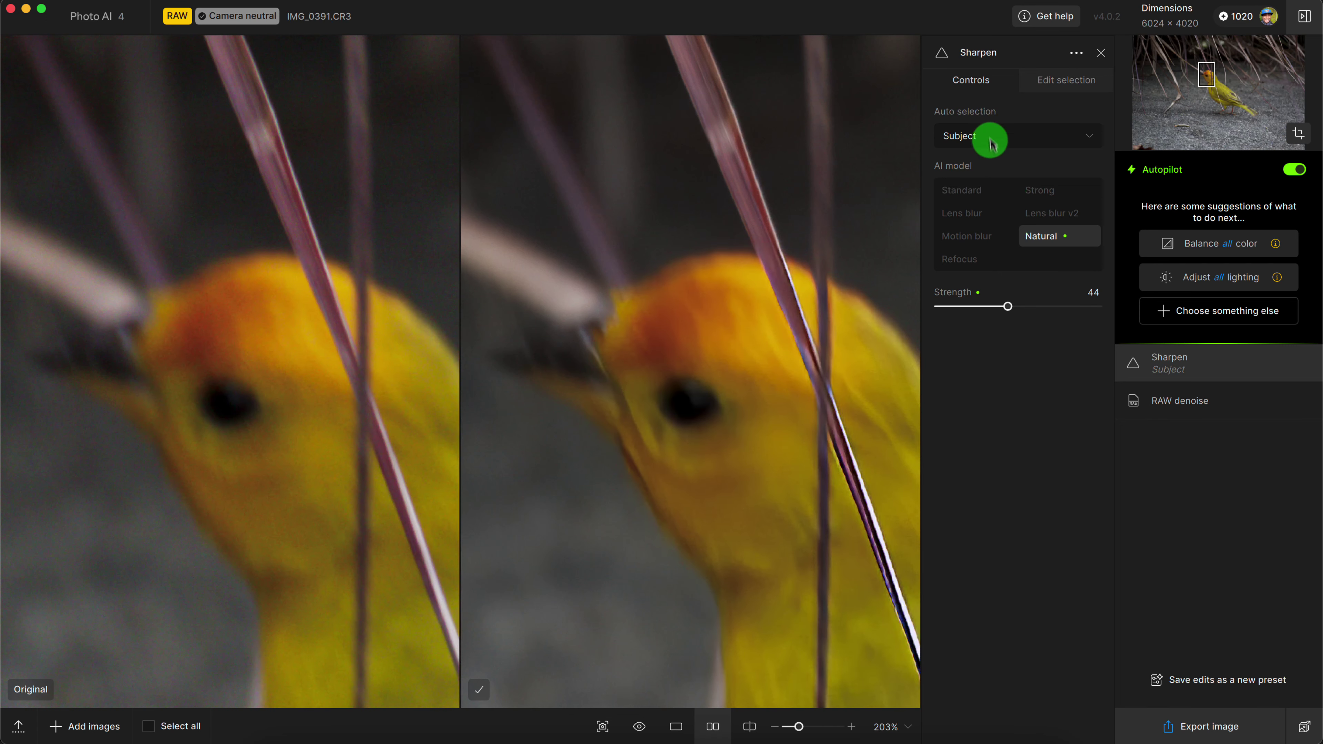
{"action": "mouse_move", "coordinate": [972, 138]}
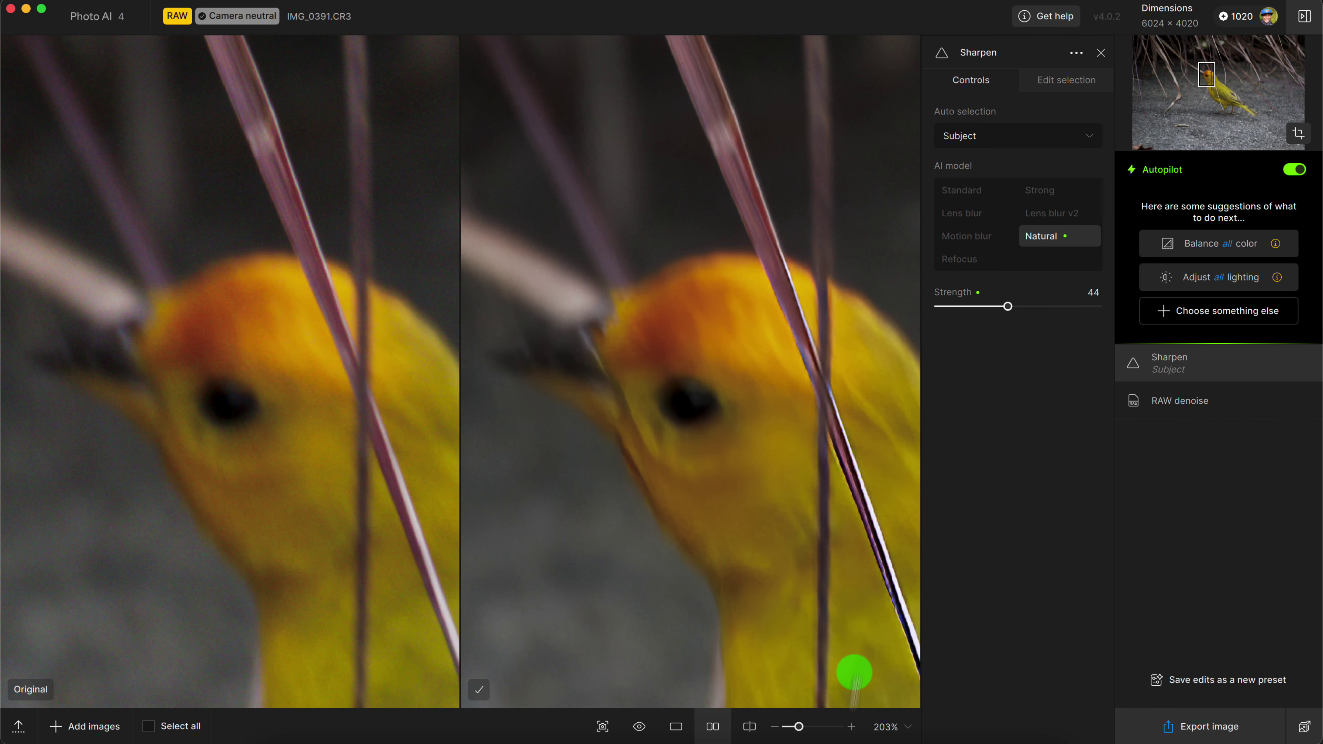
{"action": "left_click_drag", "start_coordinate": [798, 726], "coordinate": [793, 728]}
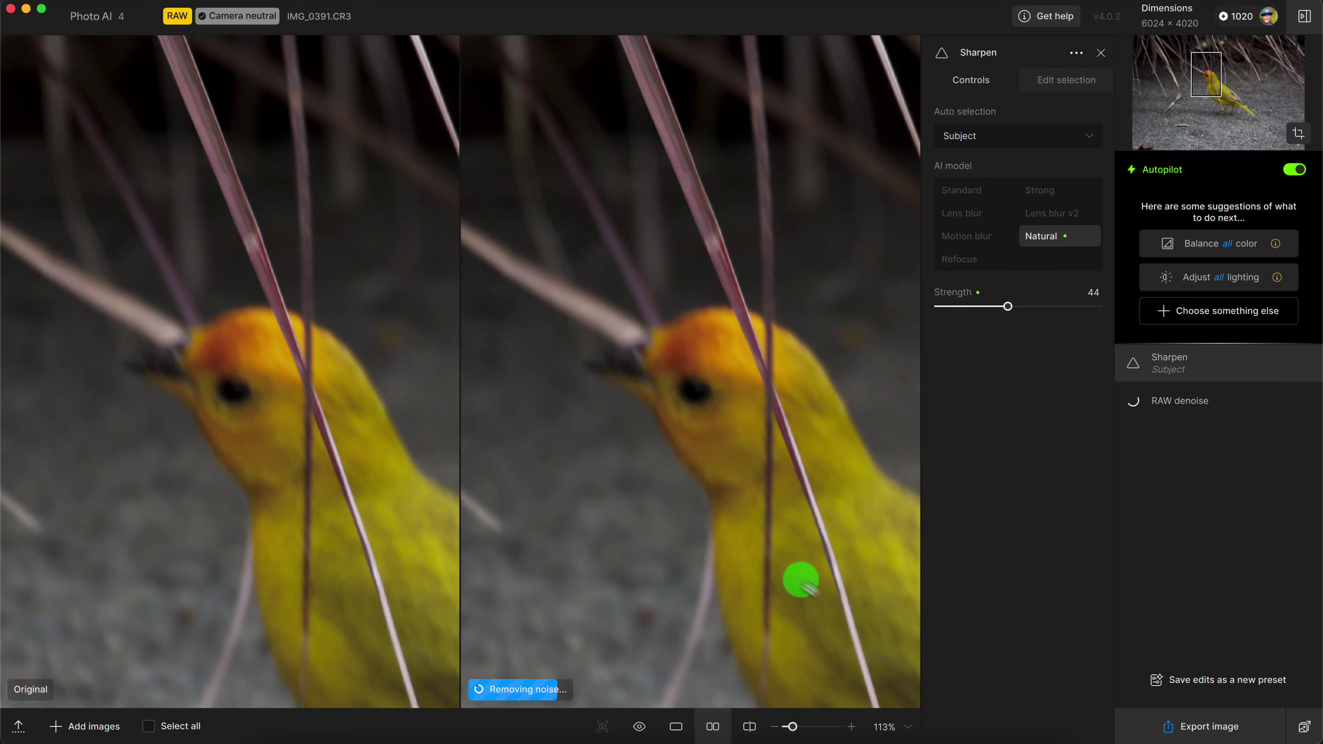
{"action": "left_click_drag", "start_coordinate": [798, 577], "coordinate": [667, 482]}
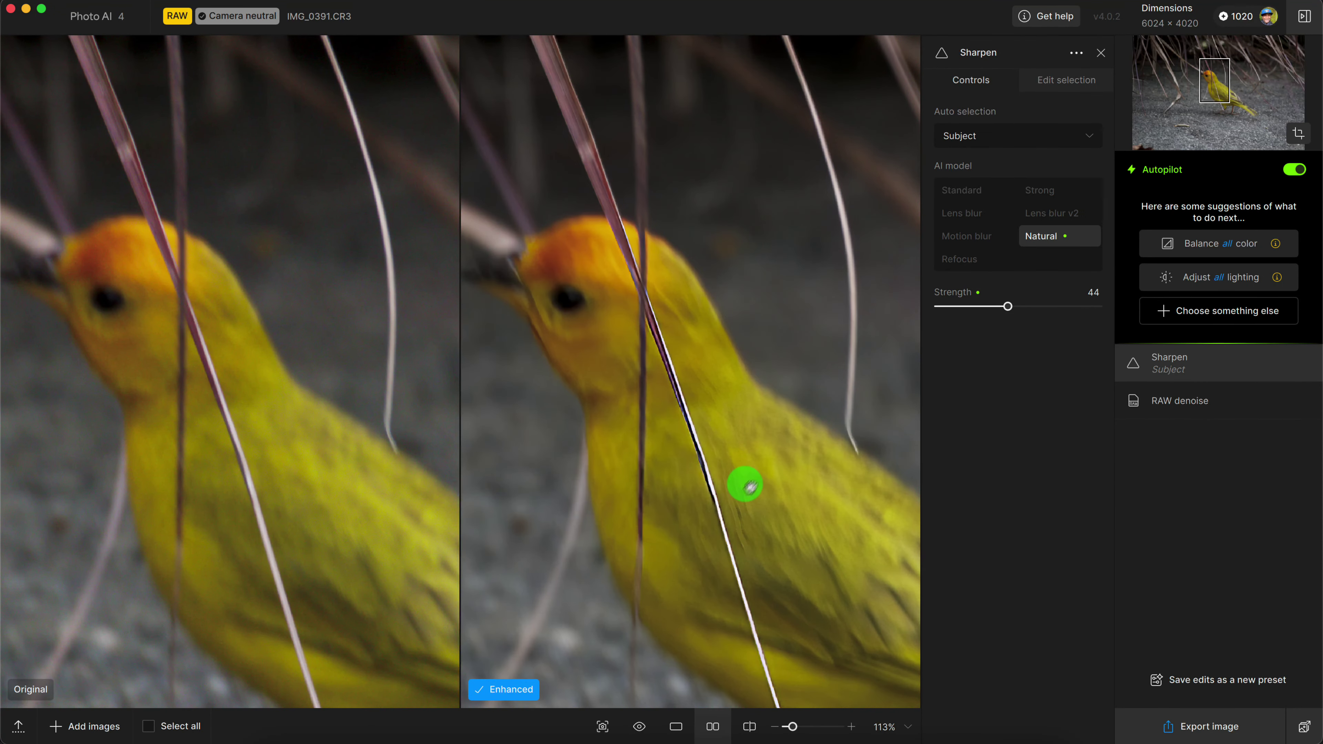
{"action": "mouse_move", "coordinate": [1023, 140]}
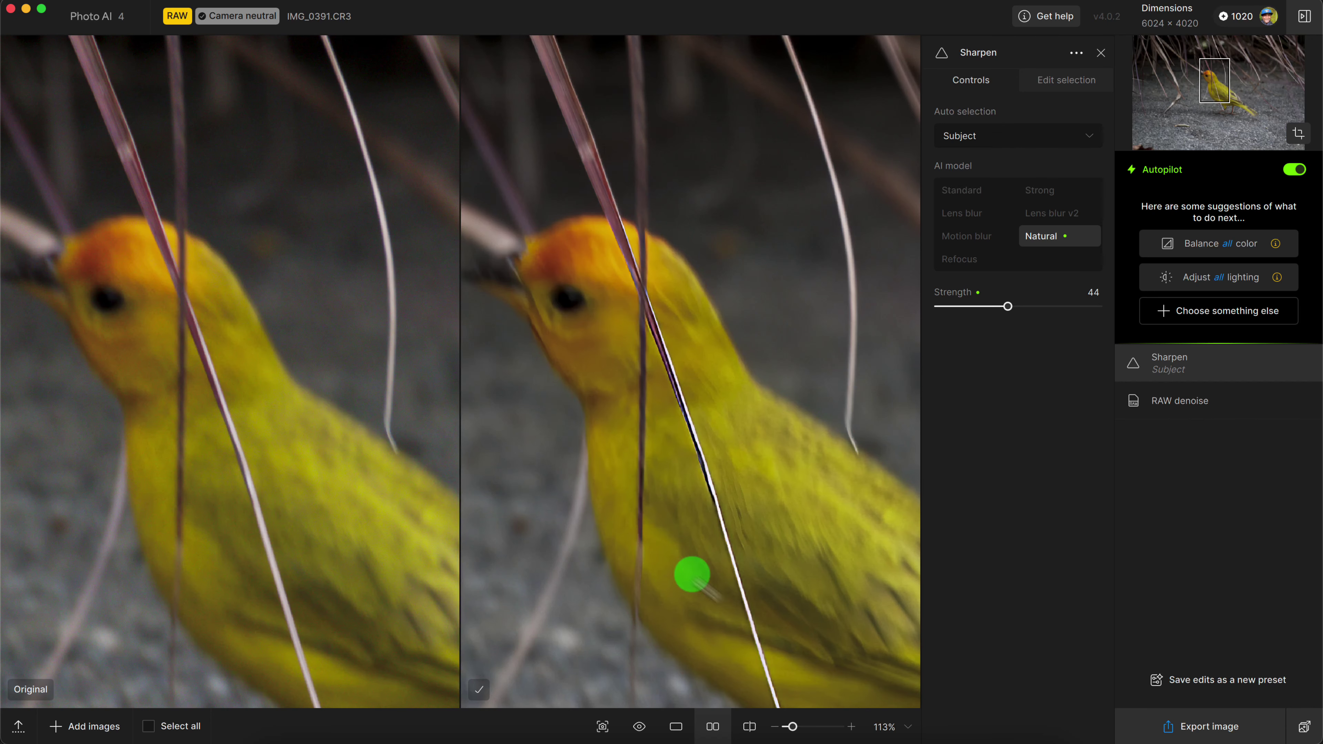
{"action": "left_click_drag", "start_coordinate": [859, 570], "coordinate": [774, 497]}
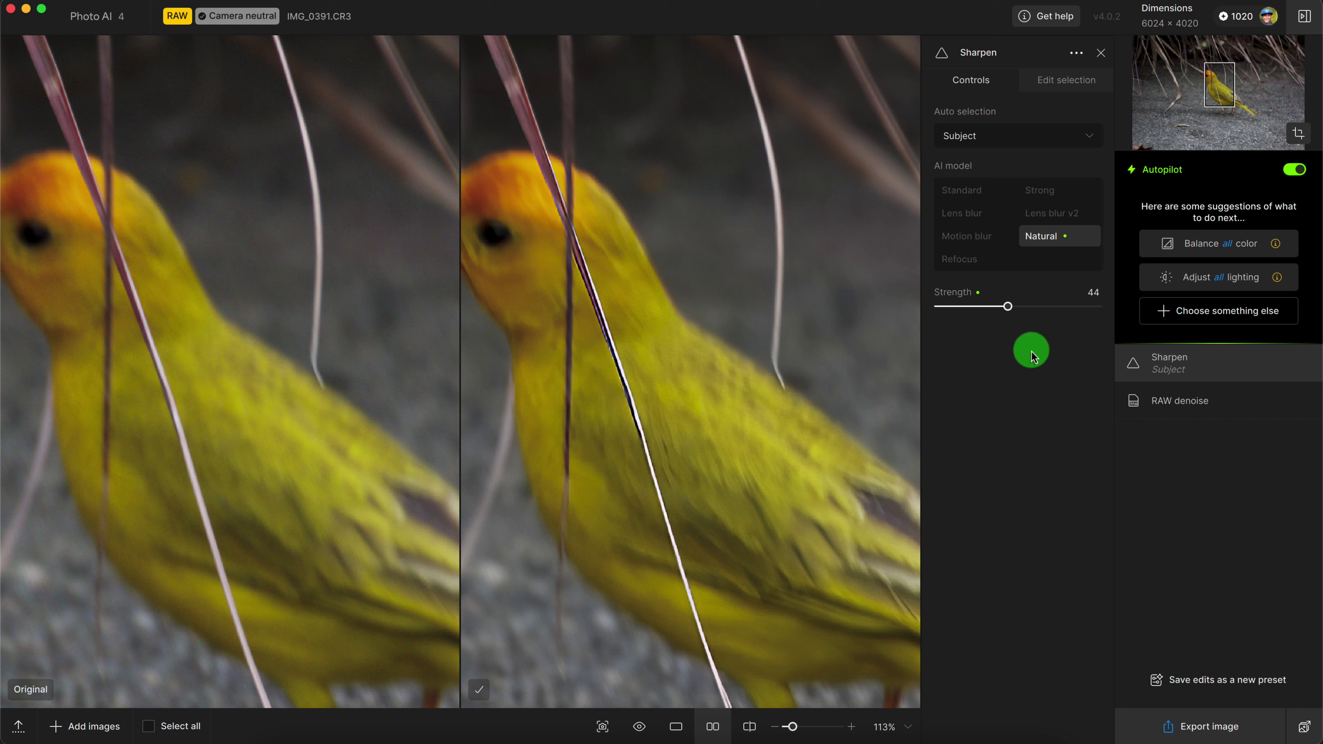
Try the Lens blur v2 sharpening model on the bird, and try Refocus with its strength at 100
{"action": "left_click", "coordinate": [1043, 218]}
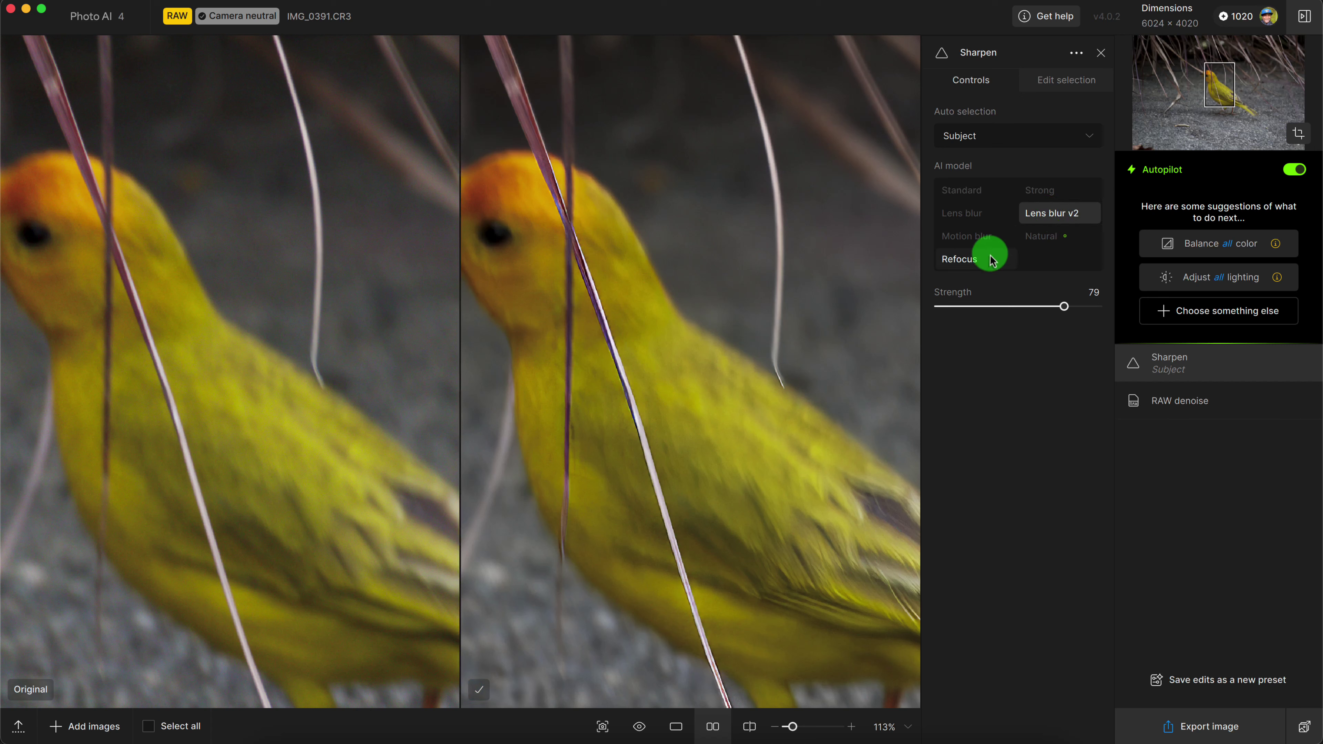
{"action": "left_click", "coordinate": [966, 261]}
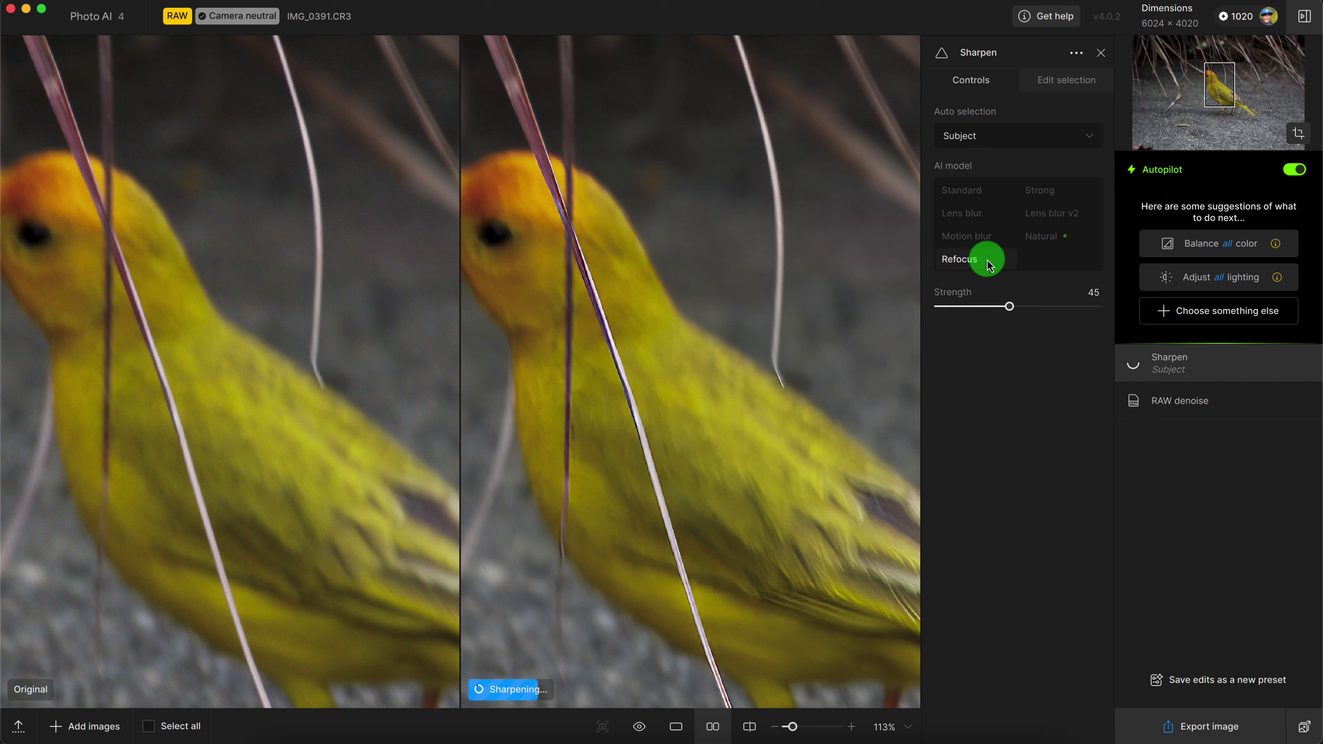
{"action": "left_click_drag", "start_coordinate": [1072, 312], "coordinate": [1176, 299]}
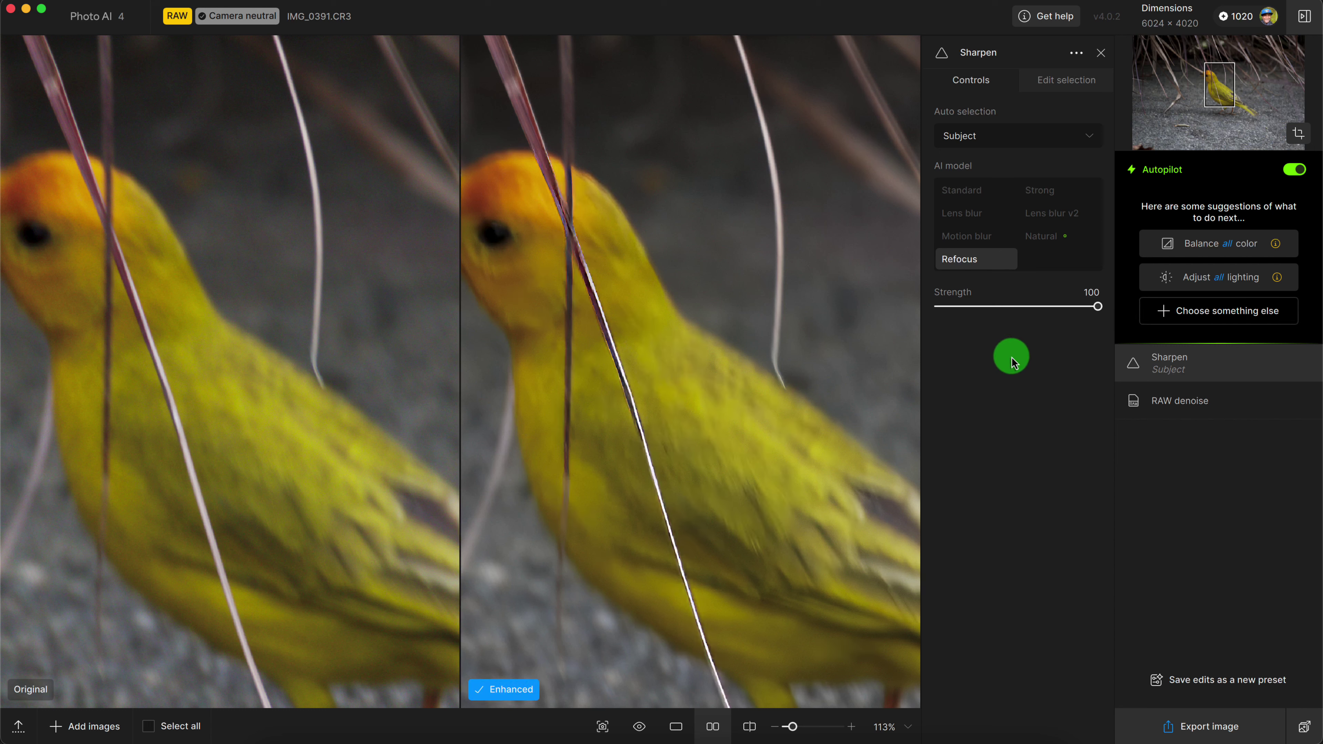
Sharpen the subject with the Standard model at strength 100, and compare the bird's head and body with the original
{"action": "left_click", "coordinate": [969, 200]}
{"action": "left_click_drag", "start_coordinate": [1098, 306], "coordinate": [1066, 336]}
{"action": "left_click_drag", "start_coordinate": [1063, 307], "coordinate": [1097, 306]}
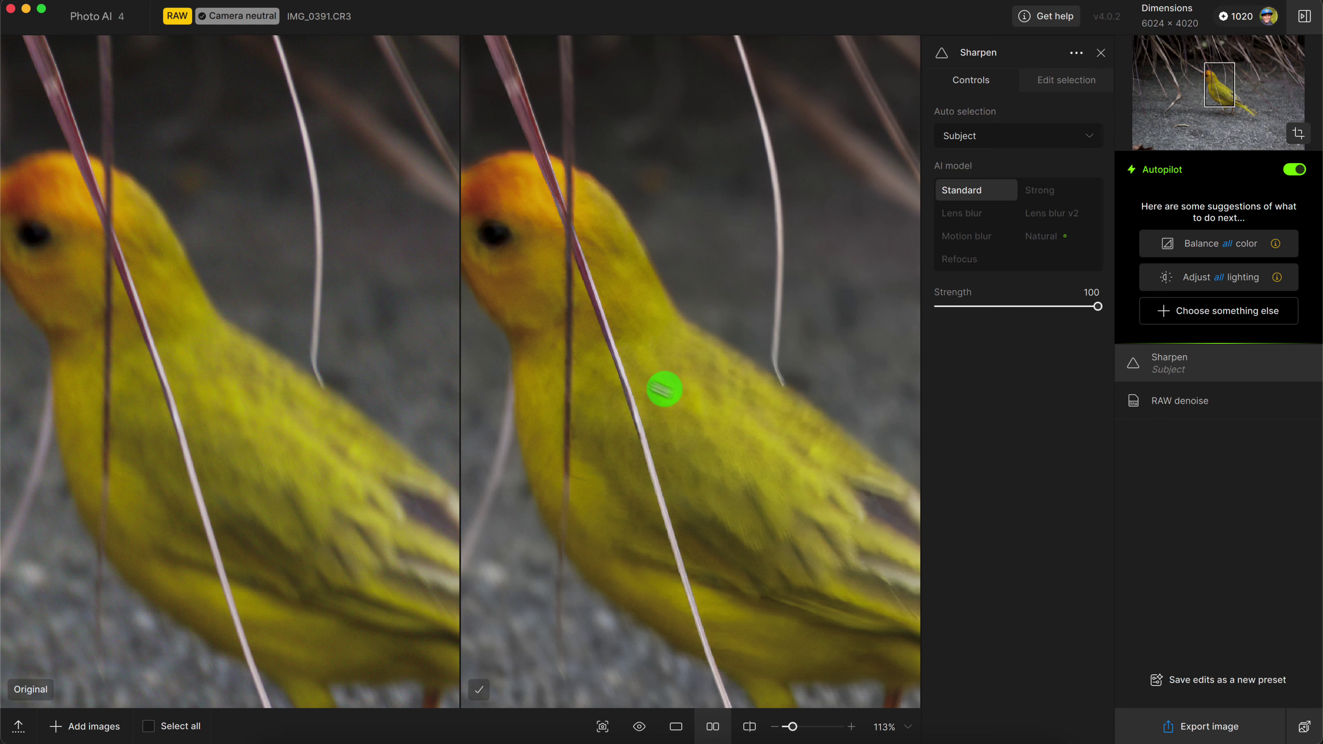
{"action": "left_click_drag", "start_coordinate": [605, 325], "coordinate": [709, 355]}
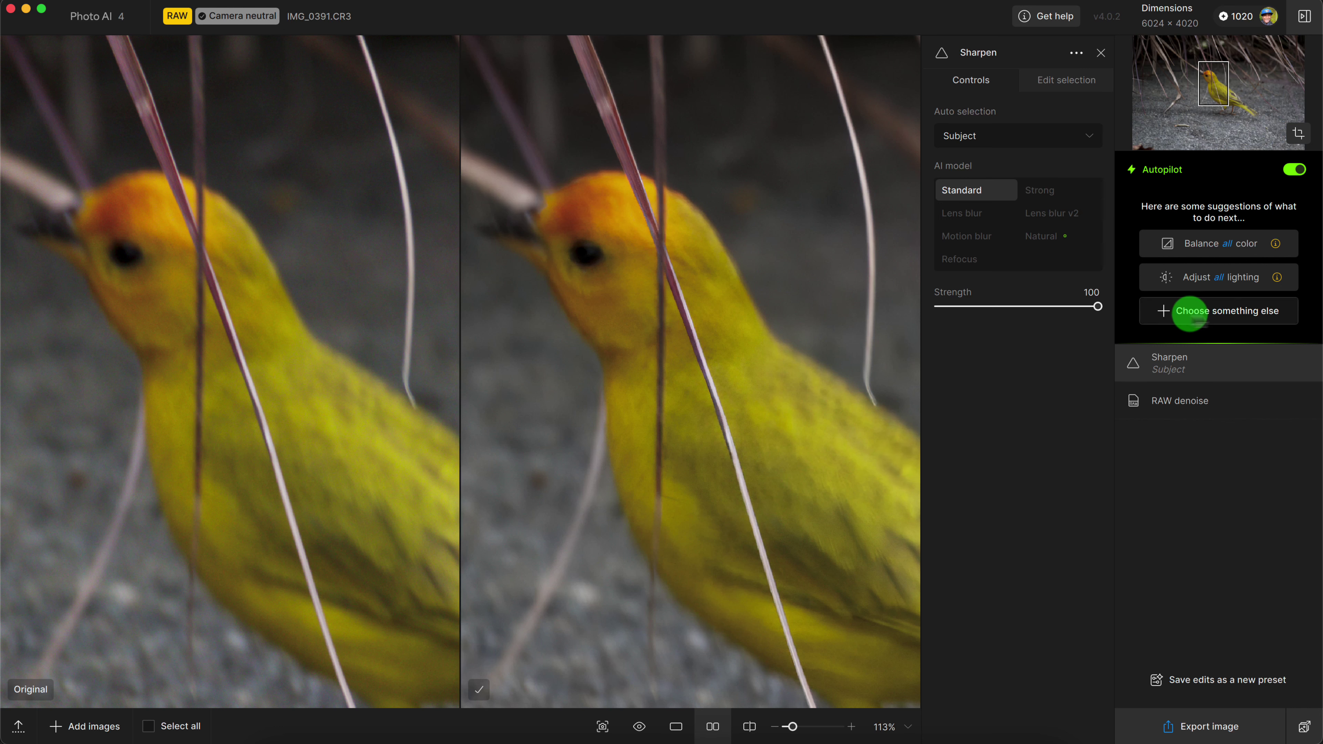
Add the Super focus enhancement and render a preview of the area around the bird's head and upper body
{"action": "left_click", "coordinate": [1198, 311]}
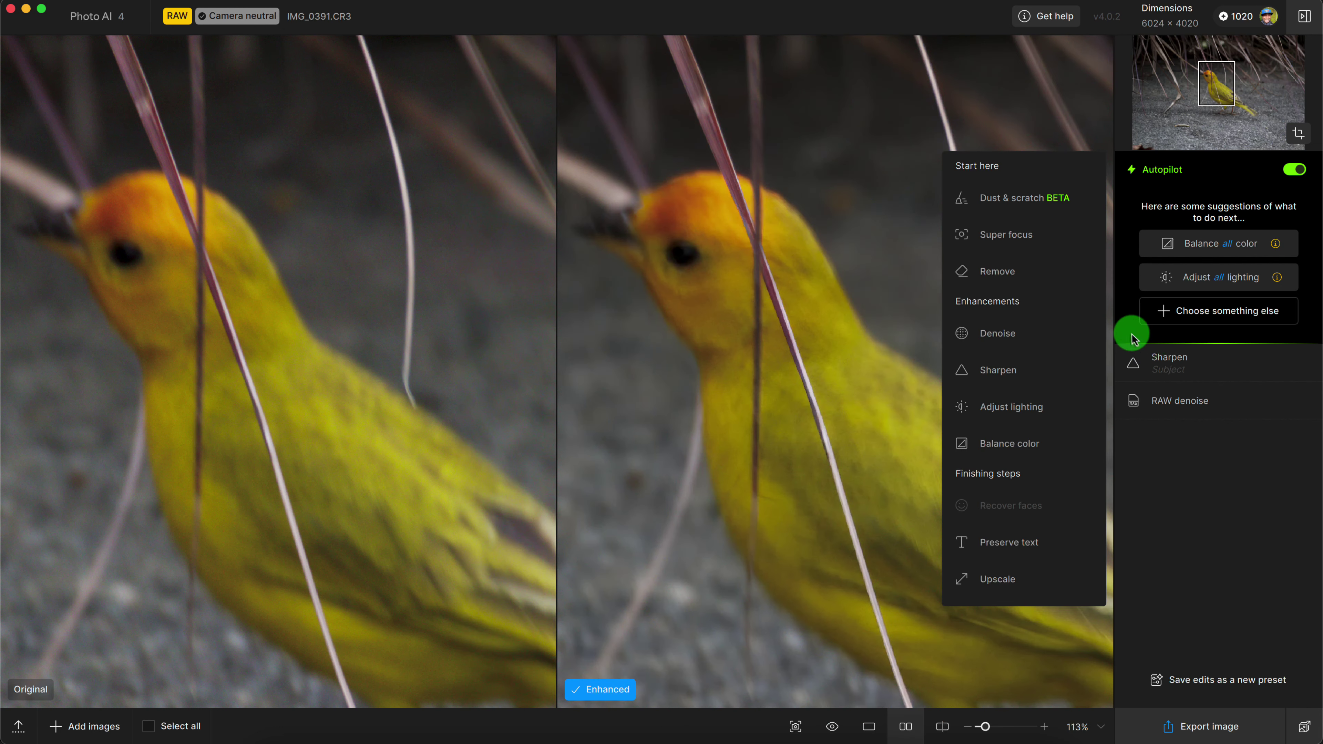
{"action": "left_click", "coordinate": [1002, 243]}
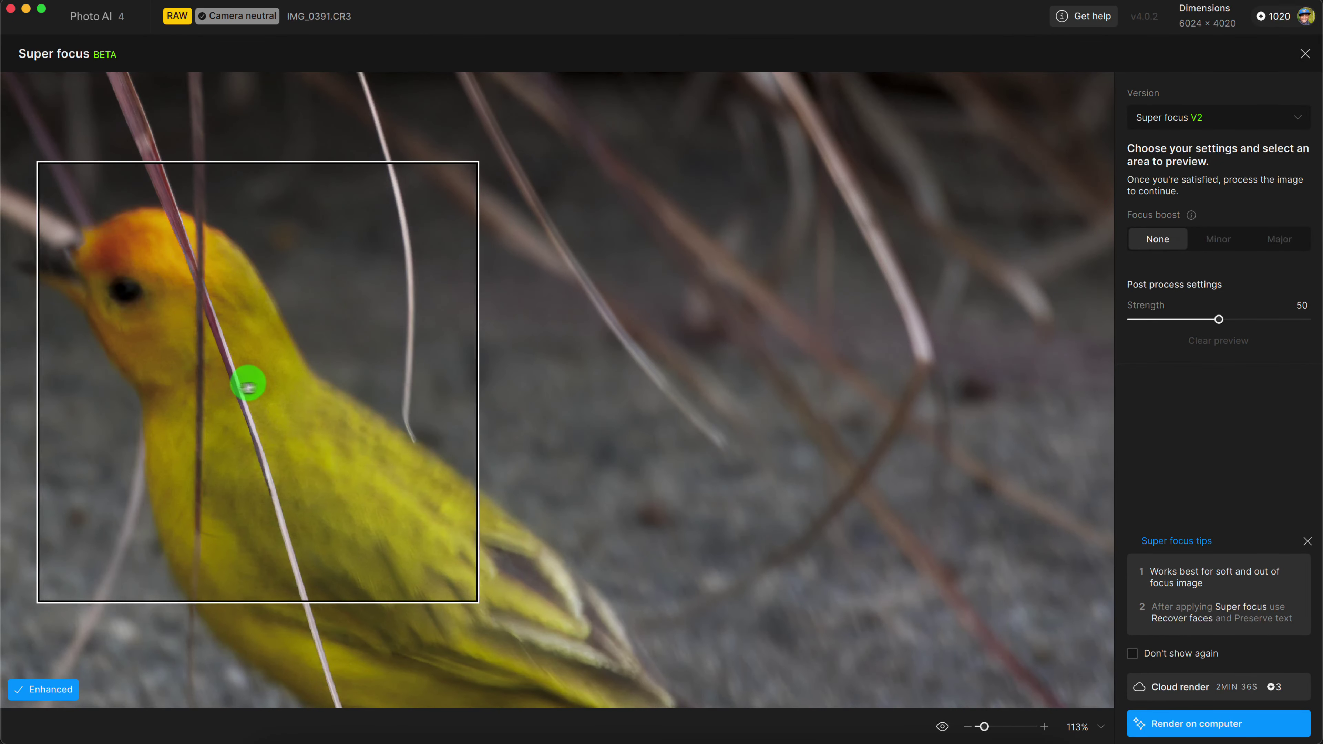
{"action": "left_click", "coordinate": [223, 355]}
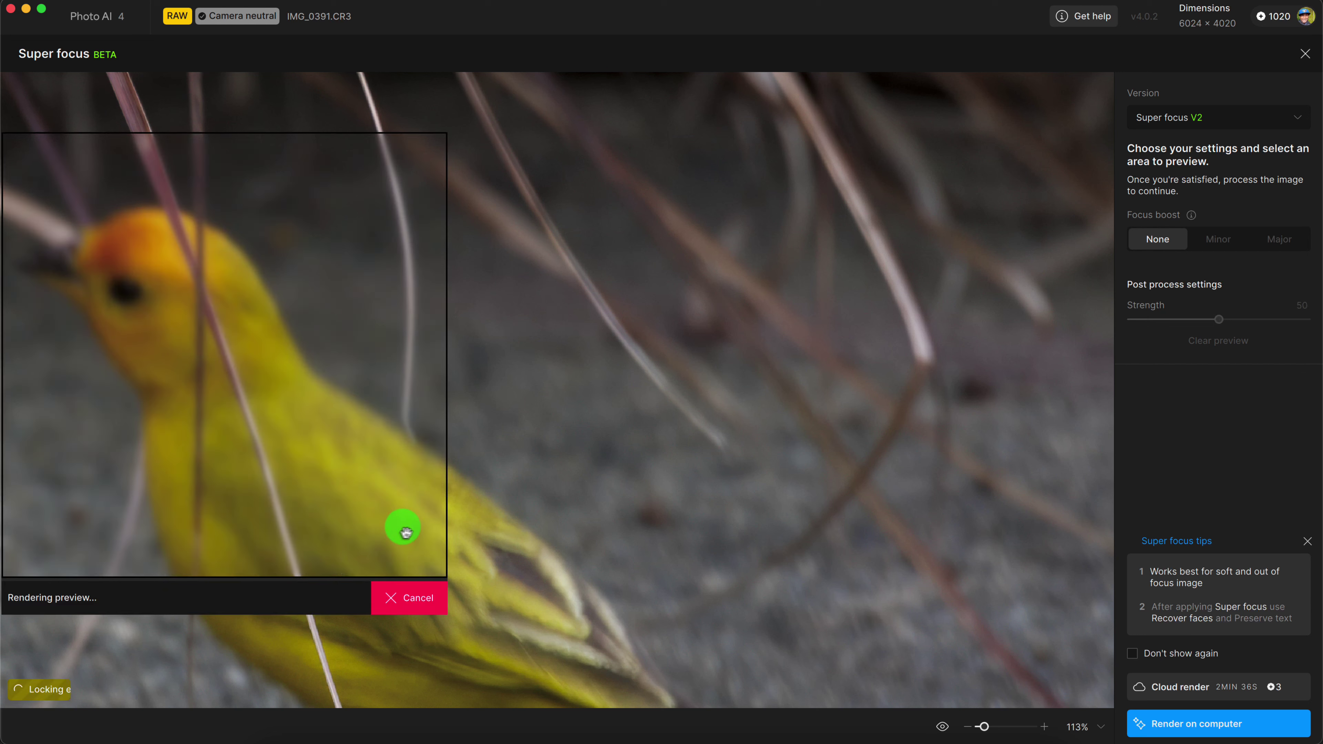
{"action": "scroll", "coordinate": [469, 425], "scroll_direction": "left", "scroll_amount": 5}
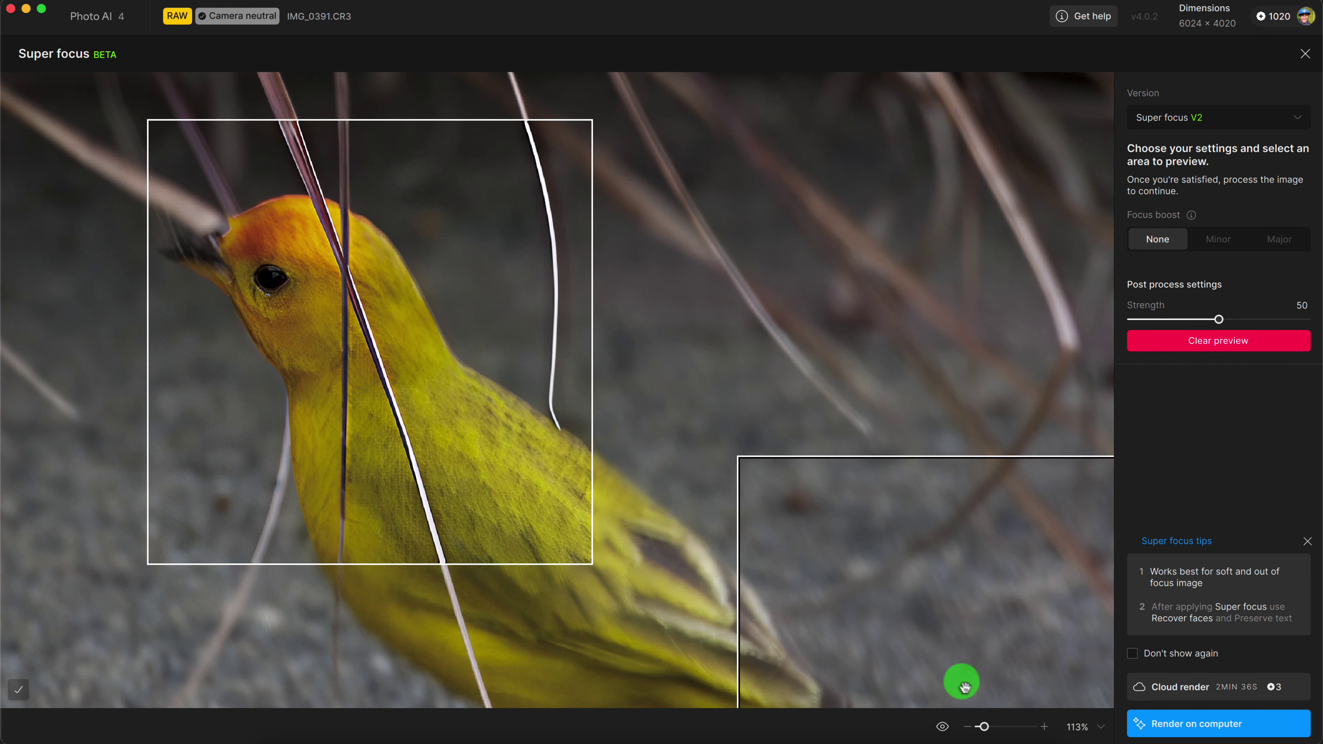
{"action": "left_click_drag", "start_coordinate": [983, 726], "coordinate": [975, 722]}
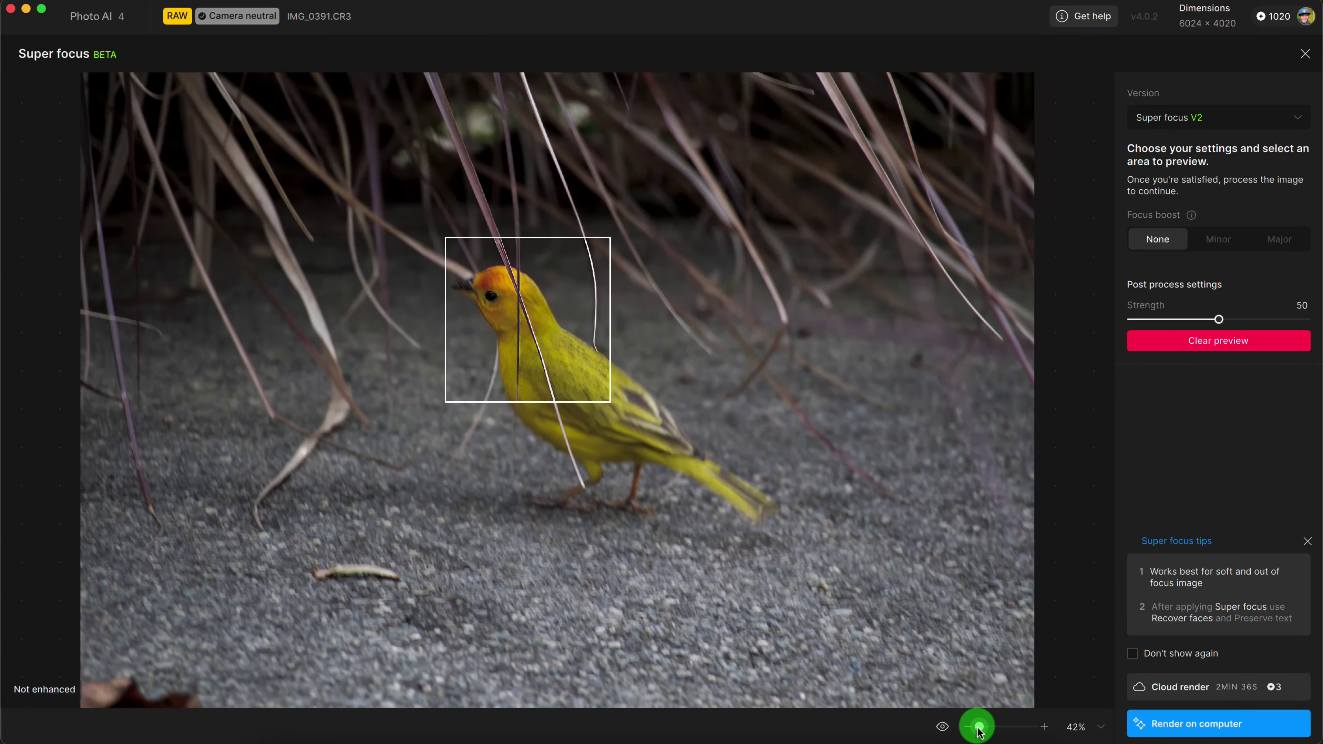
{"action": "left_click", "coordinate": [590, 381]}
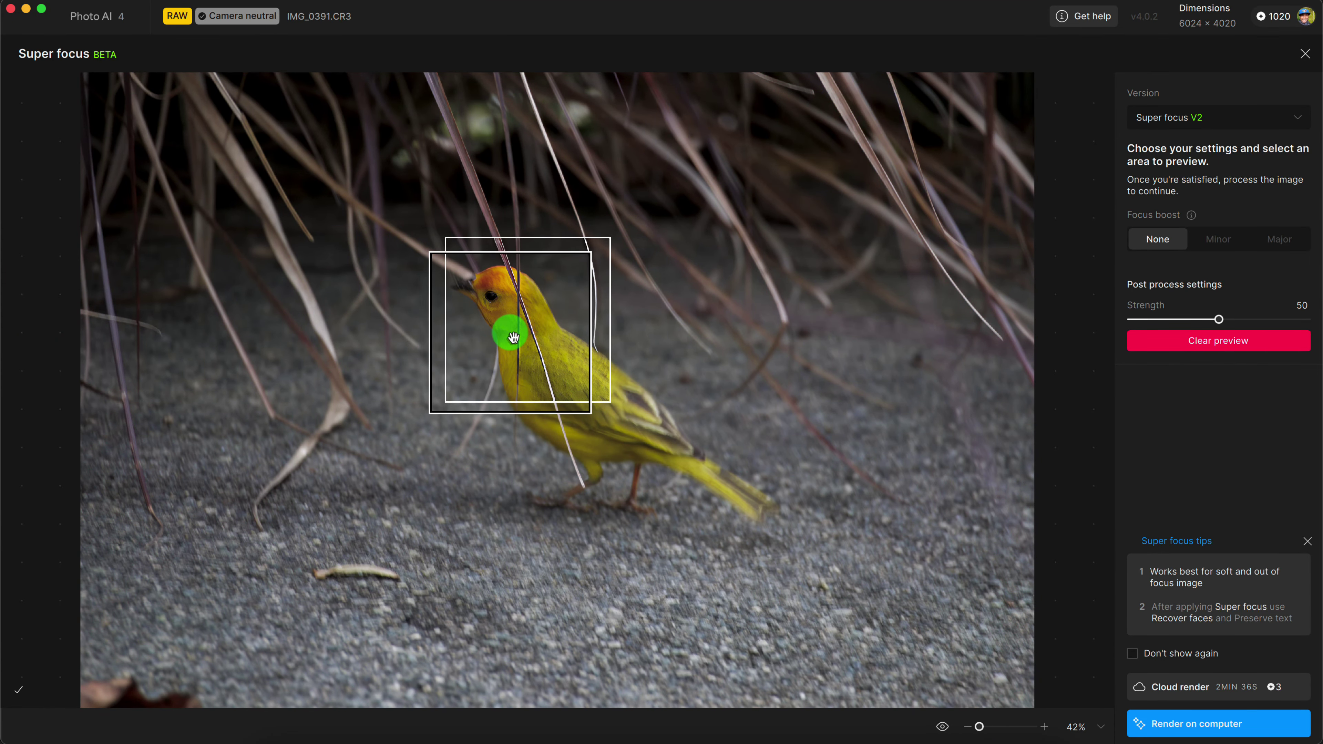
{"action": "left_click", "coordinate": [587, 432]}
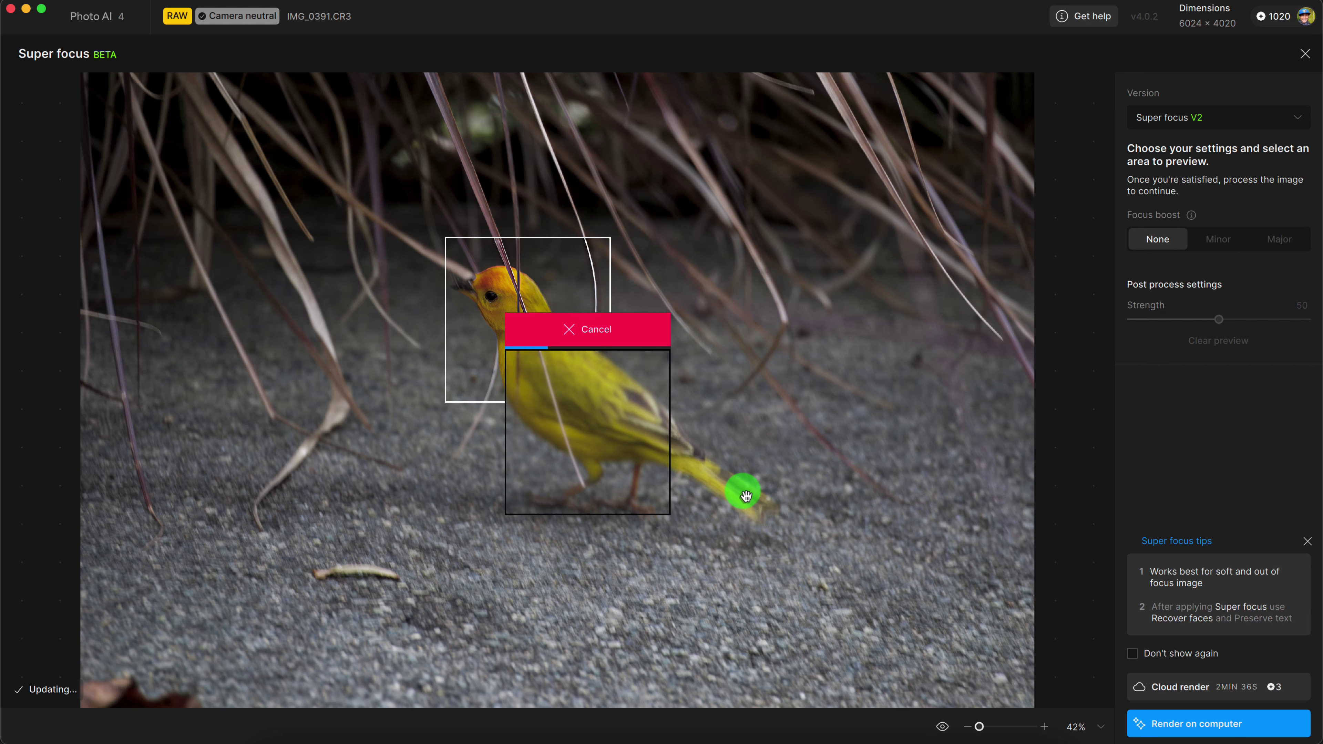
{"action": "left_click", "coordinate": [570, 328]}
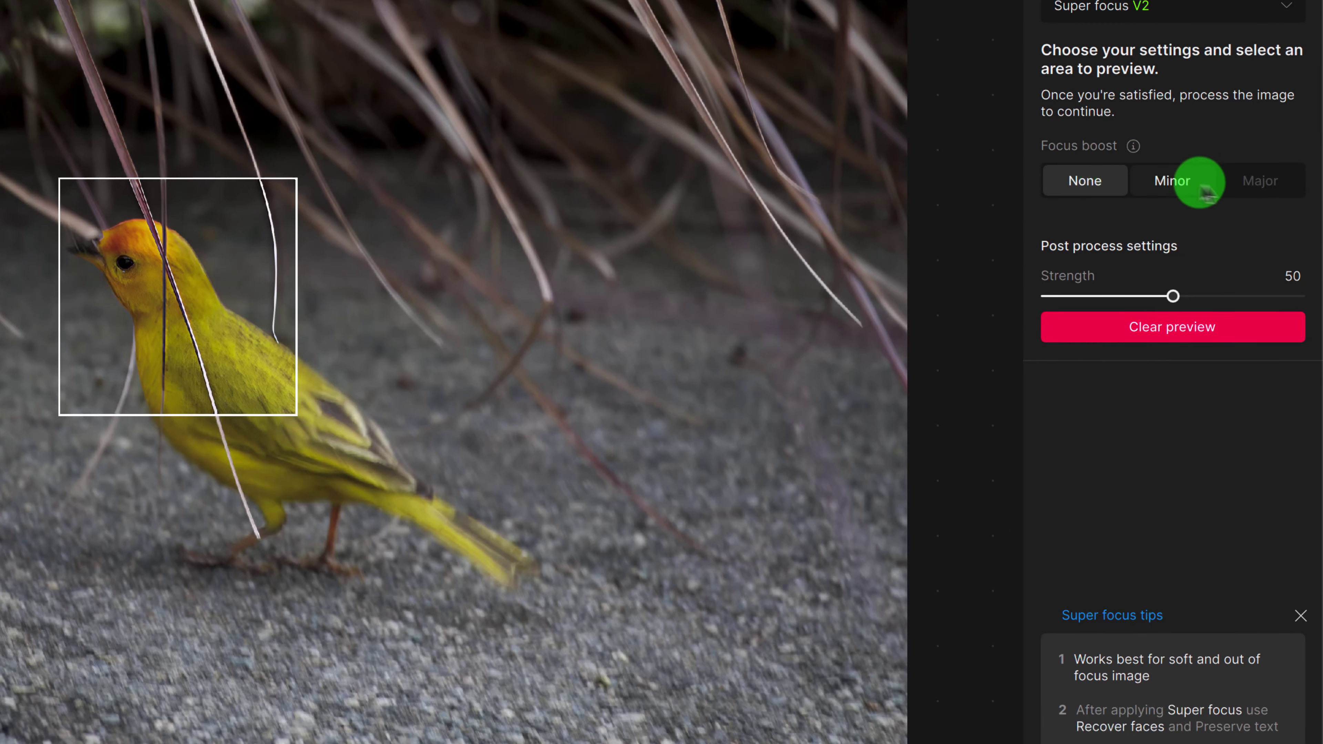
Set the Super focus enhancement's focus boost to Major
{"action": "left_click", "coordinate": [1264, 186]}
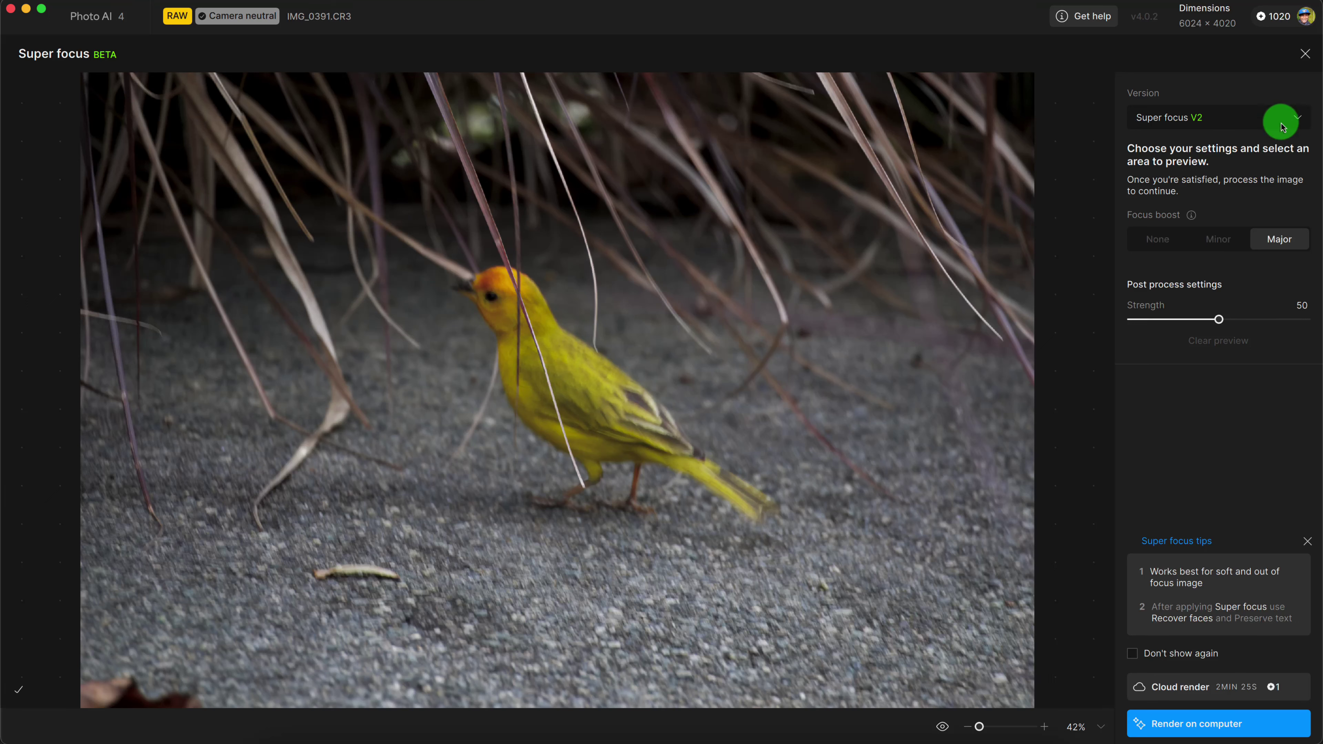
Try Super focus version V1 and look at its settings
{"action": "left_click", "coordinate": [1282, 126]}
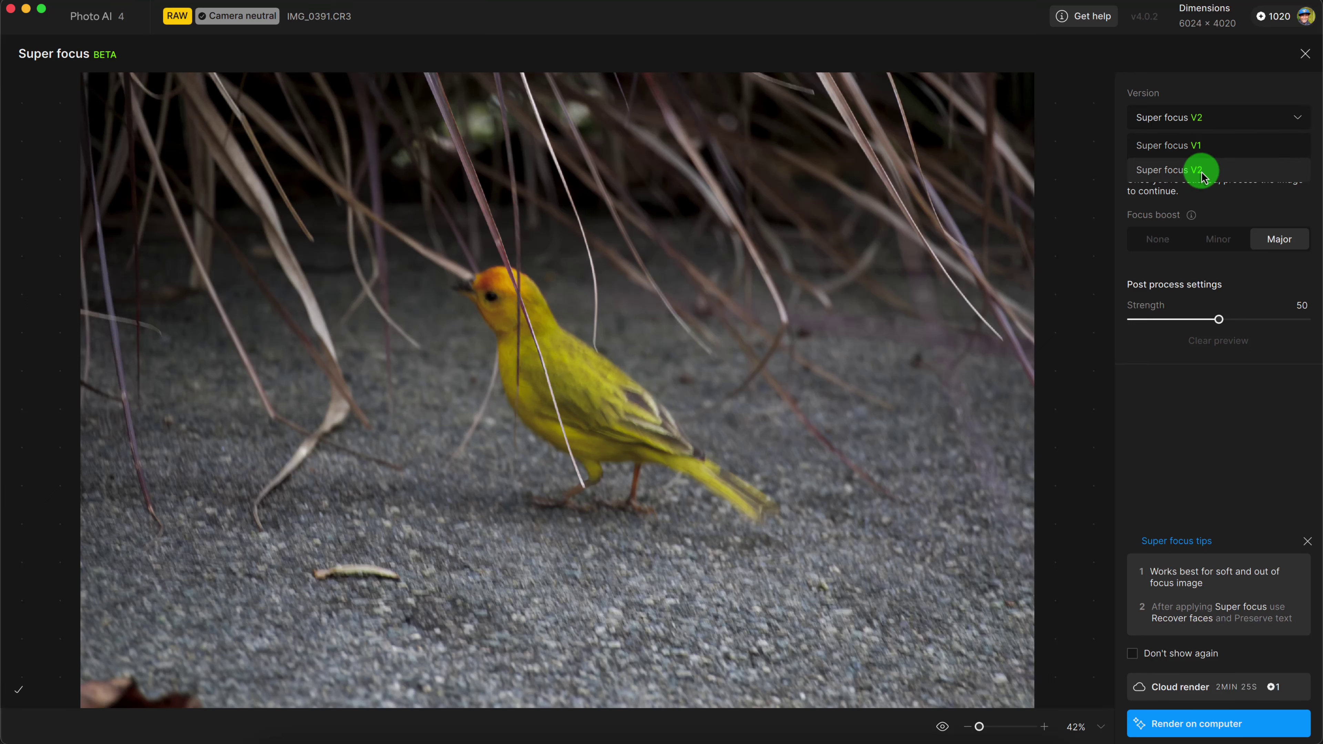
{"action": "left_click", "coordinate": [1255, 423]}
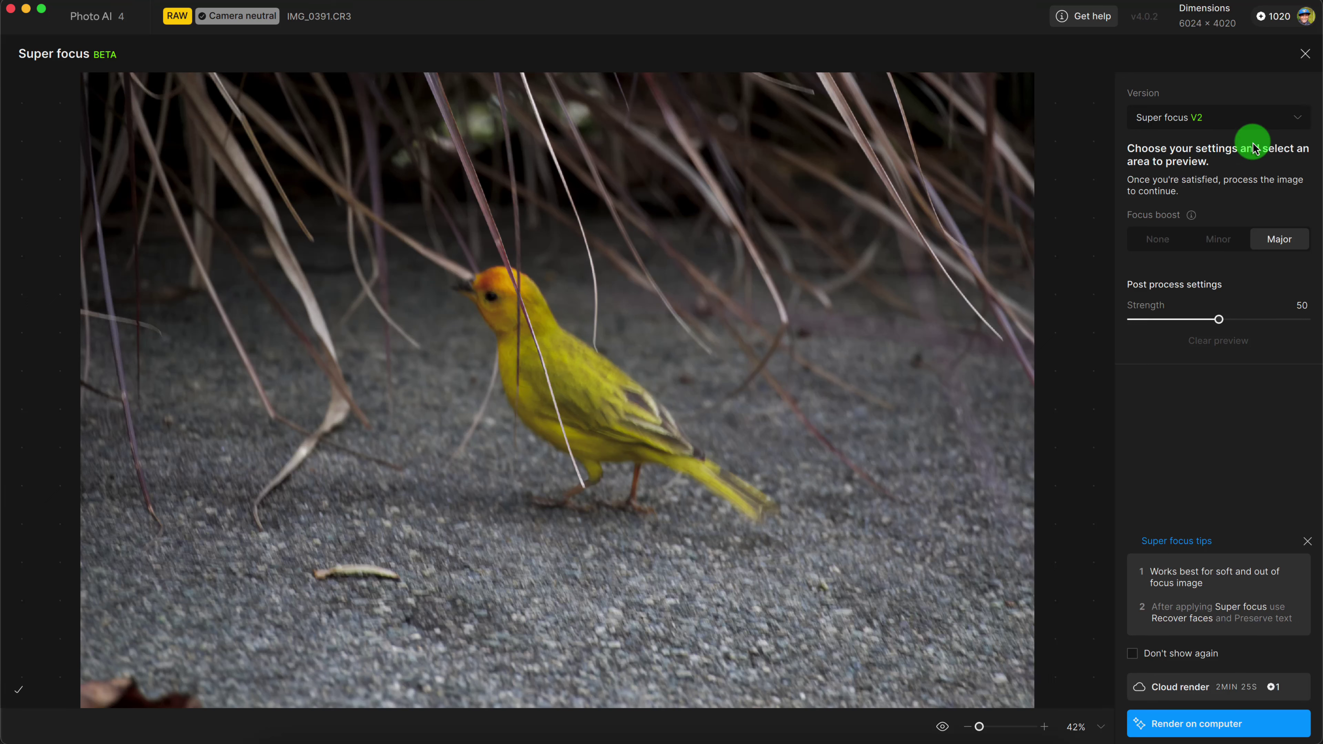
{"action": "left_click", "coordinate": [1248, 126]}
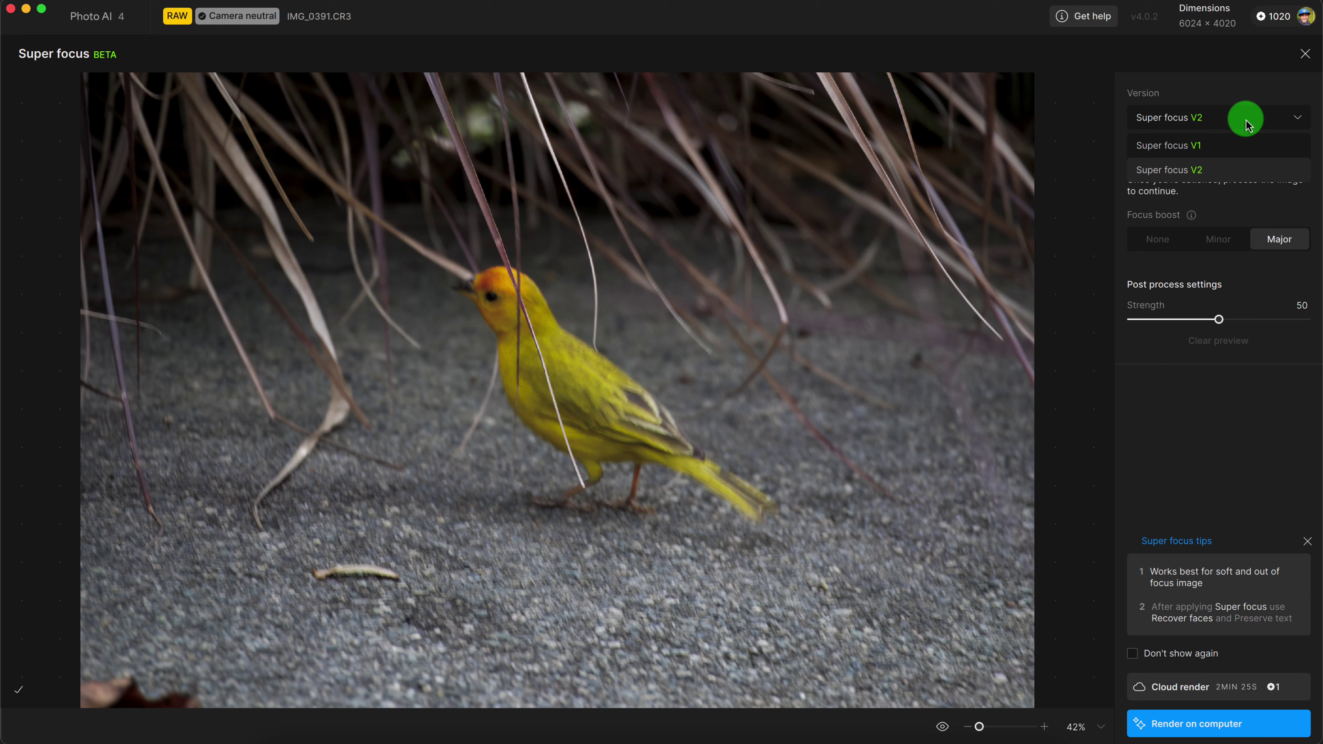
{"action": "left_click", "coordinate": [1226, 138]}
{"action": "left_click", "coordinate": [108, 79]}
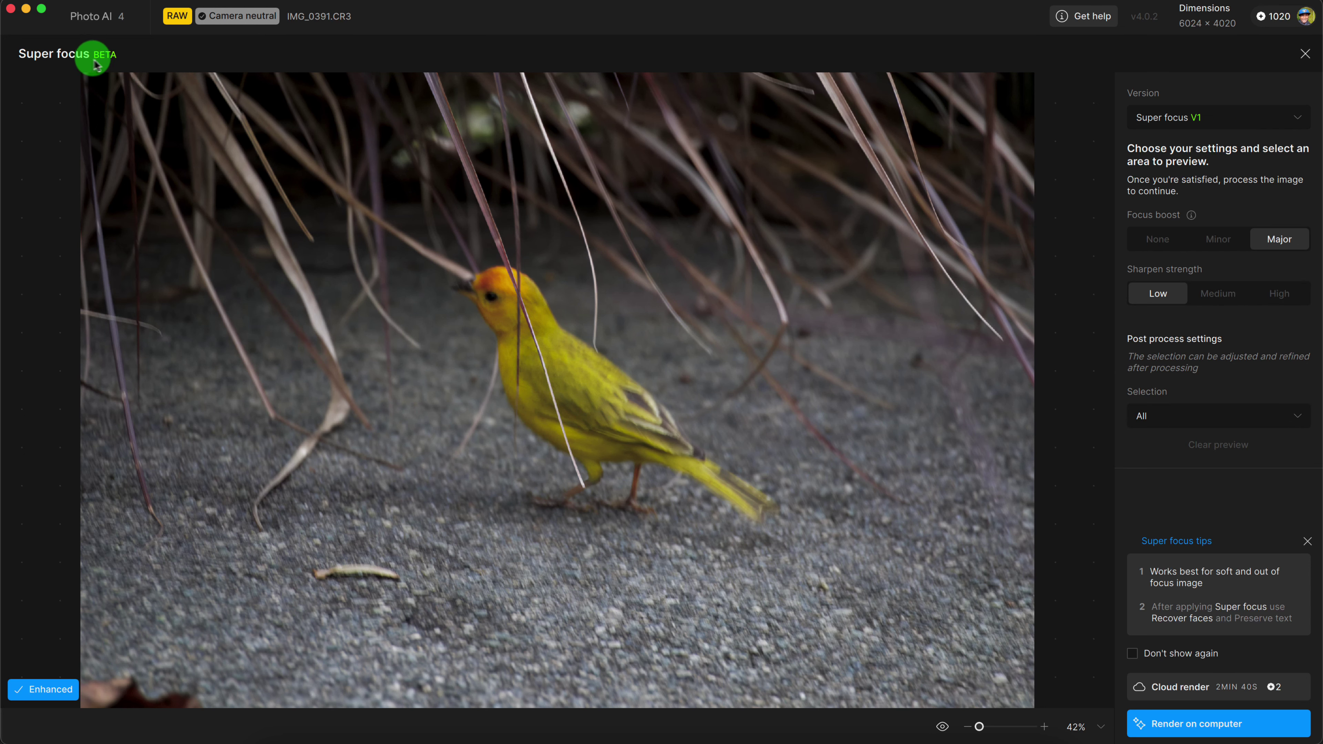
Set the Super focus version to V2 and render the whole image on the computer
{"action": "left_click", "coordinate": [1198, 117]}
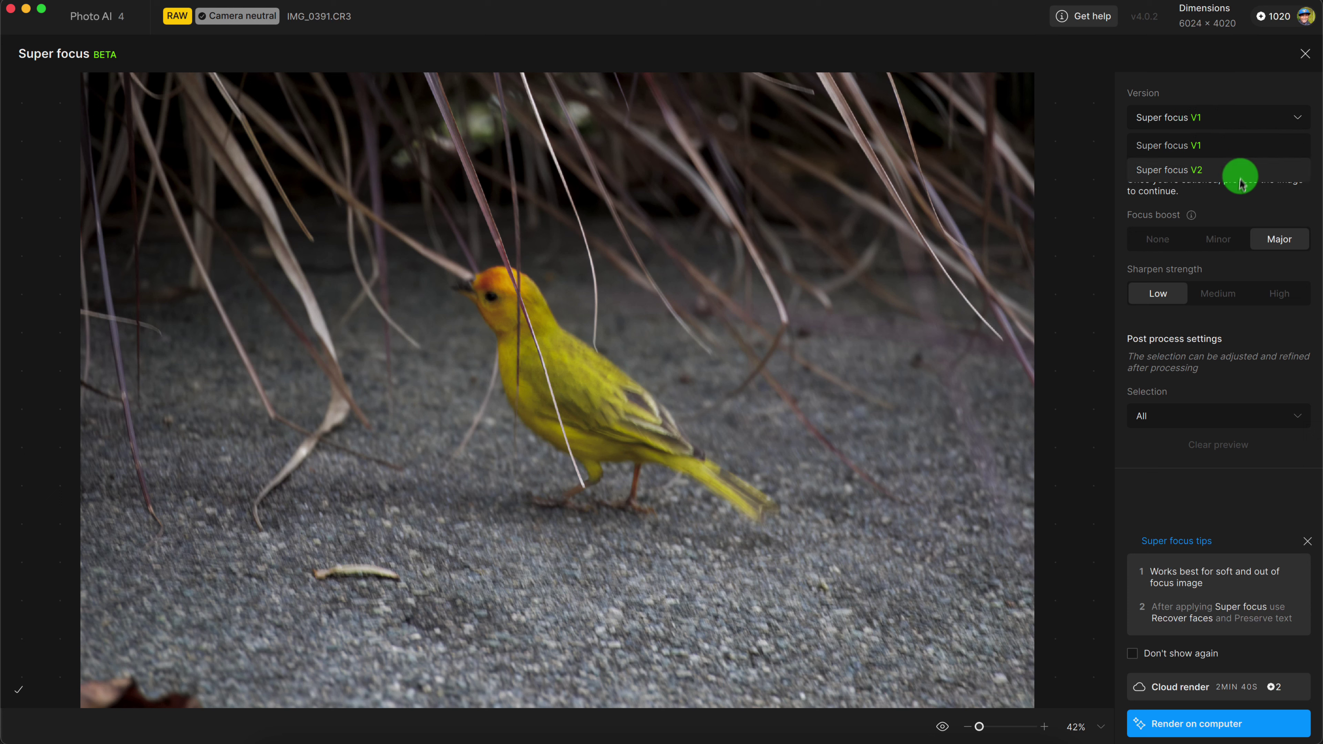
{"action": "left_click", "coordinate": [1241, 177]}
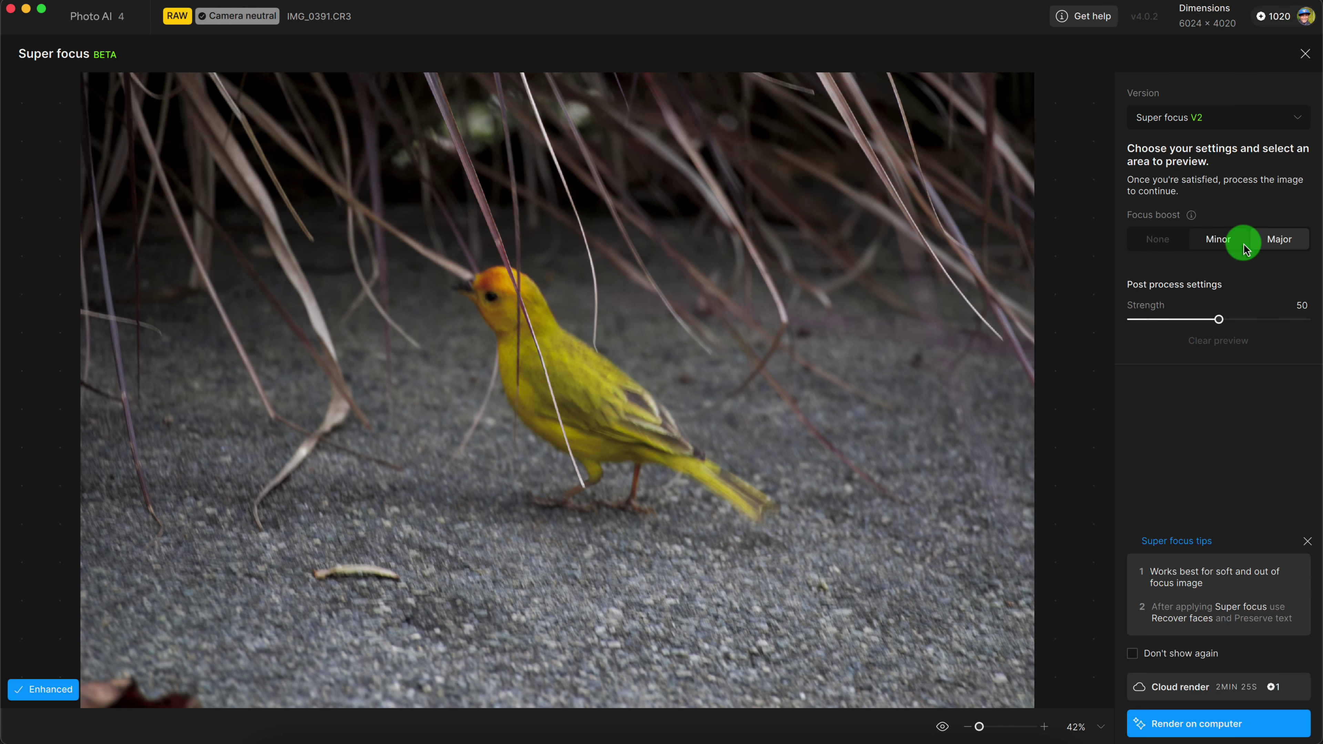
{"action": "left_click", "coordinate": [1215, 733]}
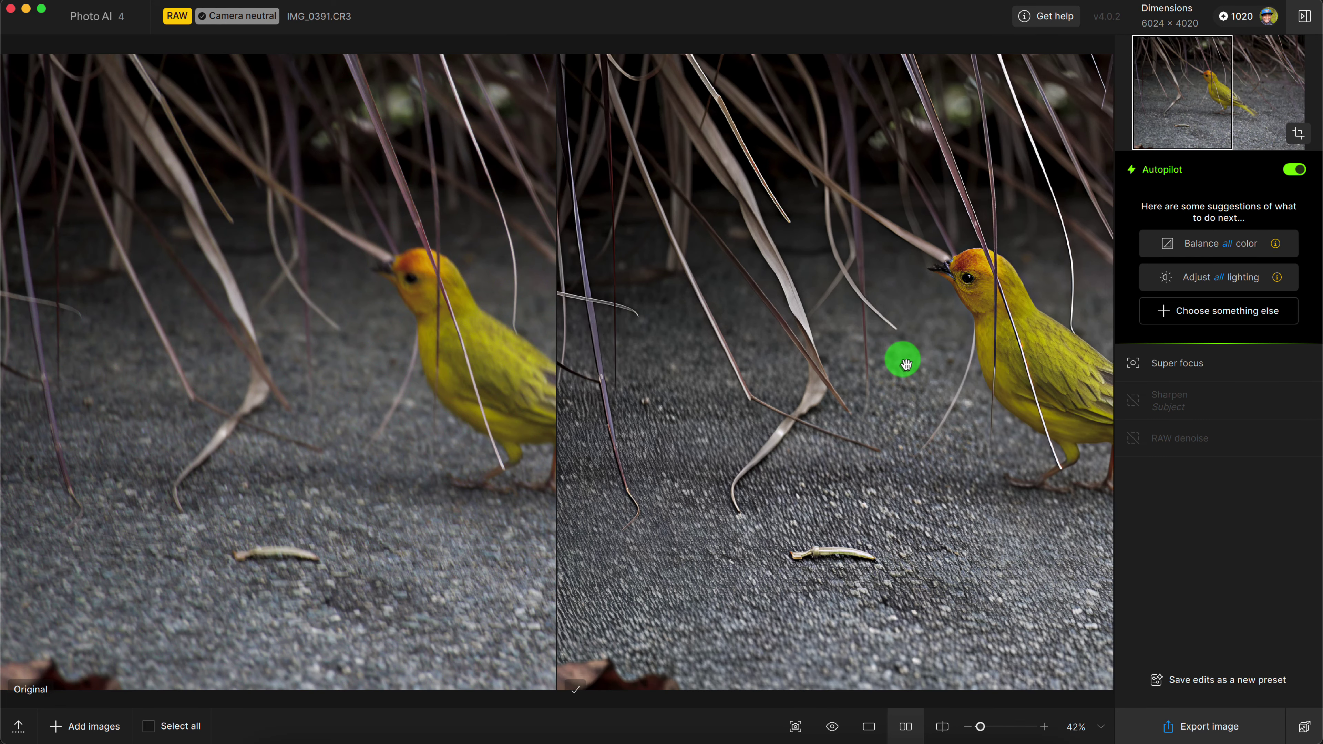
Compare the Super focus render with the original across the bird's head, body, tail and feet at 114% zoom
{"action": "left_click_drag", "start_coordinate": [904, 362], "coordinate": [647, 359]}
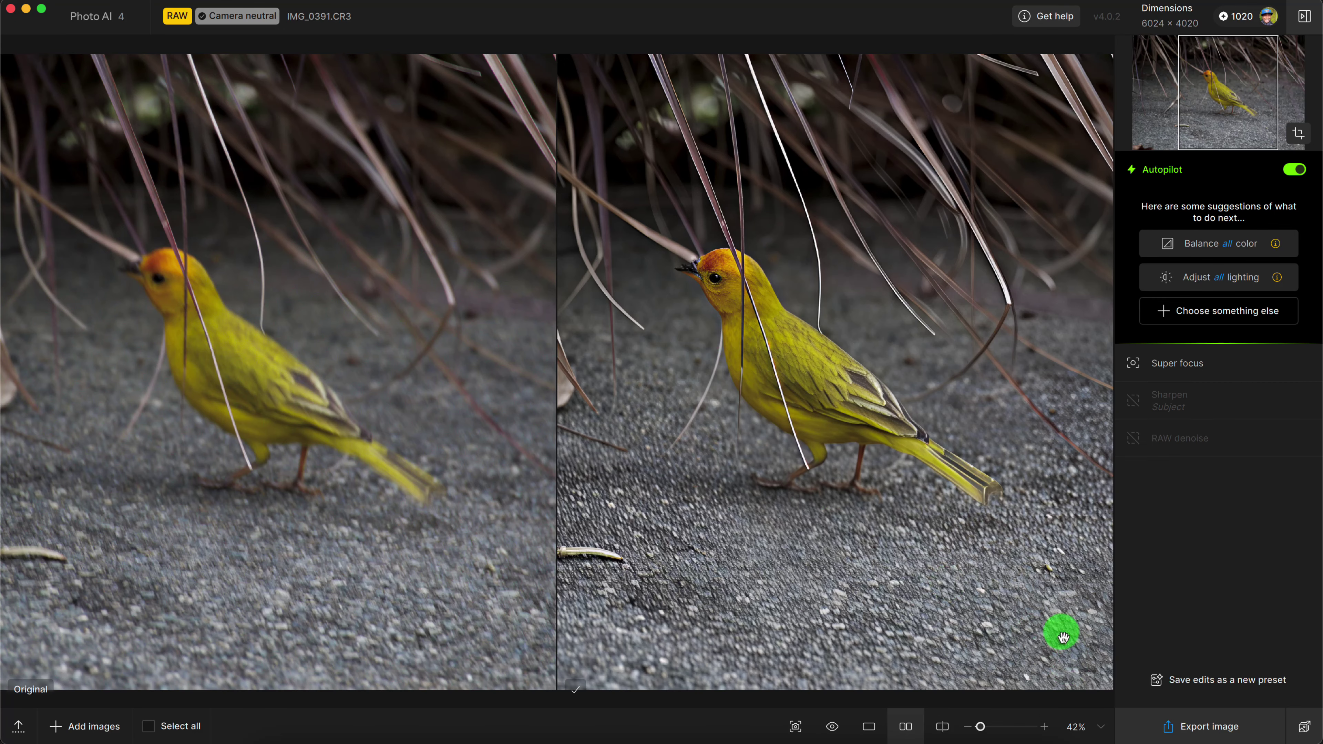
{"action": "left_click", "coordinate": [986, 727]}
{"action": "left_click_drag", "start_coordinate": [747, 343], "coordinate": [886, 473]}
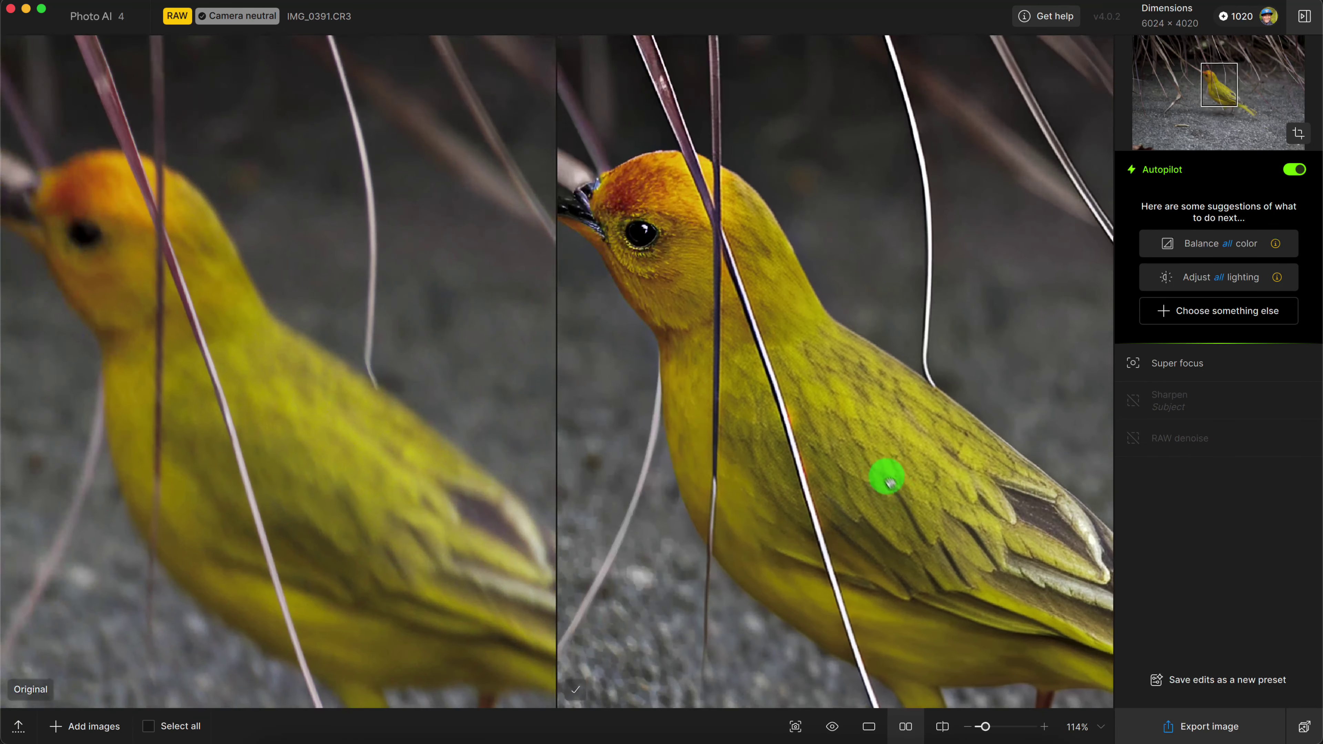
{"action": "left_click_drag", "start_coordinate": [747, 319], "coordinate": [903, 447]}
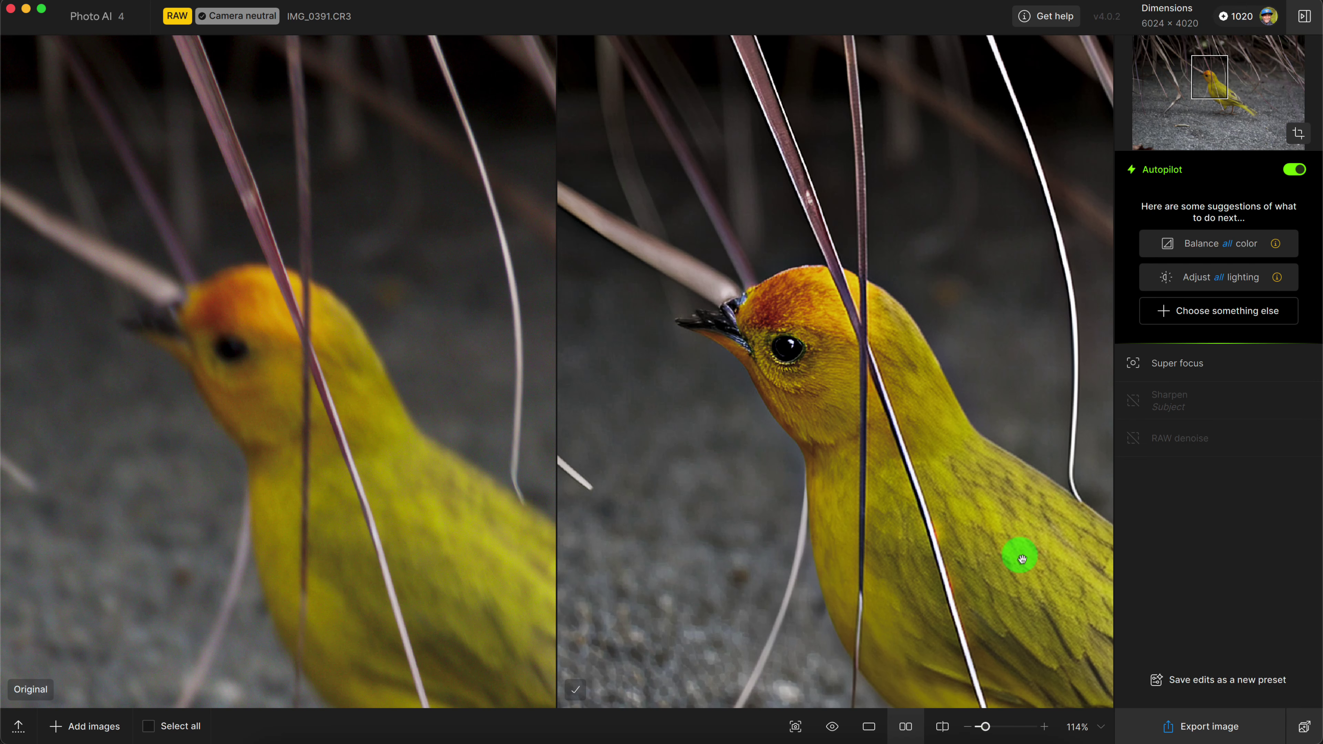
{"action": "left_click_drag", "start_coordinate": [1019, 553], "coordinate": [904, 349]}
{"action": "left_click_drag", "start_coordinate": [932, 397], "coordinate": [633, 184]}
{"action": "left_click_drag", "start_coordinate": [918, 375], "coordinate": [744, 264]}
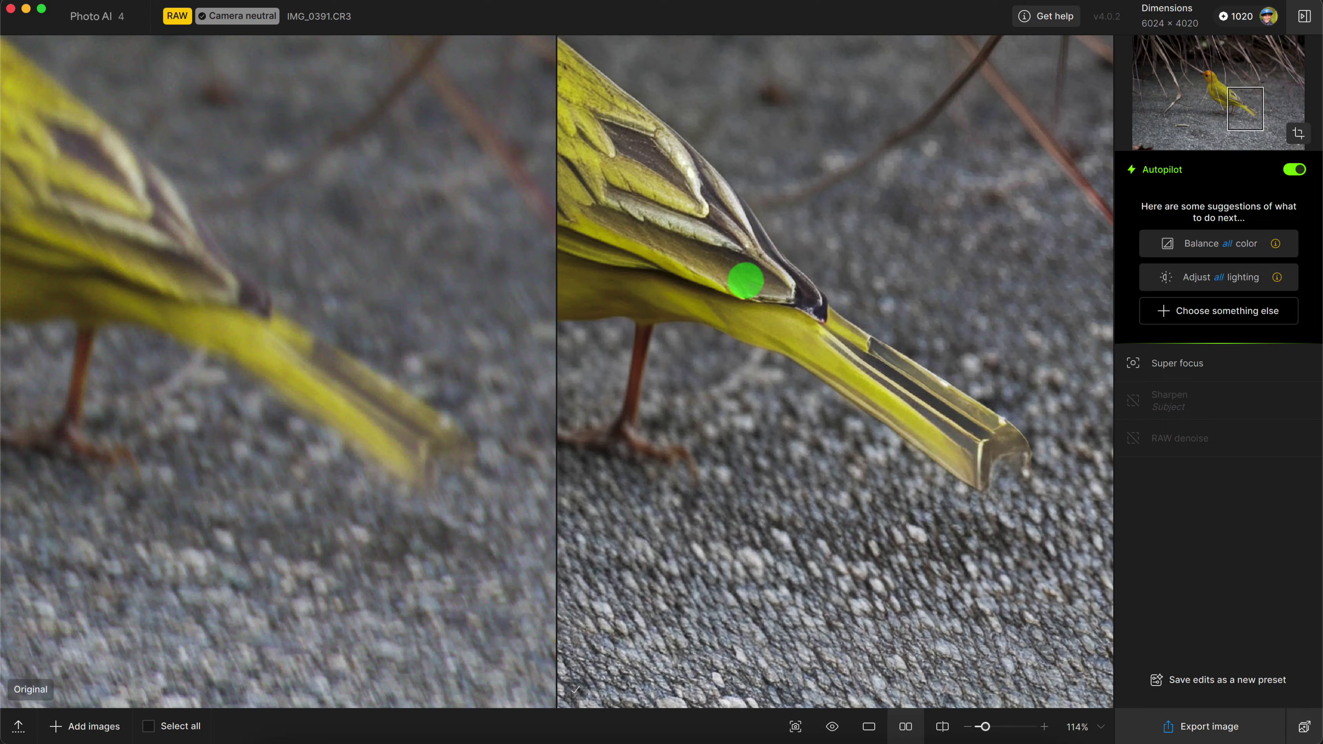
{"action": "left_click_drag", "start_coordinate": [744, 280], "coordinate": [1087, 384]}
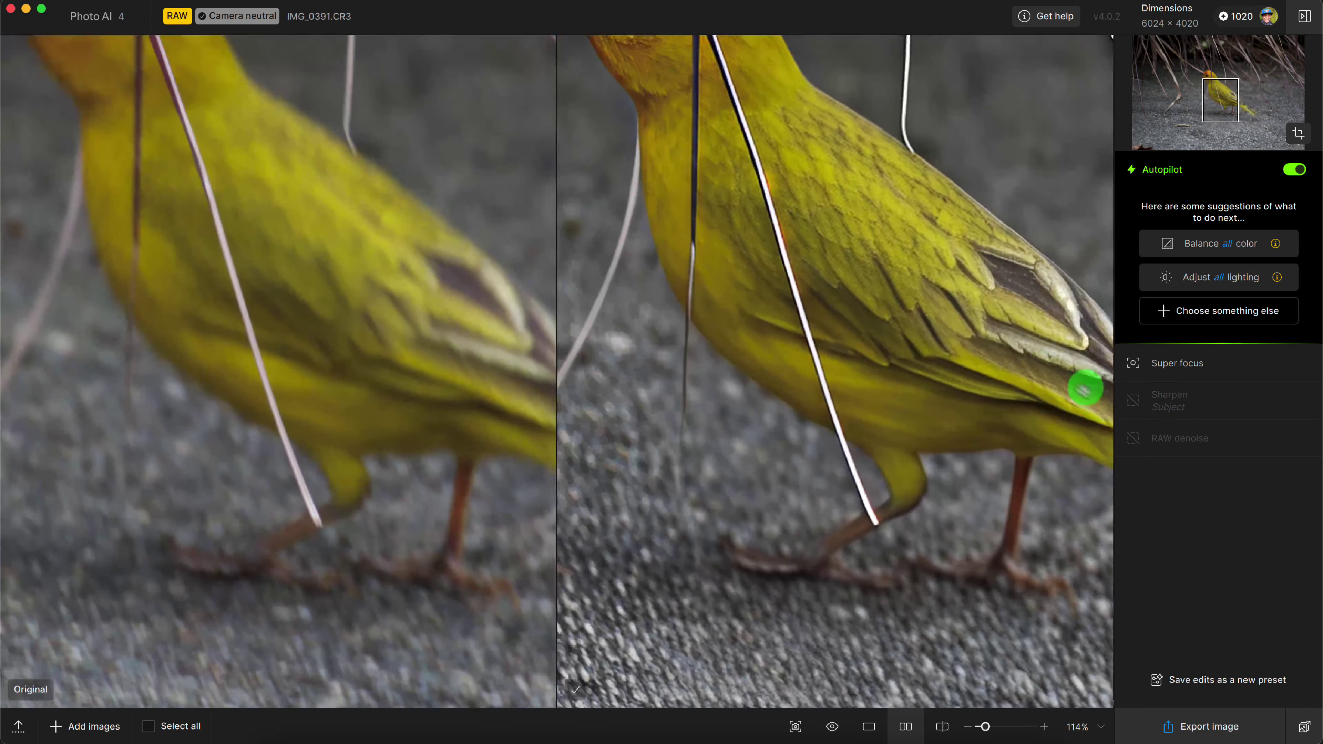
{"action": "left_click_drag", "start_coordinate": [677, 78], "coordinate": [904, 367]}
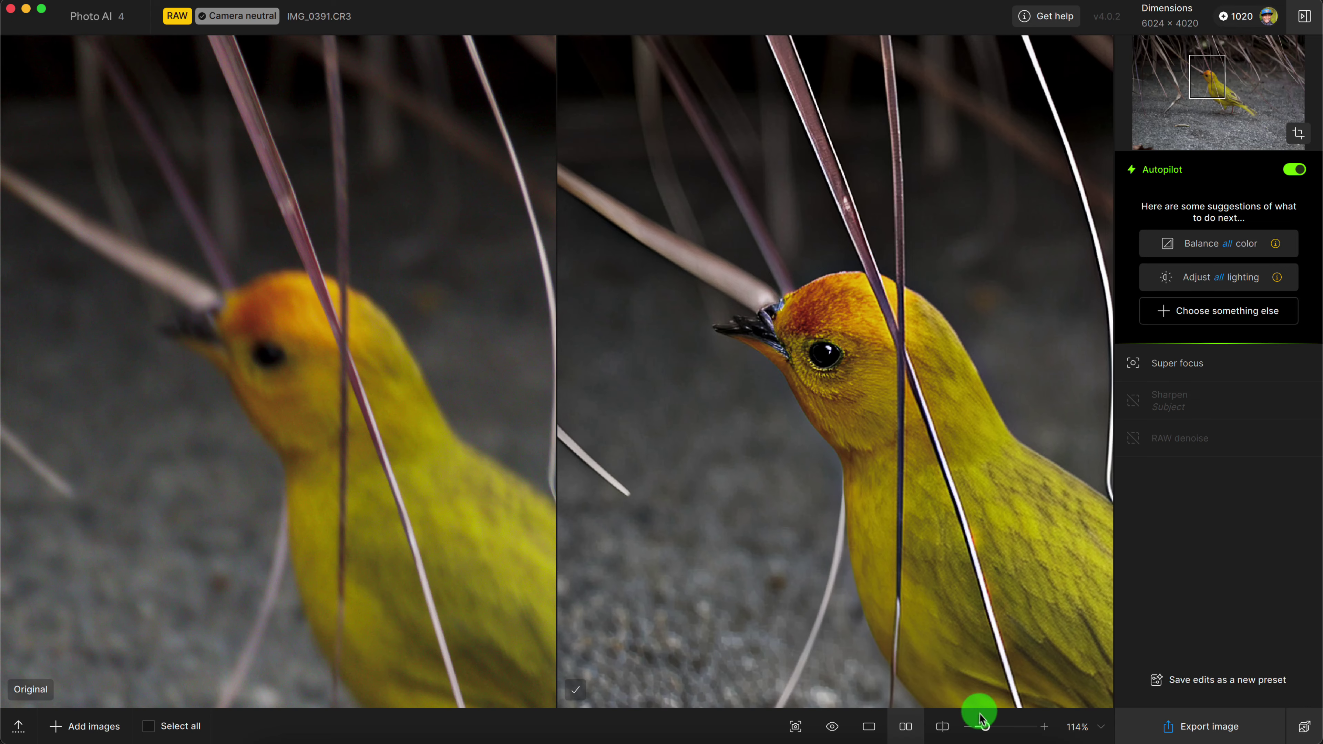
Examine the bird's beak, eye and head feathers against the original at up to 527% zoom
{"action": "left_click_drag", "start_coordinate": [985, 730], "coordinate": [997, 726]}
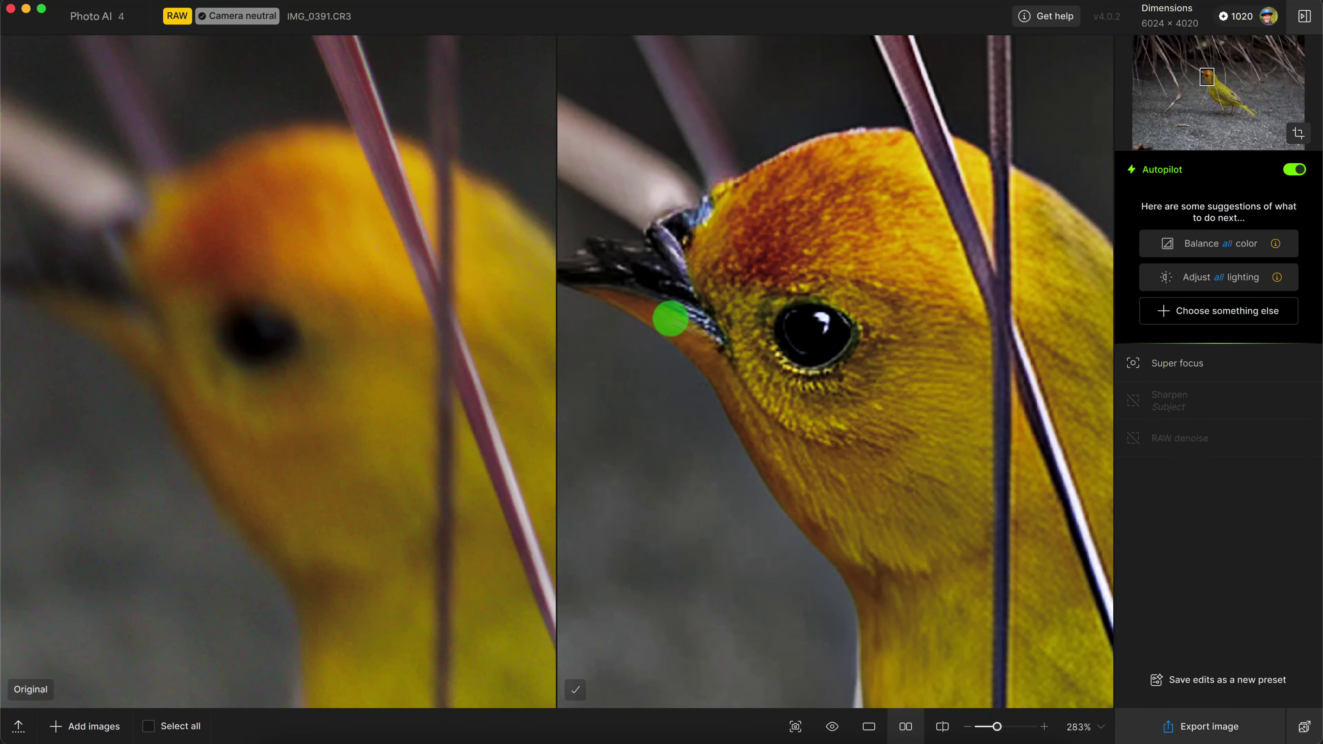
{"action": "left_click_drag", "start_coordinate": [668, 316], "coordinate": [827, 416]}
{"action": "left_click_drag", "start_coordinate": [996, 726], "coordinate": [1014, 726]}
{"action": "left_click_drag", "start_coordinate": [733, 255], "coordinate": [902, 425]}
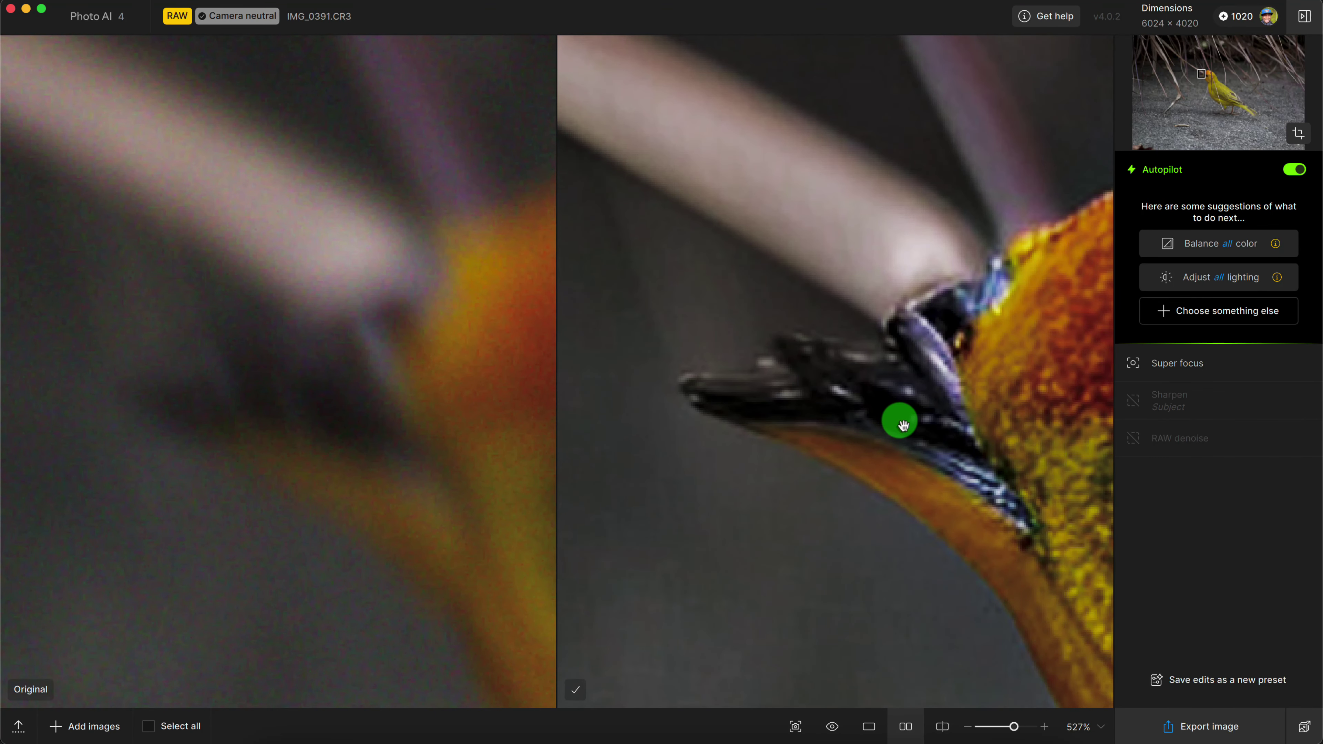
{"action": "left_click_drag", "start_coordinate": [1045, 463], "coordinate": [842, 431]}
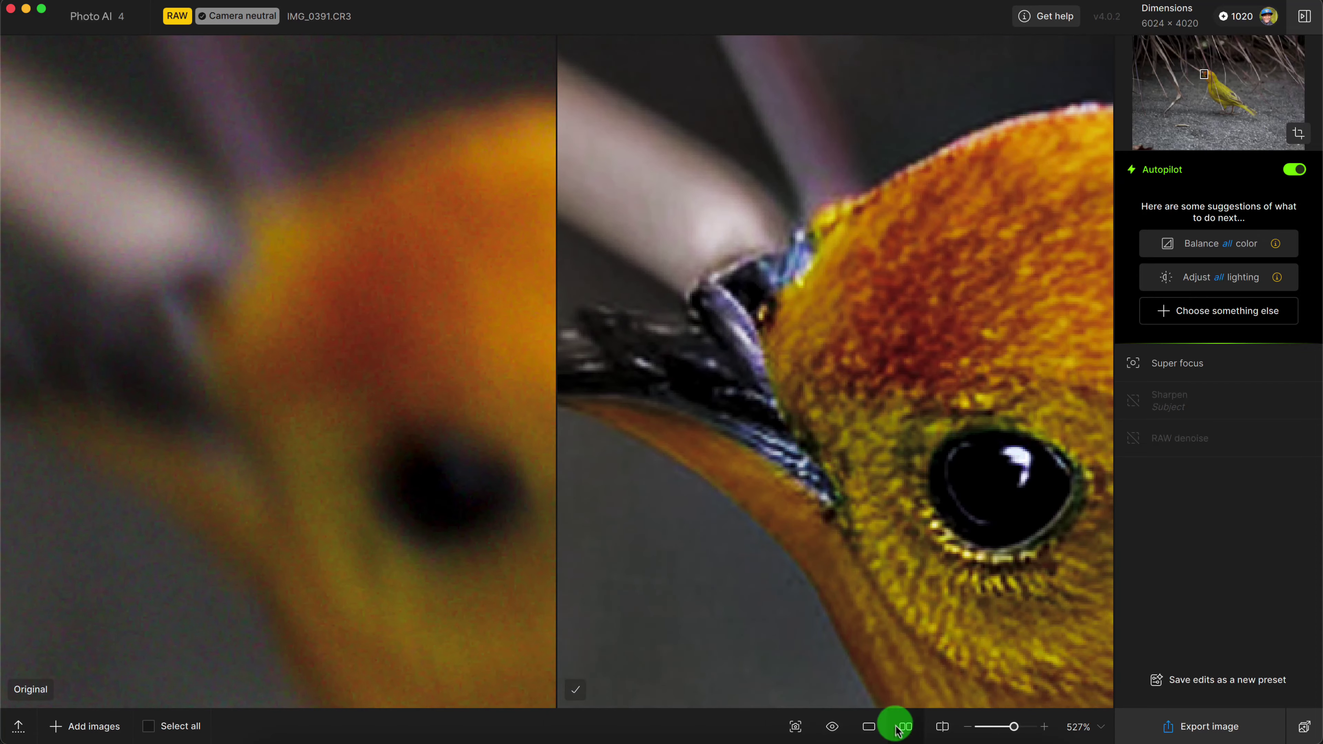
Compare the whole bird and the surrounding pavement with the original, and check the list of loaded images
{"action": "left_click_drag", "start_coordinate": [1014, 727], "coordinate": [981, 732]}
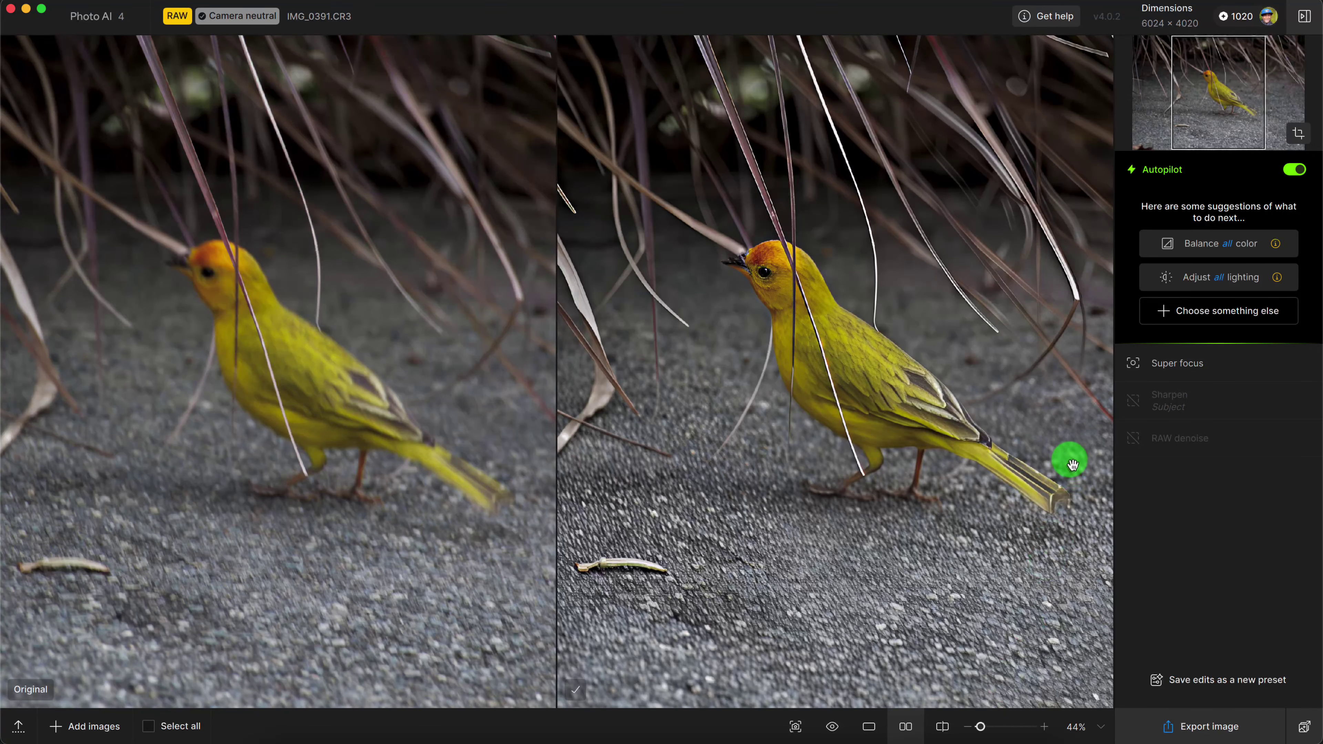
{"action": "left_click_drag", "start_coordinate": [969, 399], "coordinate": [1024, 461]}
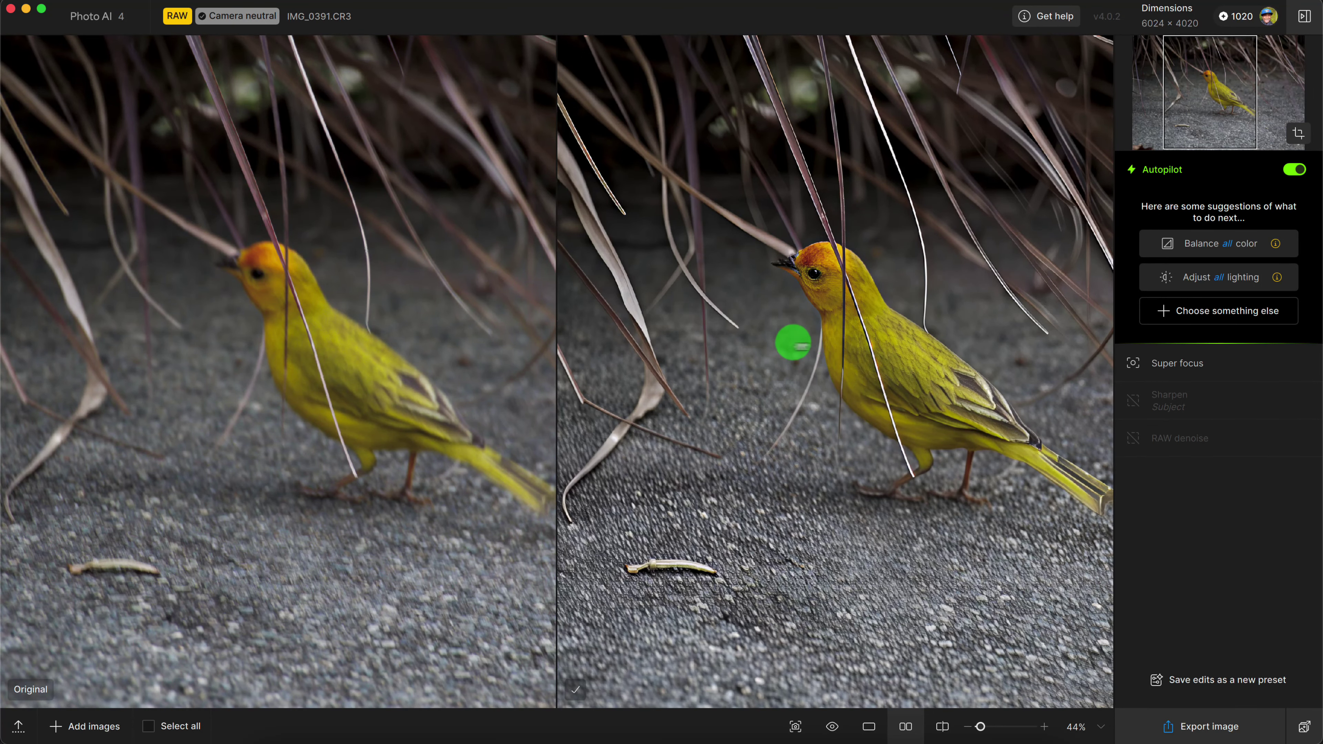
{"action": "left_click_drag", "start_coordinate": [792, 343], "coordinate": [720, 358]}
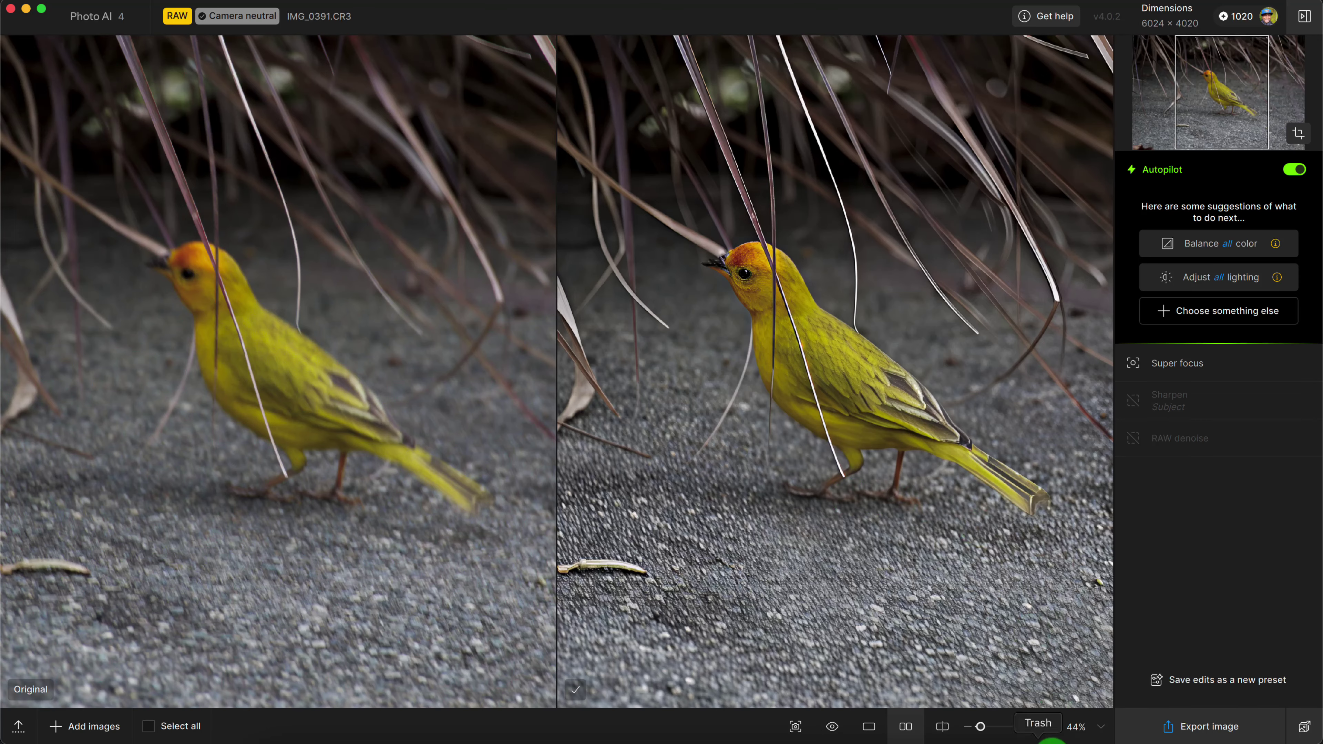
{"action": "left_click_drag", "start_coordinate": [980, 727], "coordinate": [982, 727]}
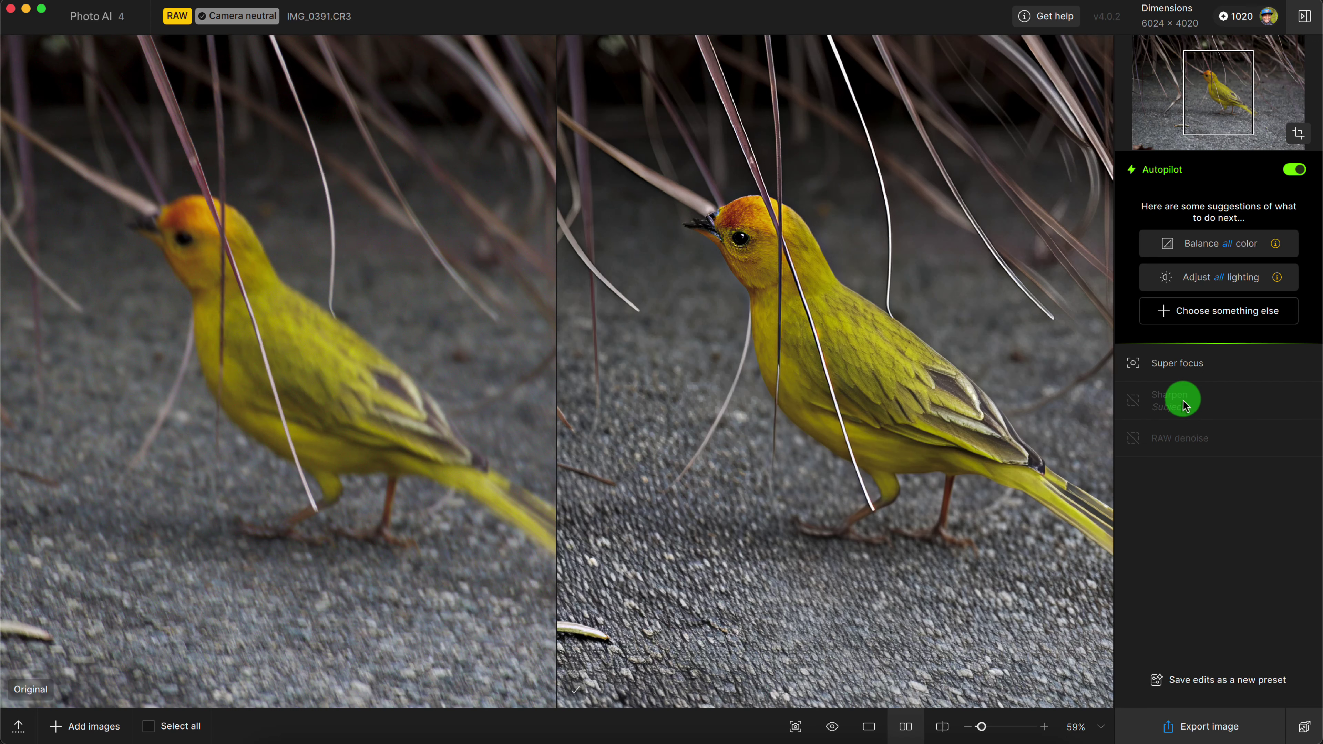
{"action": "left_click", "coordinate": [18, 725]}
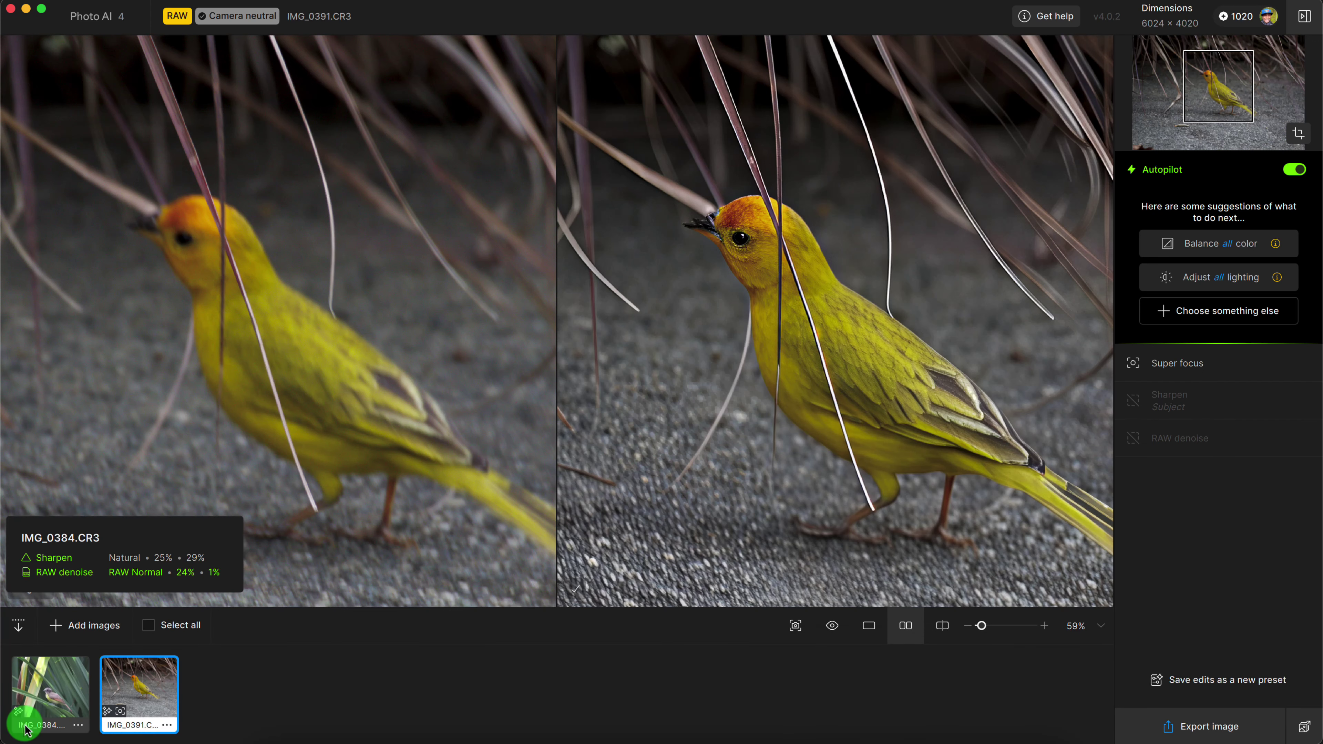
{"action": "left_click", "coordinate": [19, 631]}
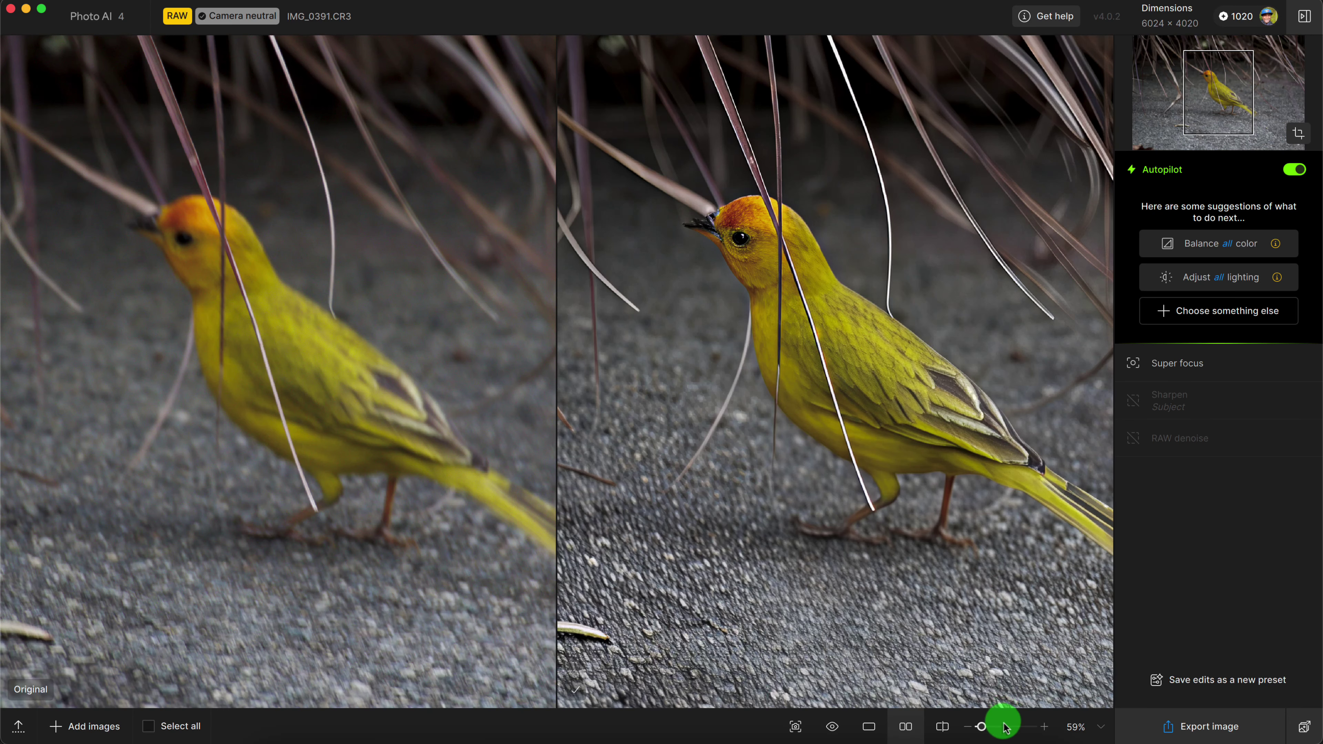
Inspect the edges of the grass blades above the bird's head against the original at 357% zoom
{"action": "left_click_drag", "start_coordinate": [982, 726], "coordinate": [1003, 730]}
{"action": "left_click_drag", "start_coordinate": [823, 271], "coordinate": [927, 561]}
{"action": "left_click_drag", "start_coordinate": [688, 152], "coordinate": [818, 358]}
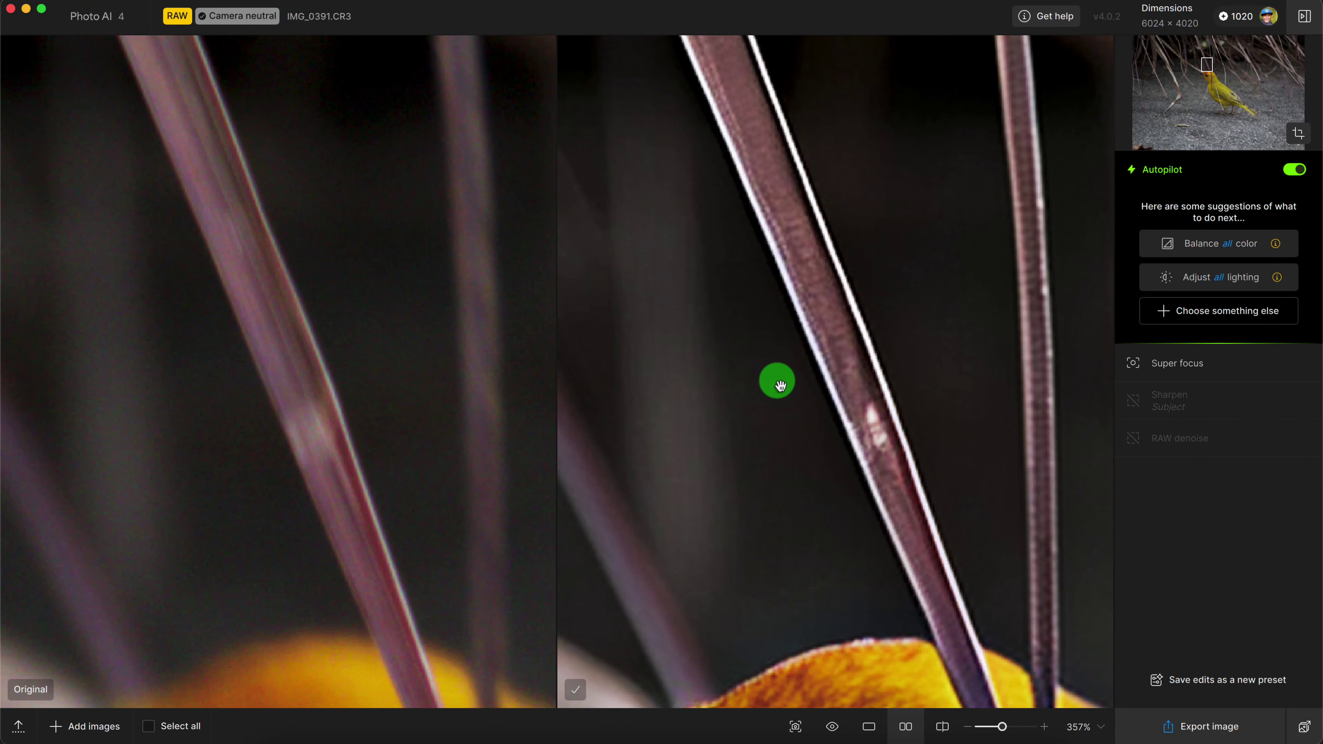
{"action": "left_click", "coordinate": [988, 727]}
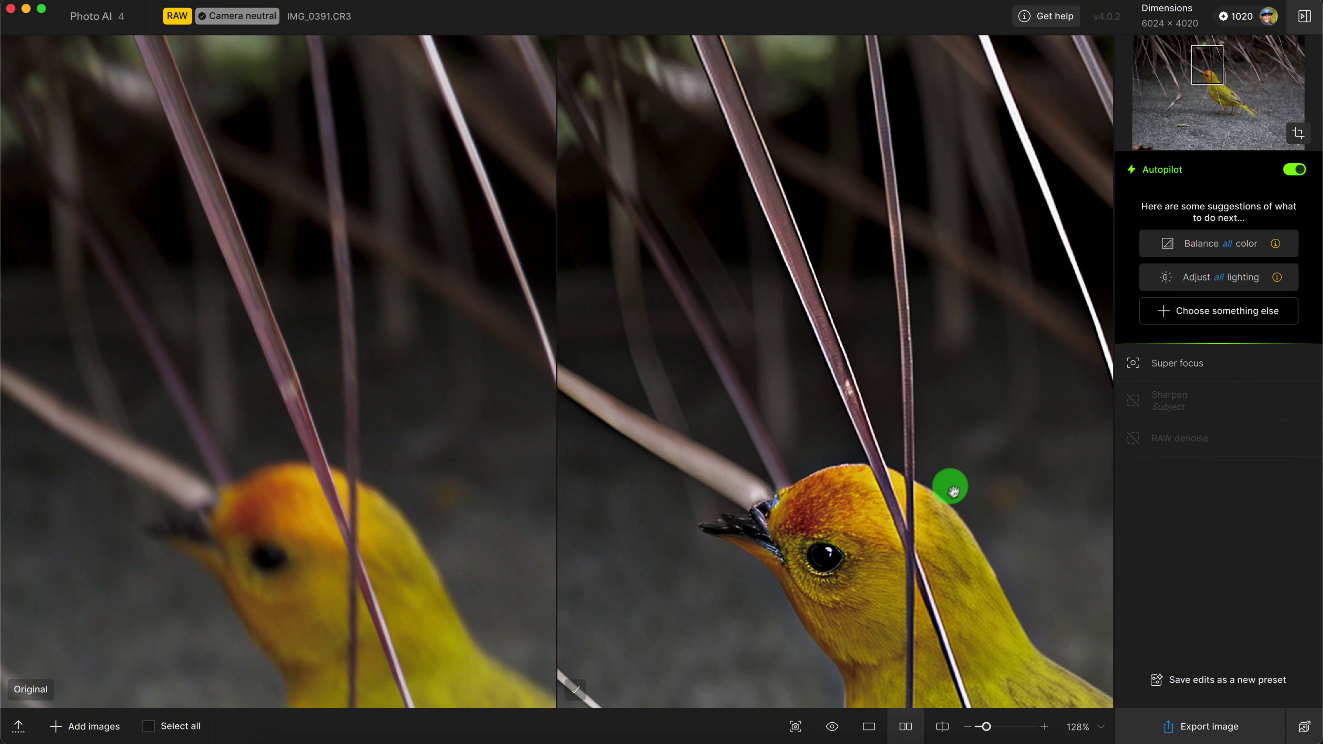
Compare the bird's head, body and tail with the original, going from 128% to 64% zoom
{"action": "mouse_move", "coordinate": [1181, 362]}
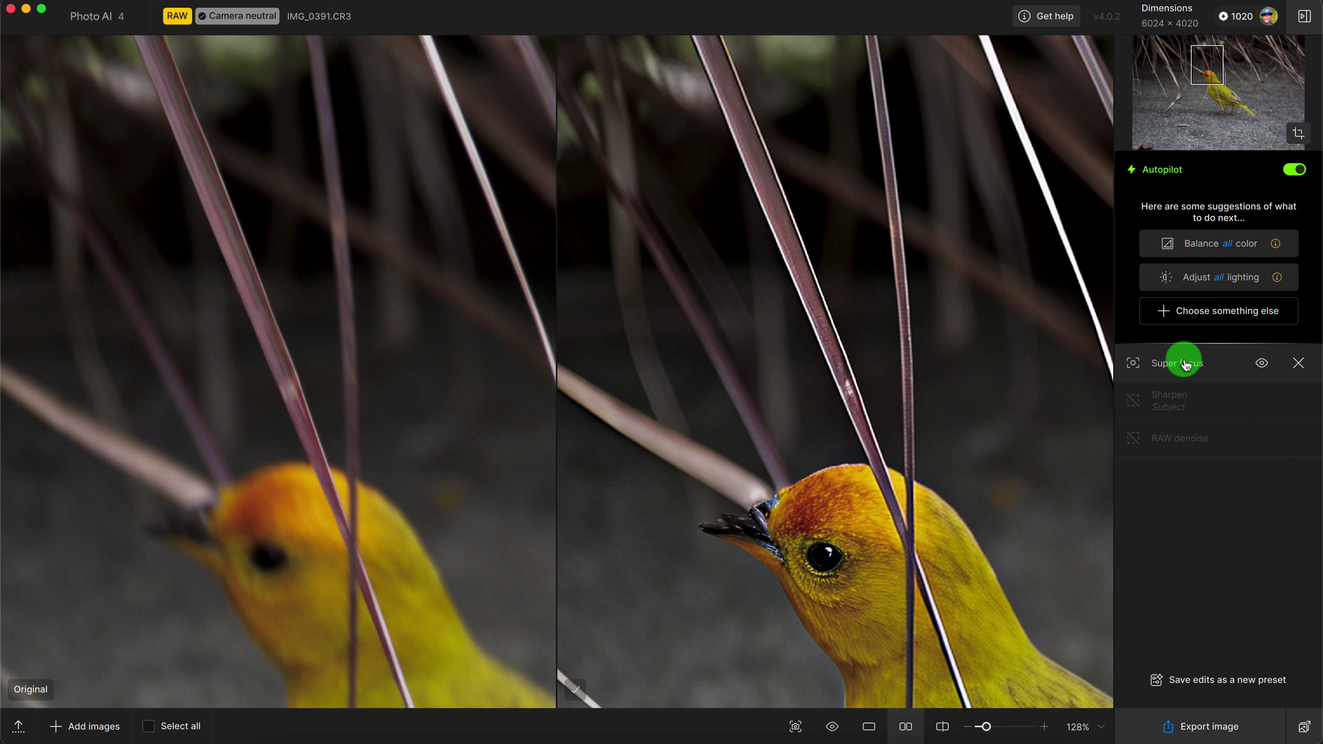
{"action": "left_click_drag", "start_coordinate": [952, 544], "coordinate": [842, 324]}
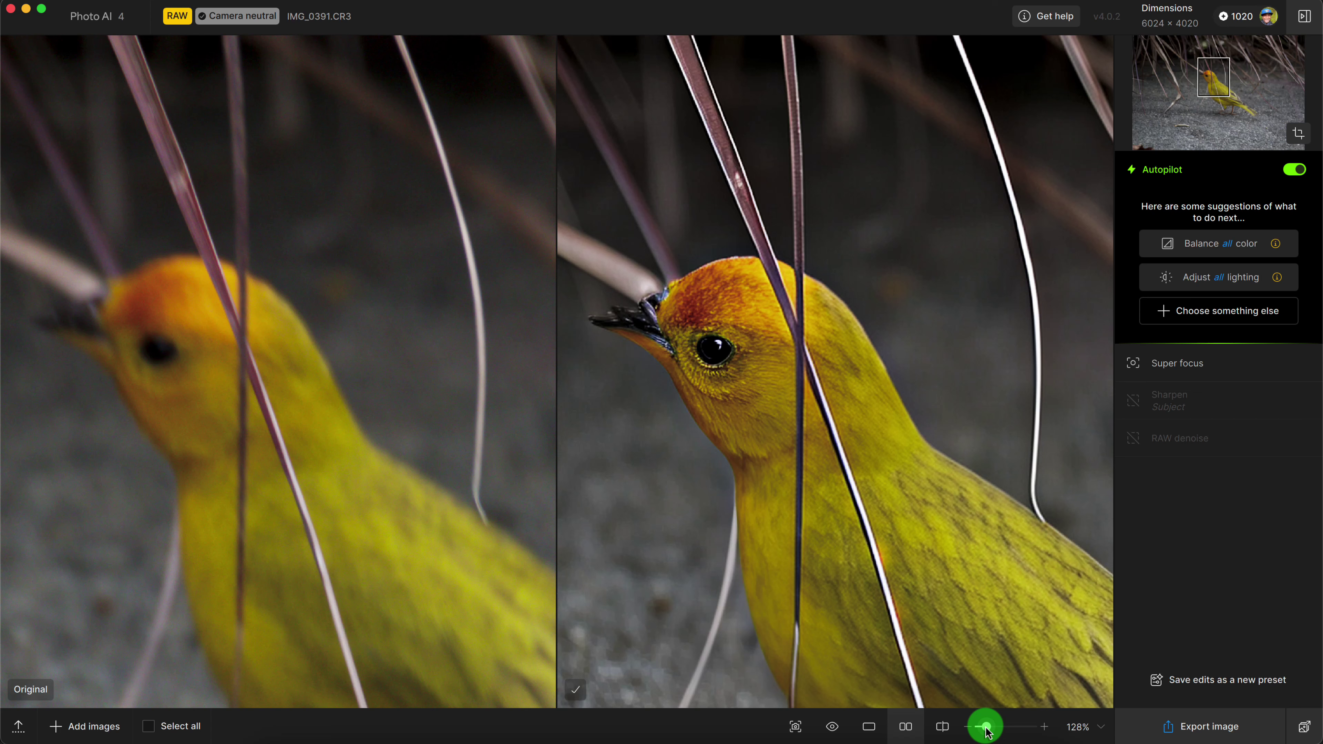
{"action": "left_click_drag", "start_coordinate": [986, 730], "coordinate": [983, 733]}
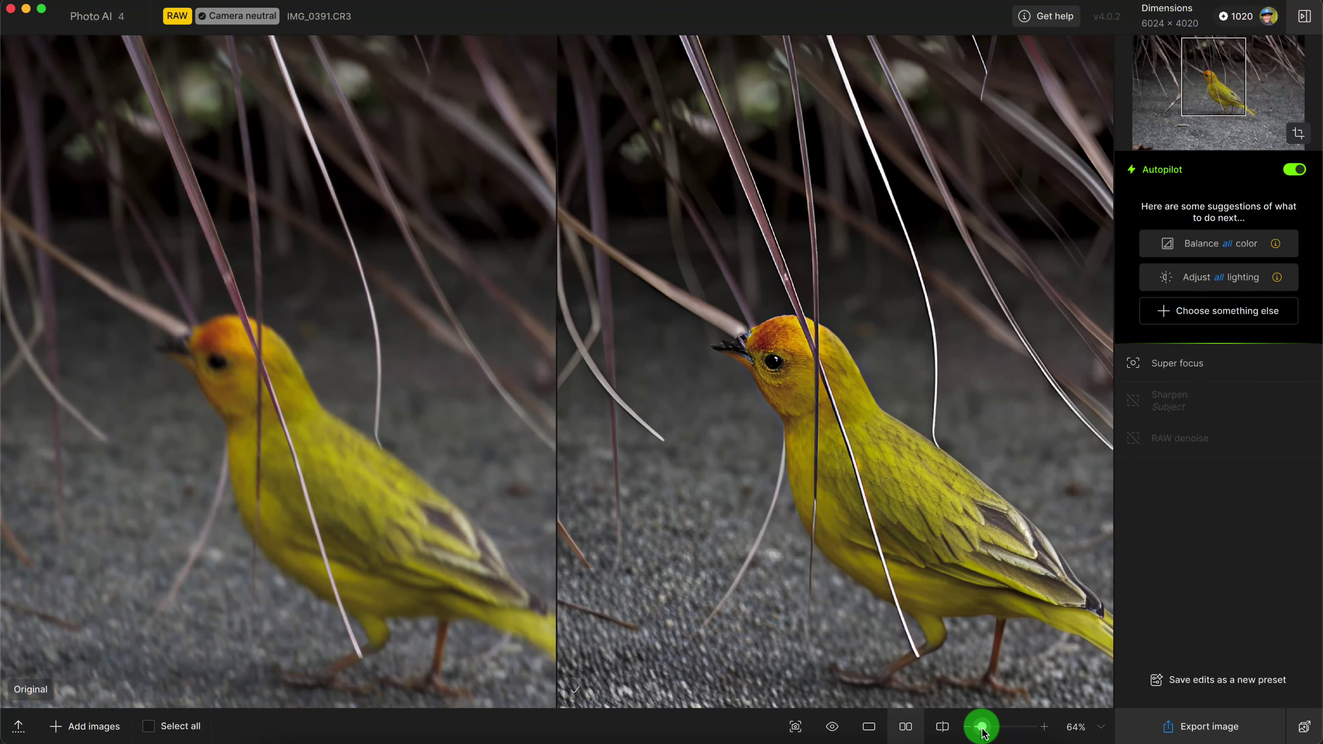
{"action": "left_click_drag", "start_coordinate": [1033, 553], "coordinate": [921, 485]}
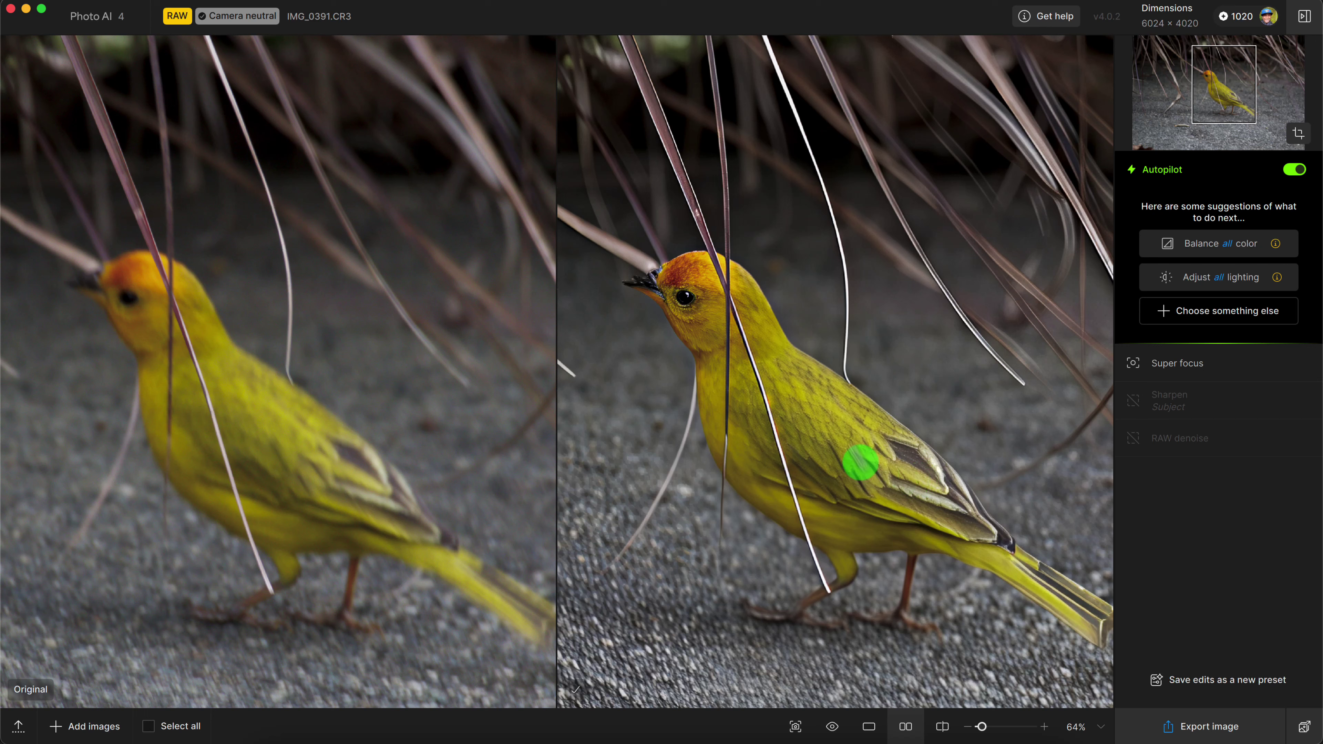